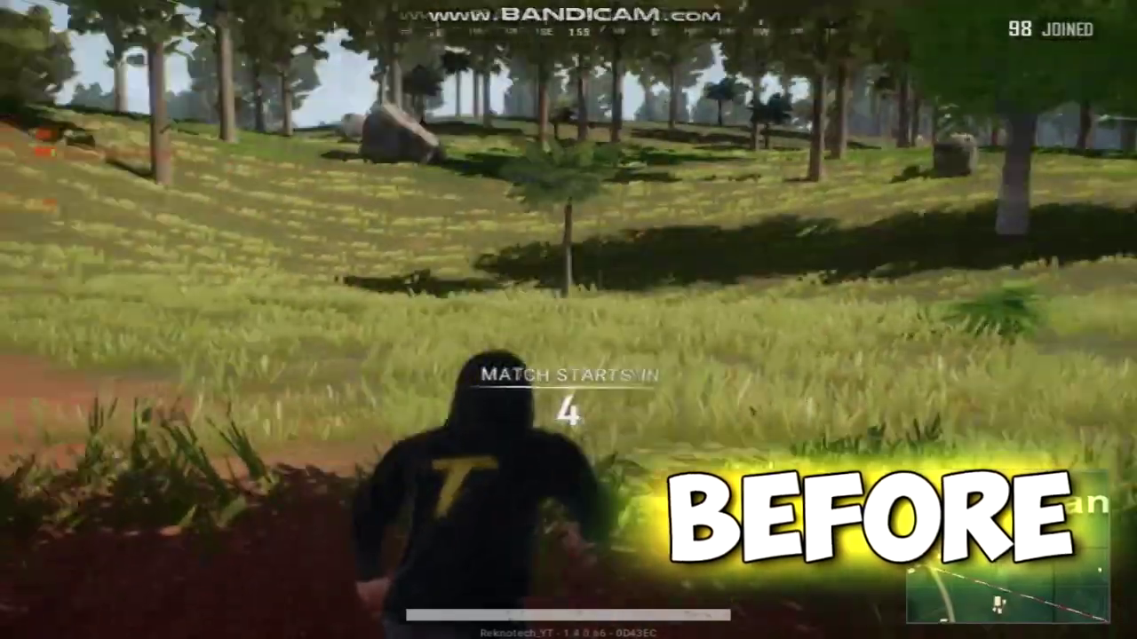
key(w)
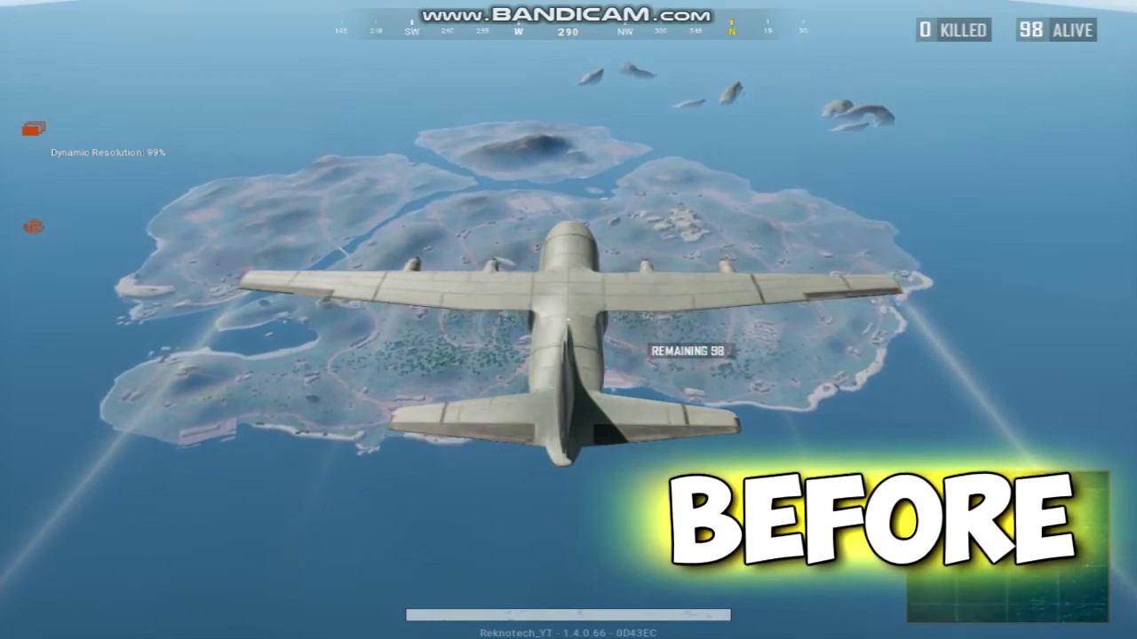
key(m)
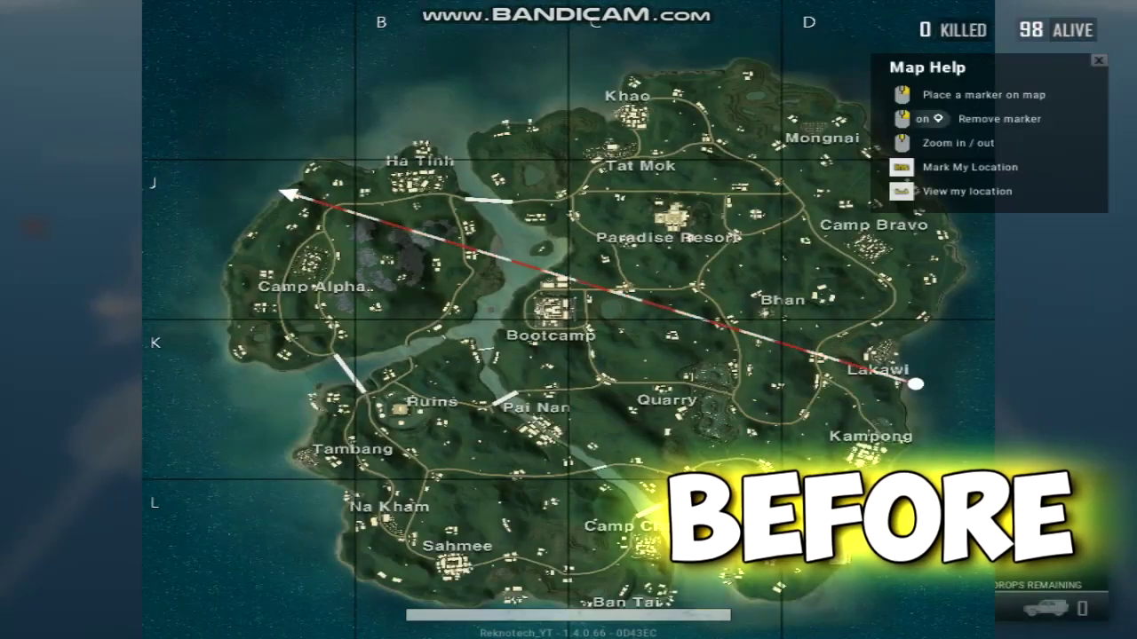
key(m)
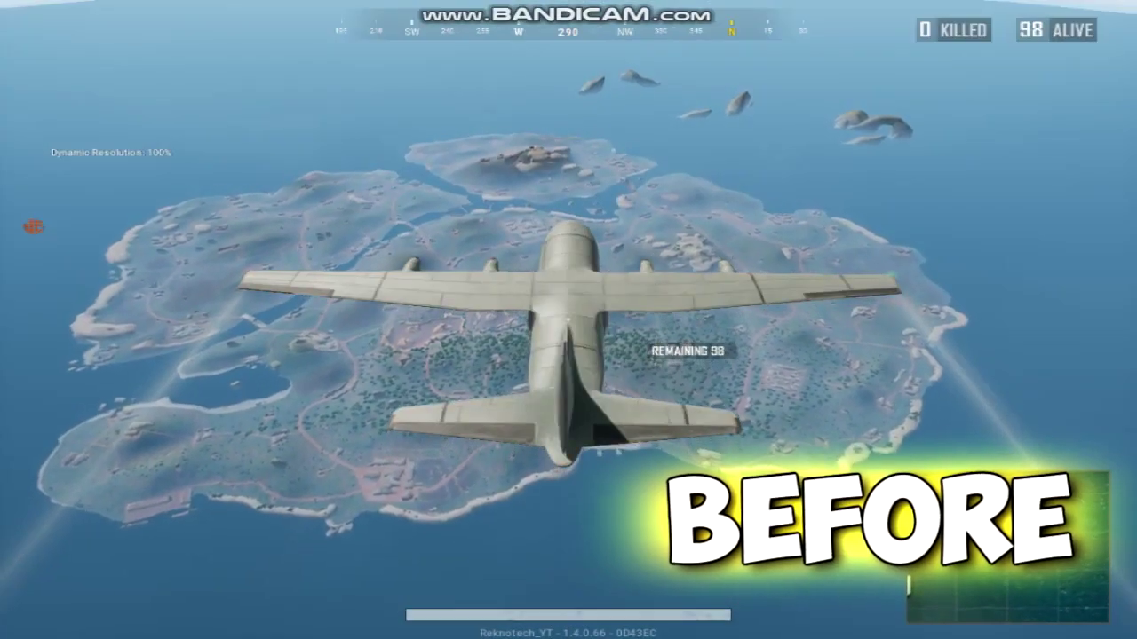
key(m)
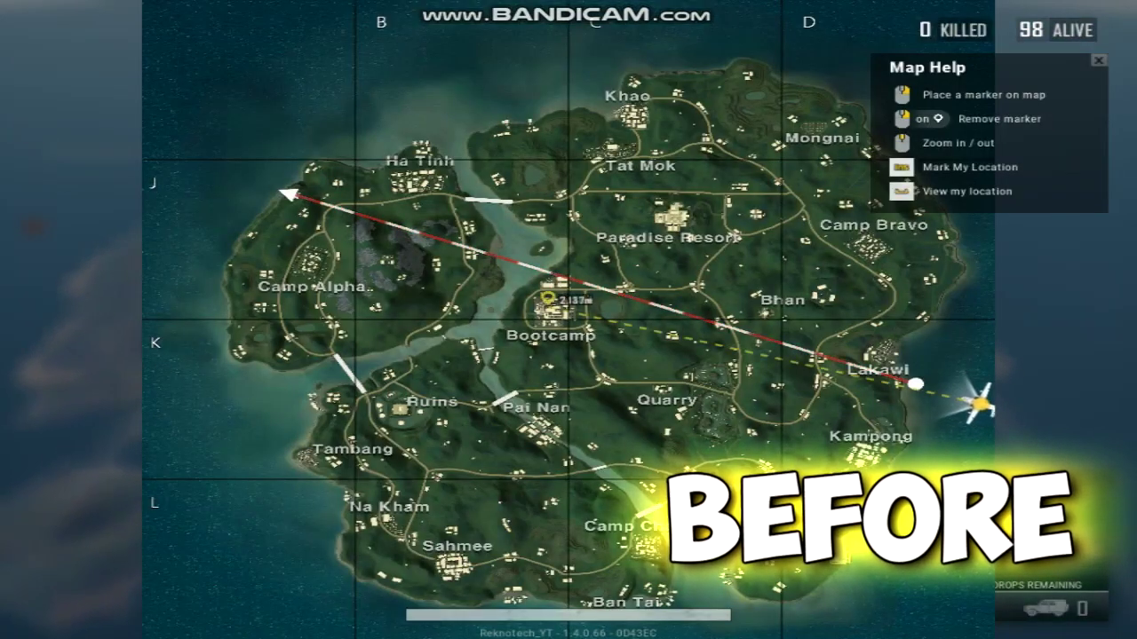
key(m)
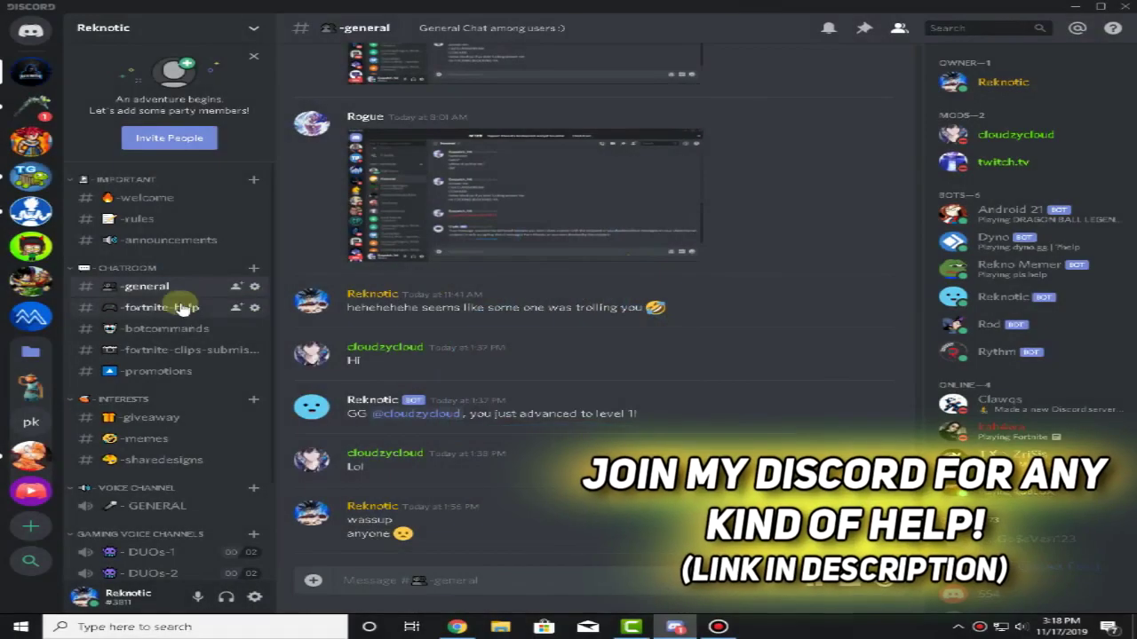
click(182, 306)
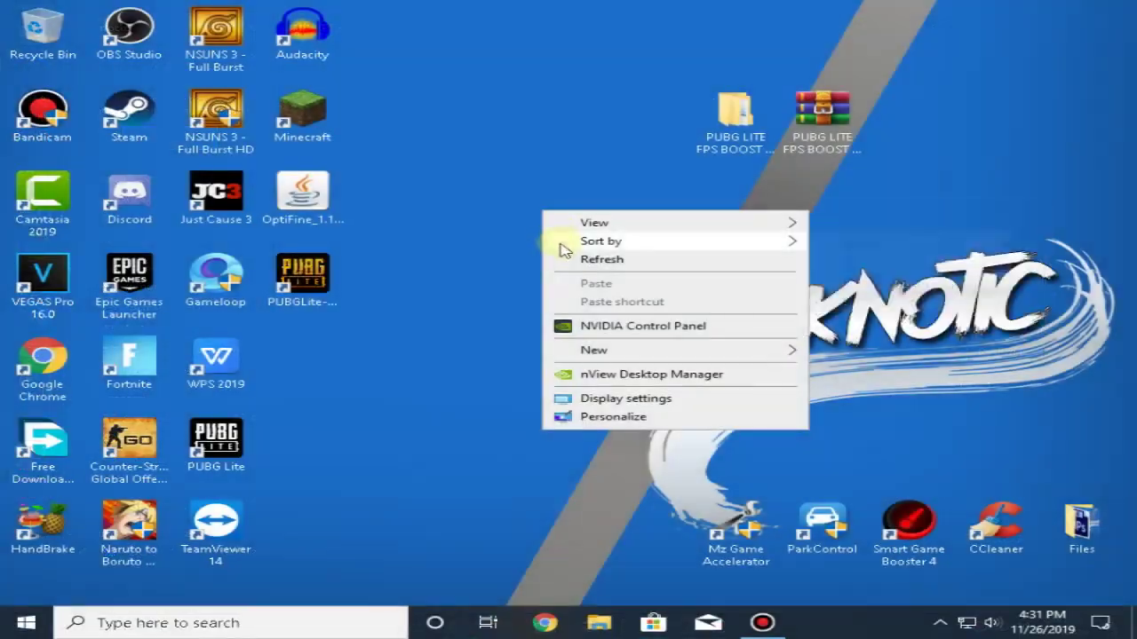
click(567, 259)
right_click(567, 236)
click(591, 279)
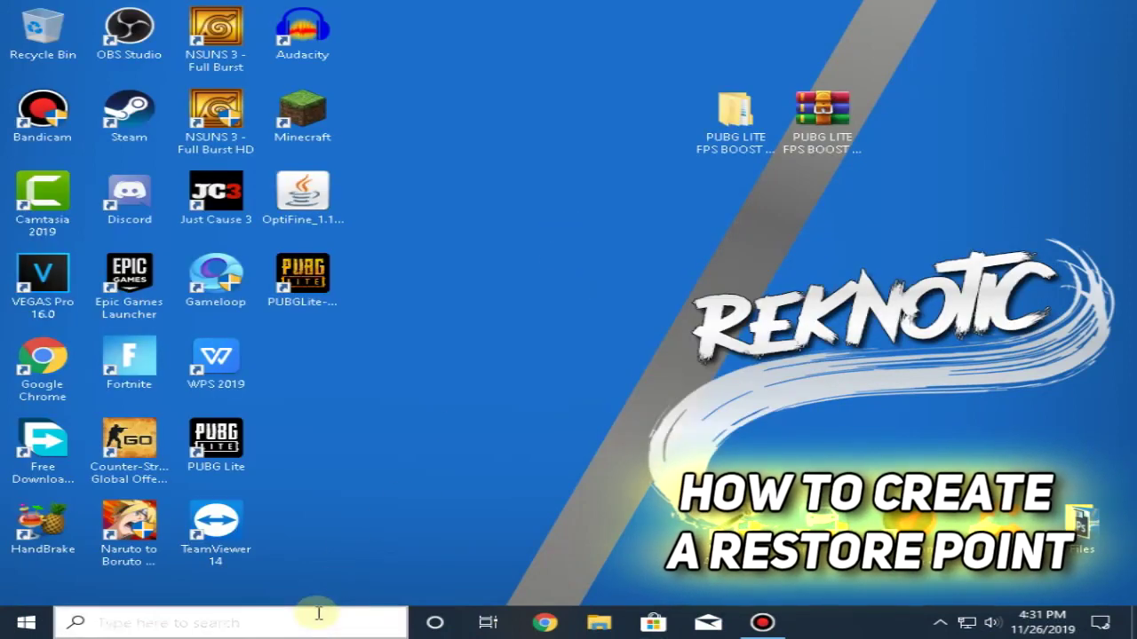
Step: Search Windows for "system re" and open the Create a restore point settings, moving the dialog to a clear area
click(318, 613)
text(system re)
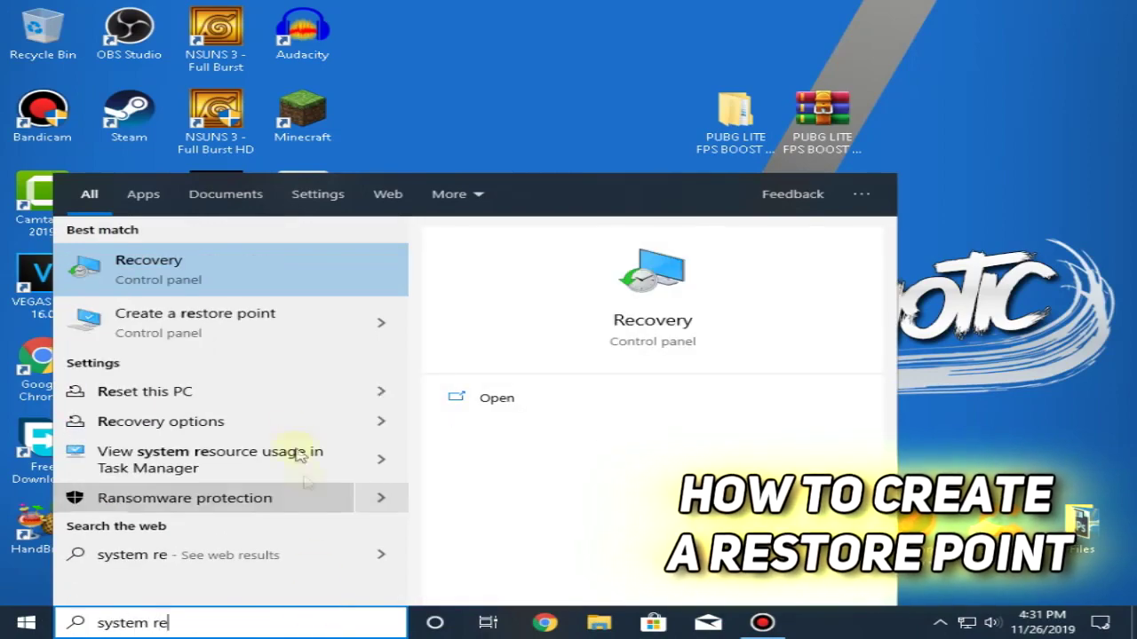
click(228, 325)
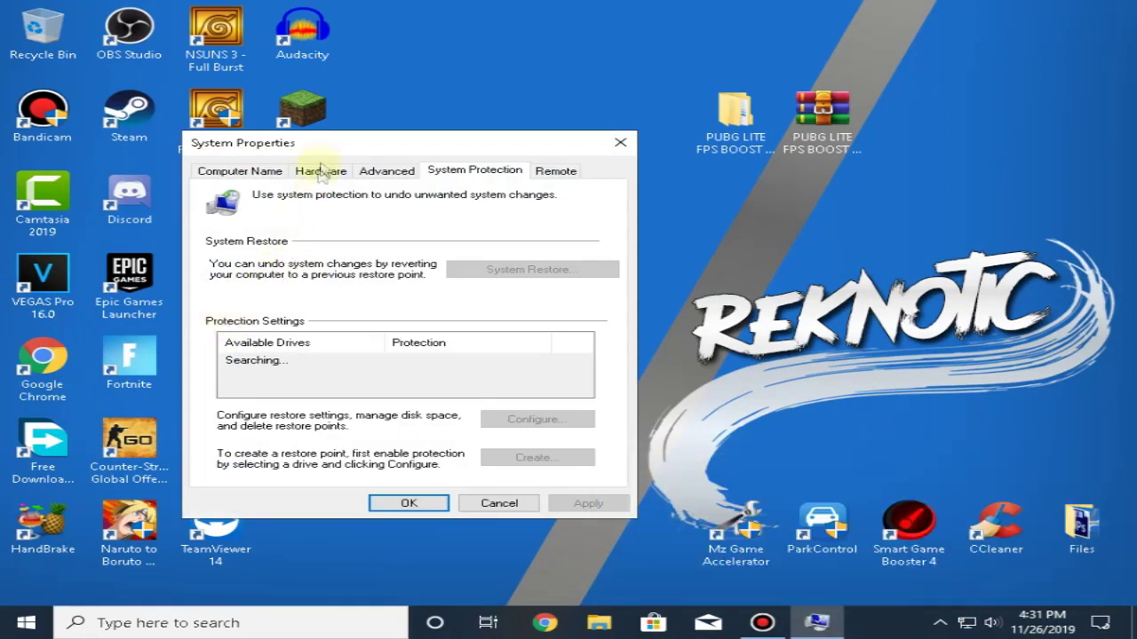
drag(325, 144, 550, 77)
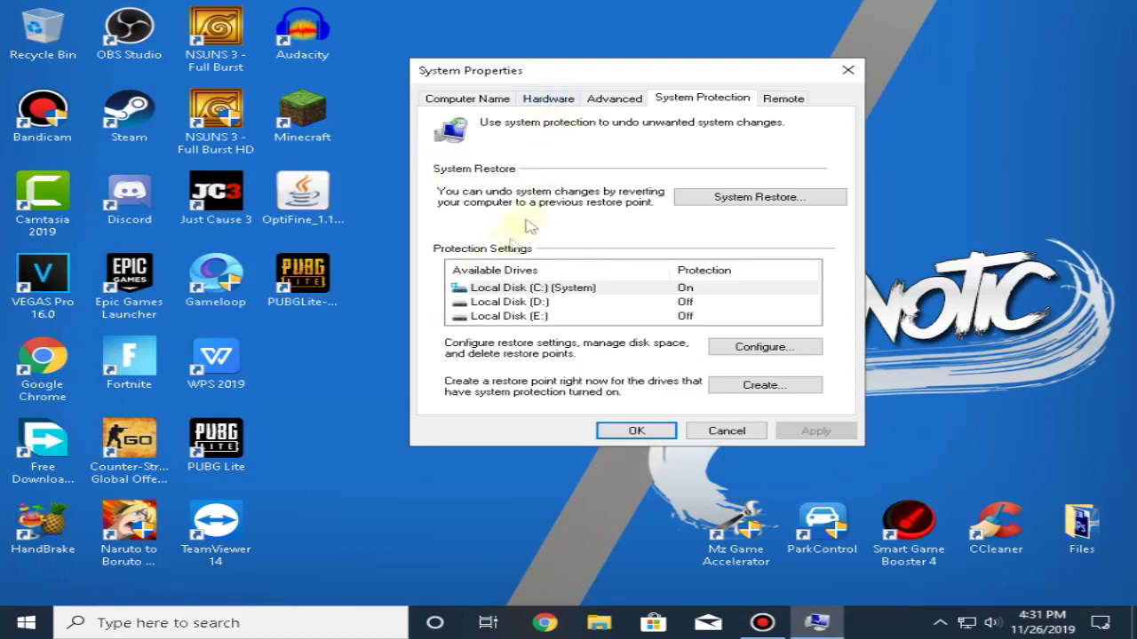
Step: Create a system restore point for the drives with protection enabled, selecting Local Disk (C:), and close System Properties
click(488, 290)
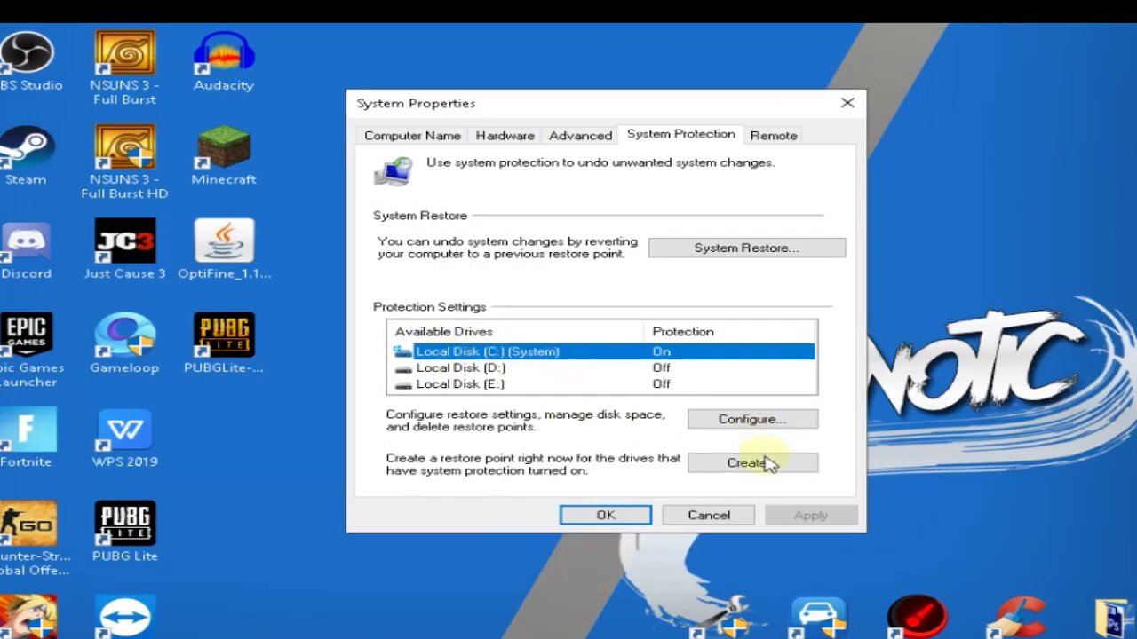
click(750, 463)
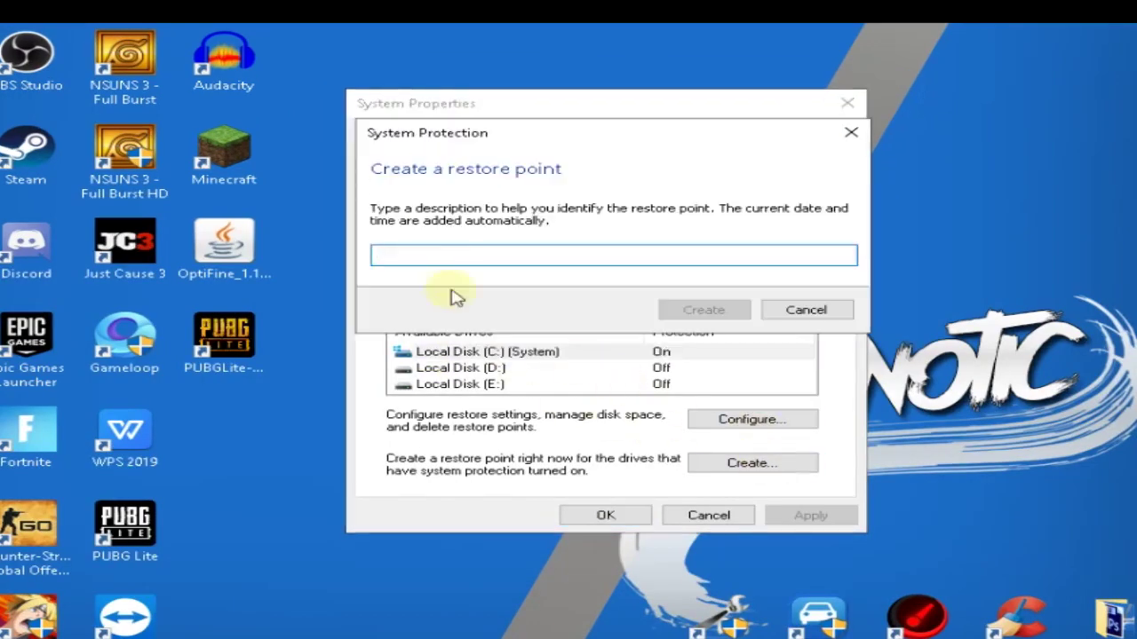
click(704, 309)
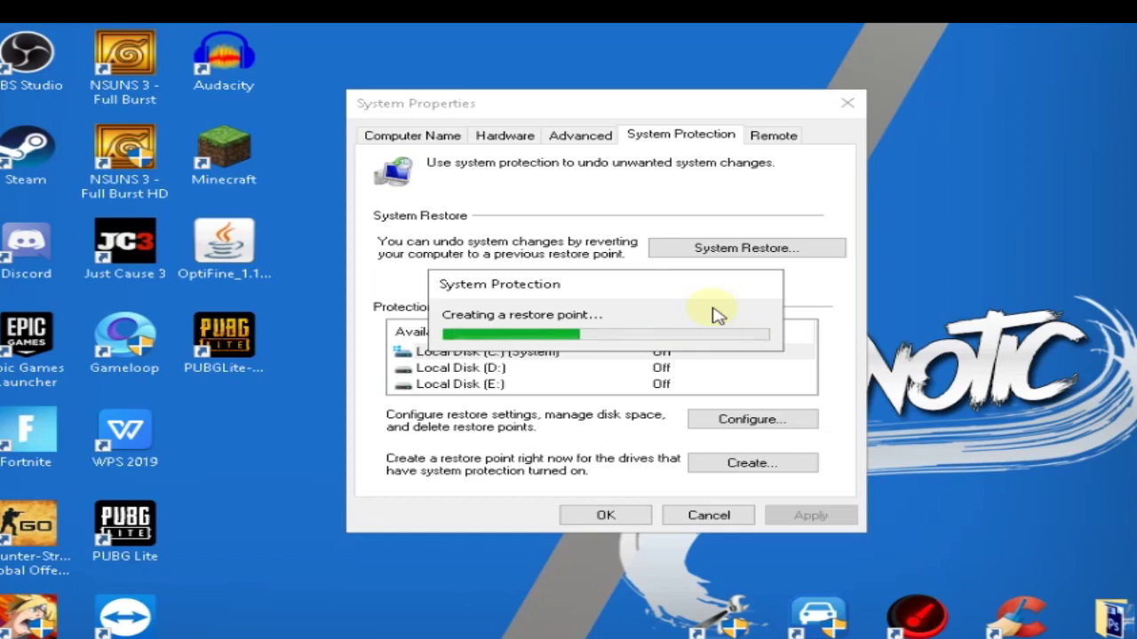
click(761, 331)
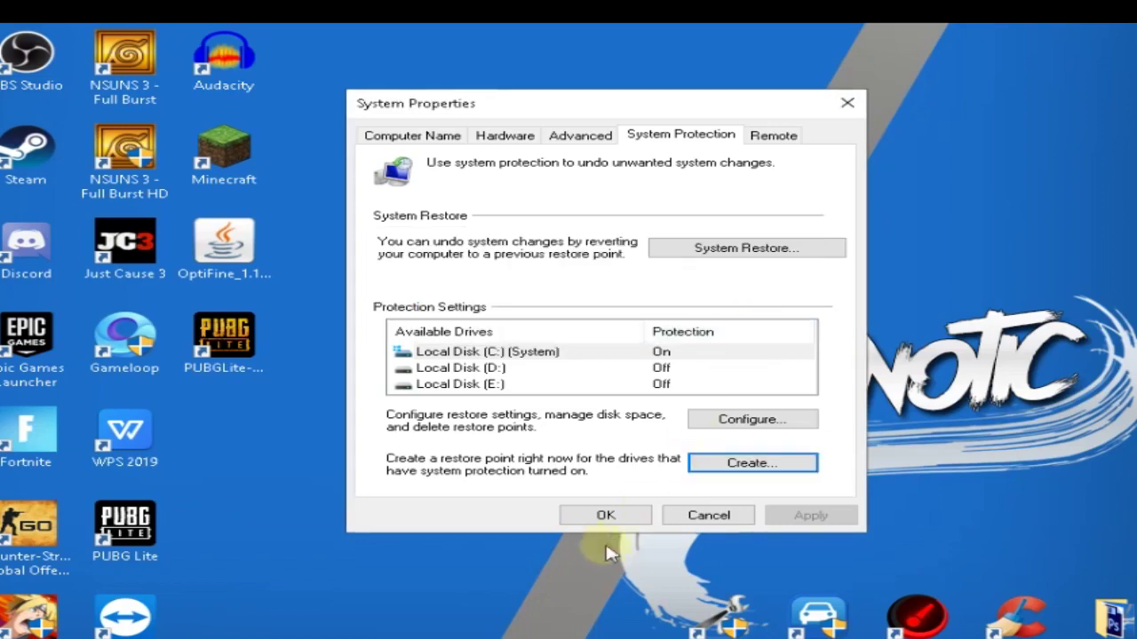
click(604, 515)
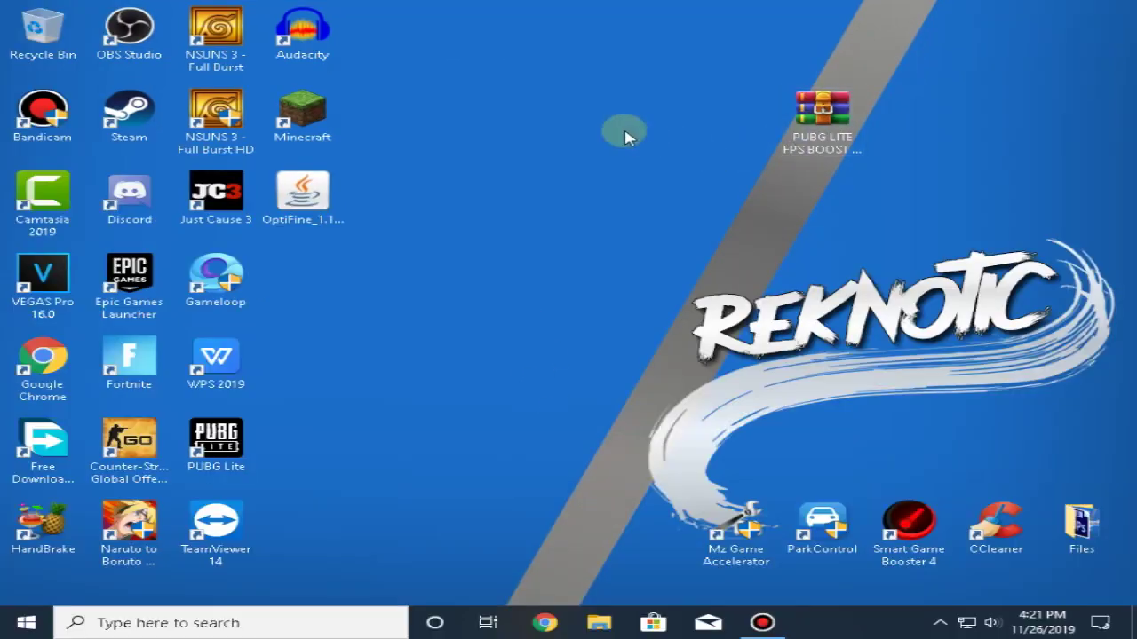
right_click(625, 135)
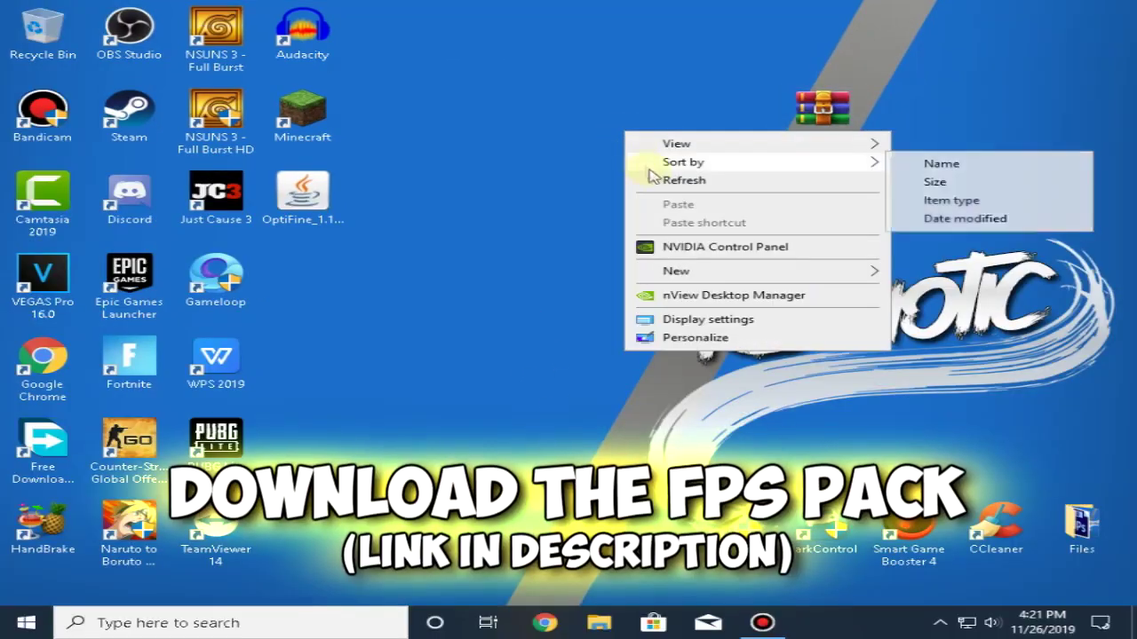
click(638, 185)
right_click(588, 127)
click(622, 178)
right_click(579, 122)
click(597, 170)
Step: Extract the PUBG LITE FPS BOOST & LAG SPIKES FIX archive onto the desktop and place the extracted folder beside the archive
drag(682, 84, 914, 158)
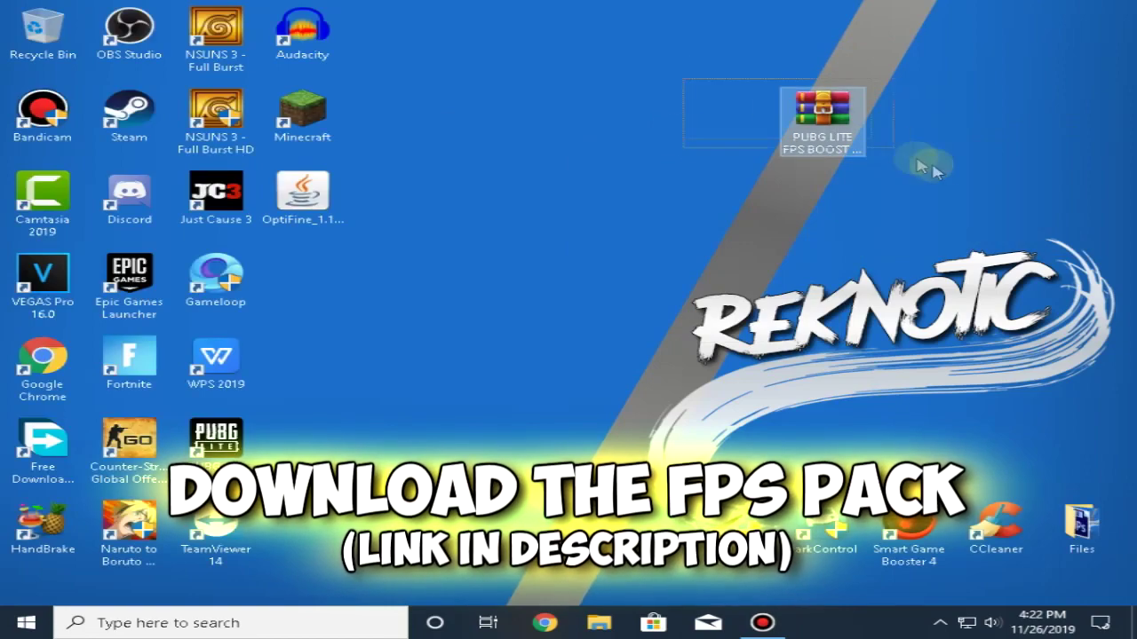
right_click(825, 129)
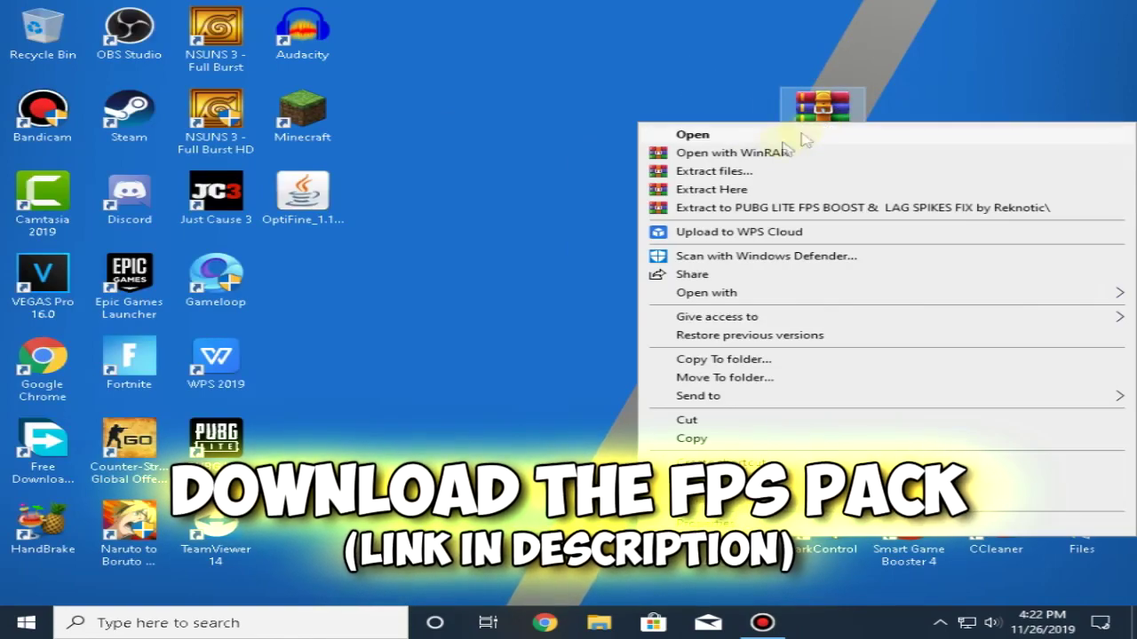
click(657, 189)
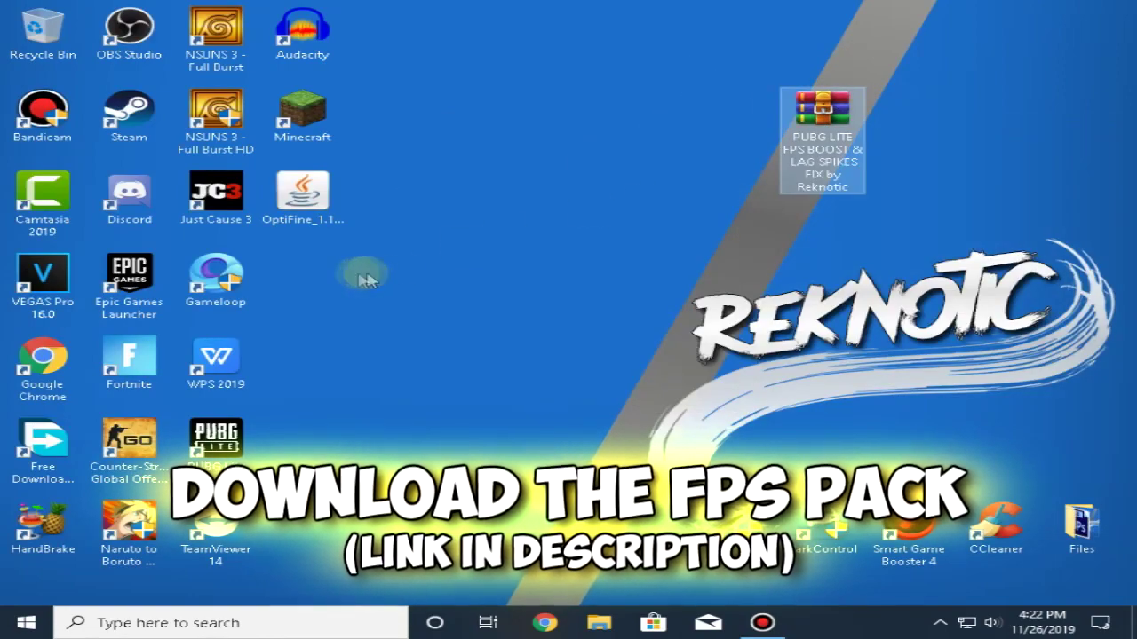
drag(293, 277, 706, 169)
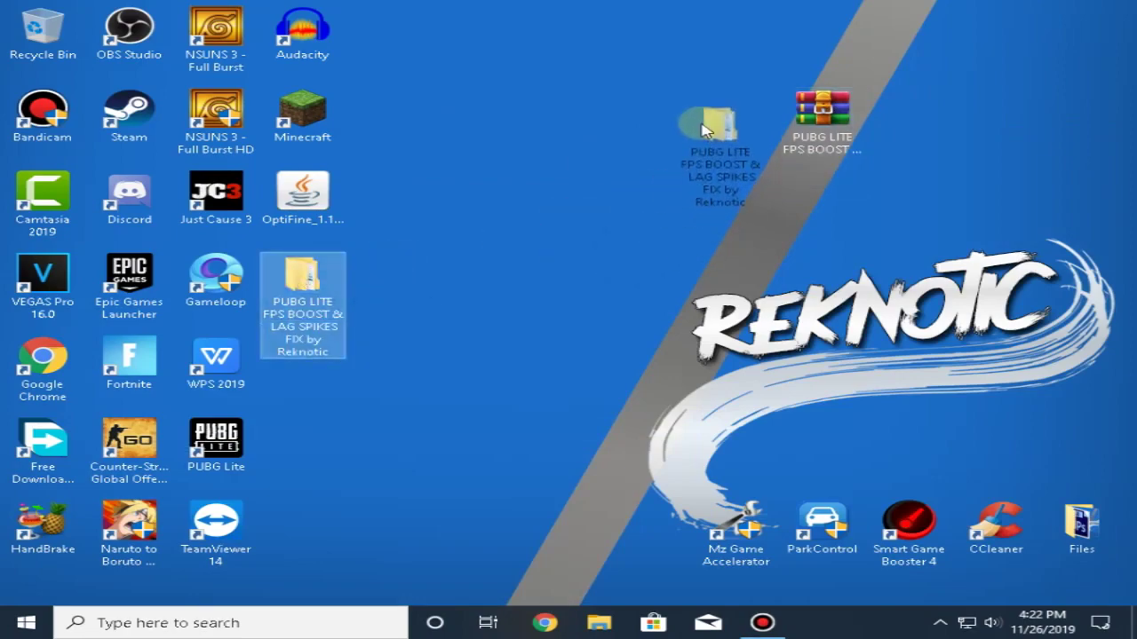
drag(706, 128, 708, 130)
right_click(563, 145)
click(598, 190)
right_click(523, 144)
click(547, 189)
Step: Open the FPS Config Files folder in the extracted pack and go through the settings presets from High to Very Low
double_click(733, 114)
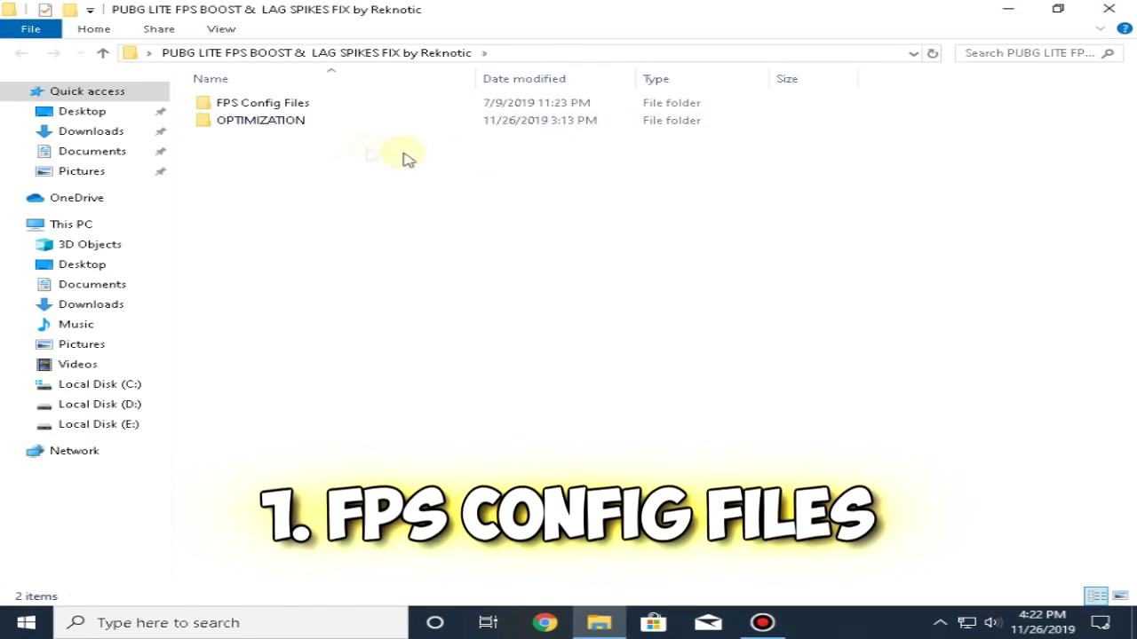
double_click(256, 103)
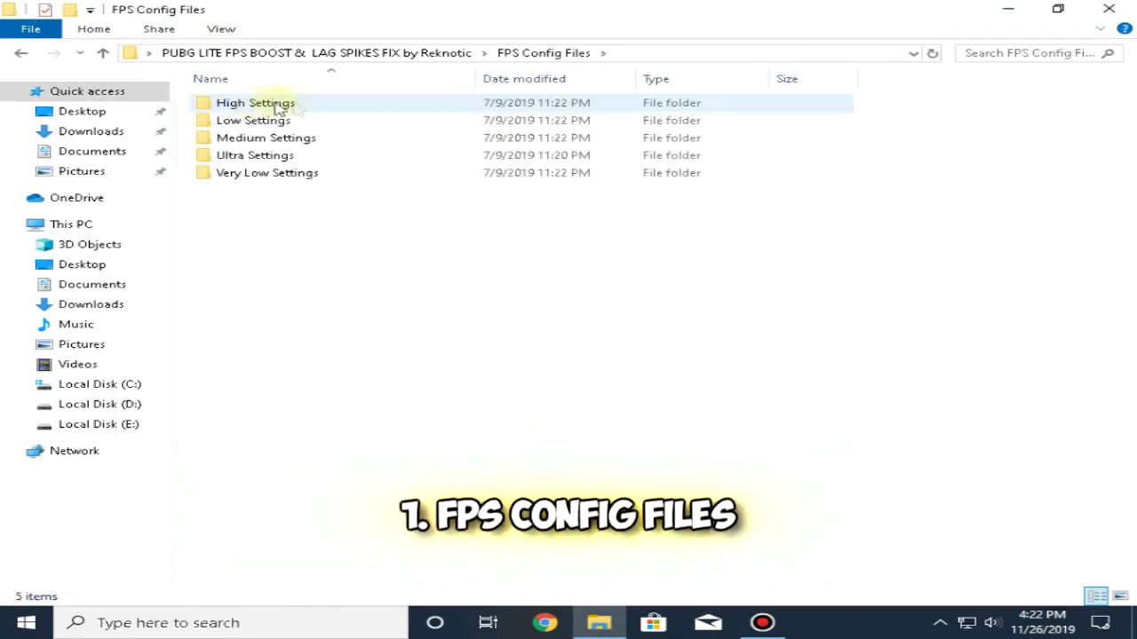
click(362, 106)
click(364, 123)
click(368, 140)
click(371, 158)
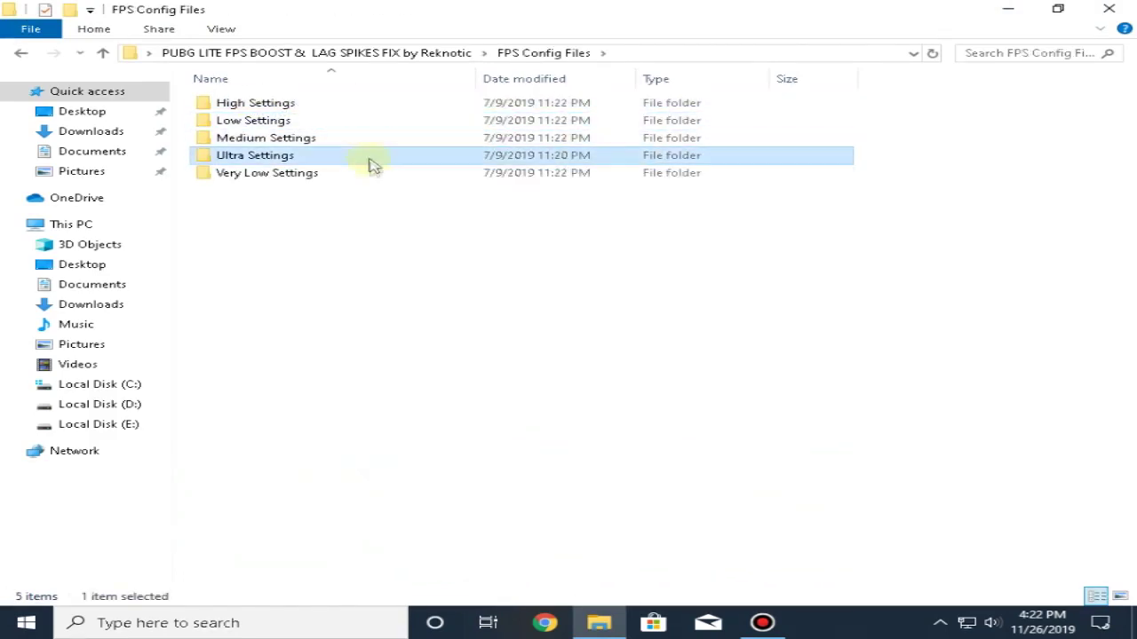
click(374, 175)
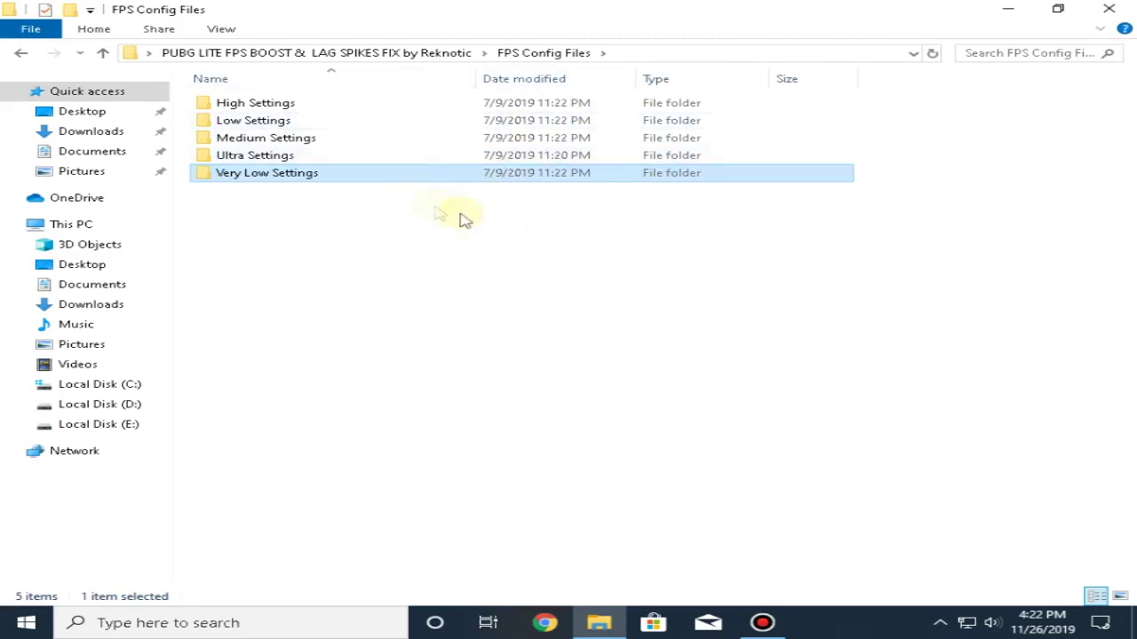
Step: Copy all configuration files from the Medium Settings folder and close the folder window
double_click(317, 140)
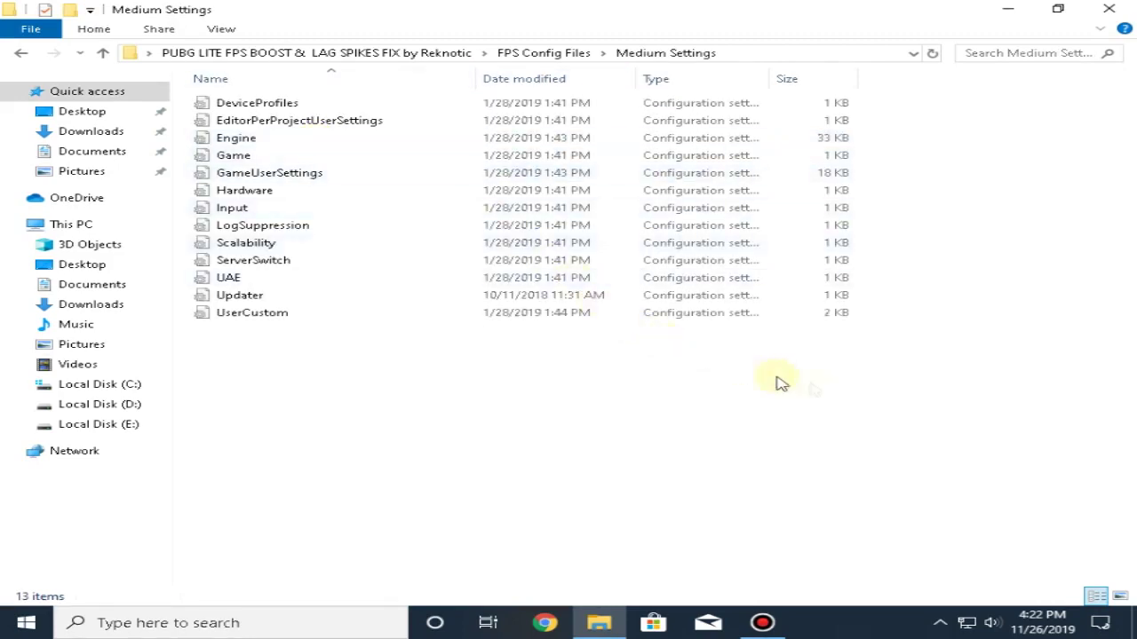
drag(879, 393, 259, 94)
right_click(480, 172)
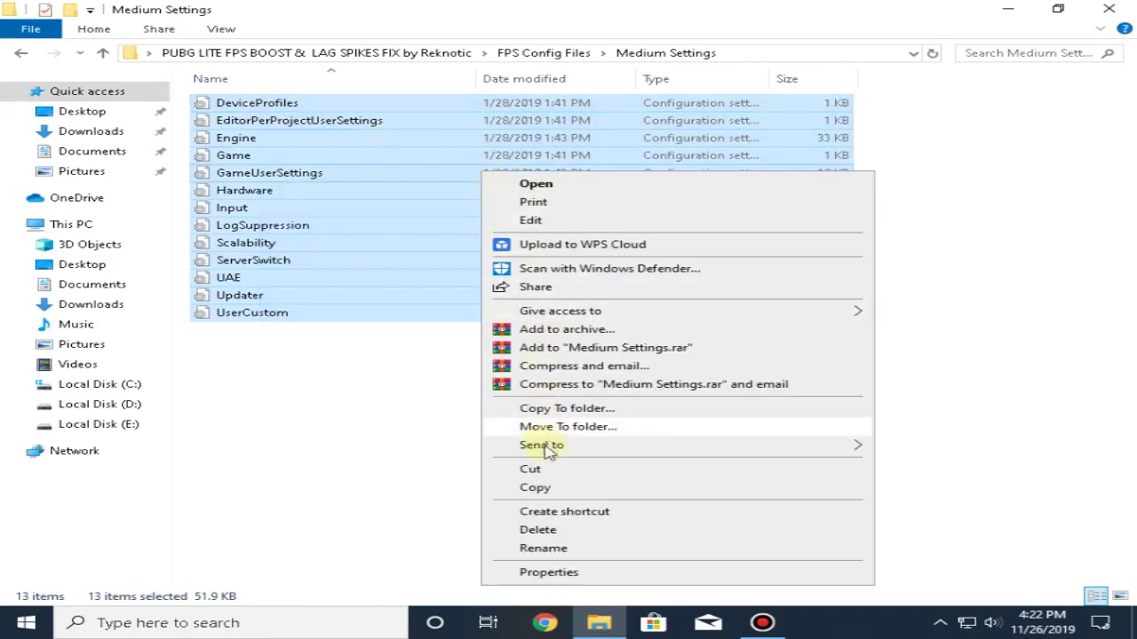
click(535, 488)
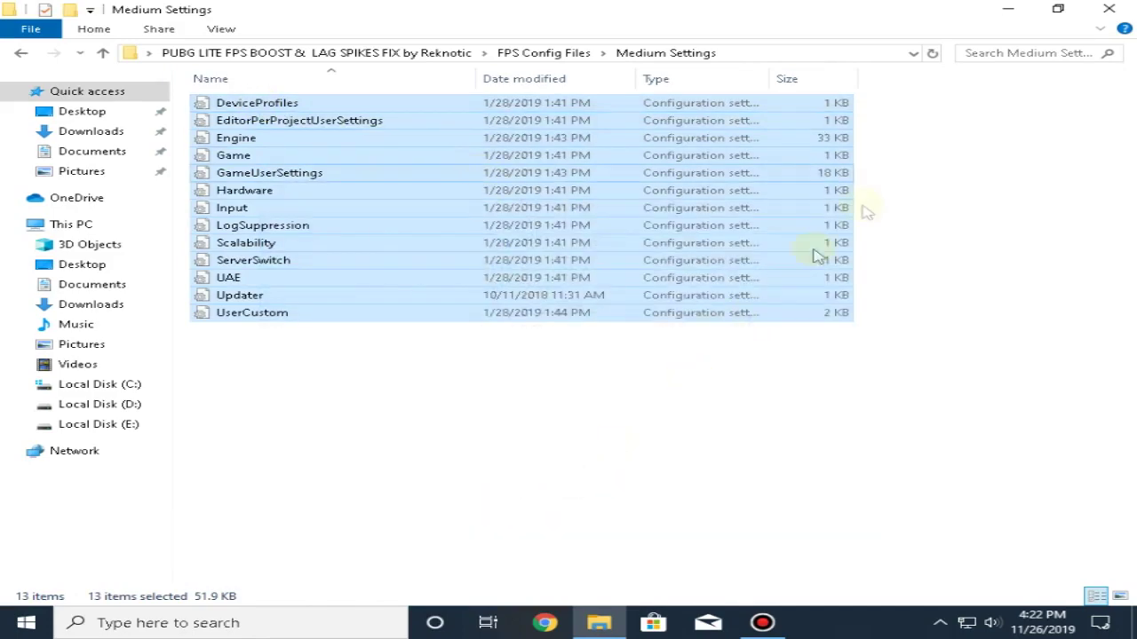
click(1124, 5)
Step: Search Windows for %localappdata% and open the local application data folder
click(269, 622)
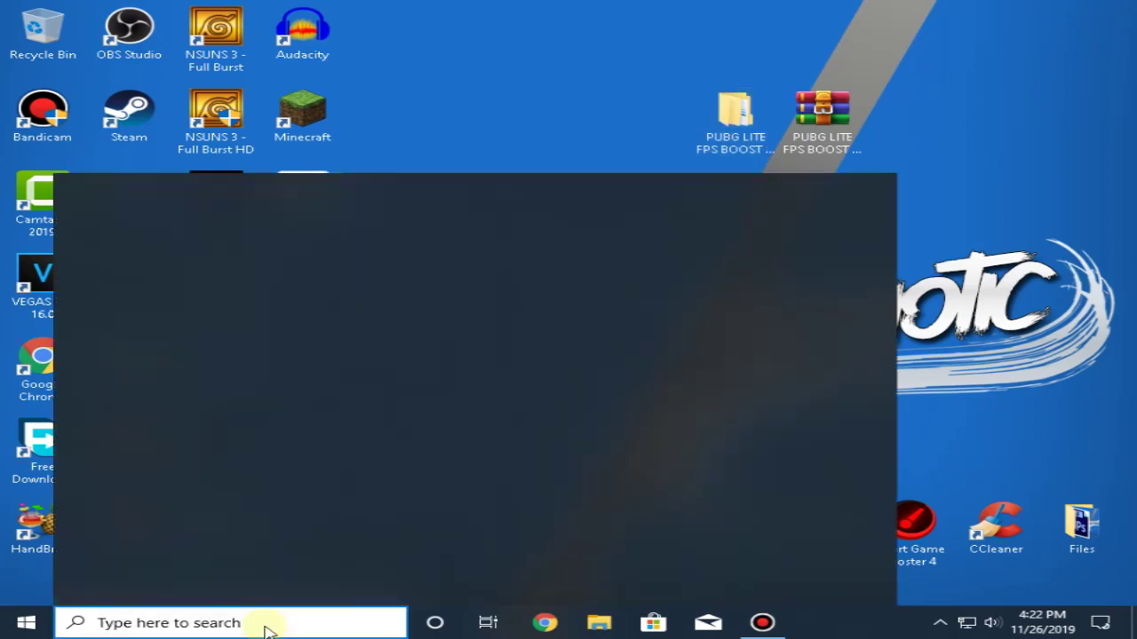
text(%localap)
text(pdata%)
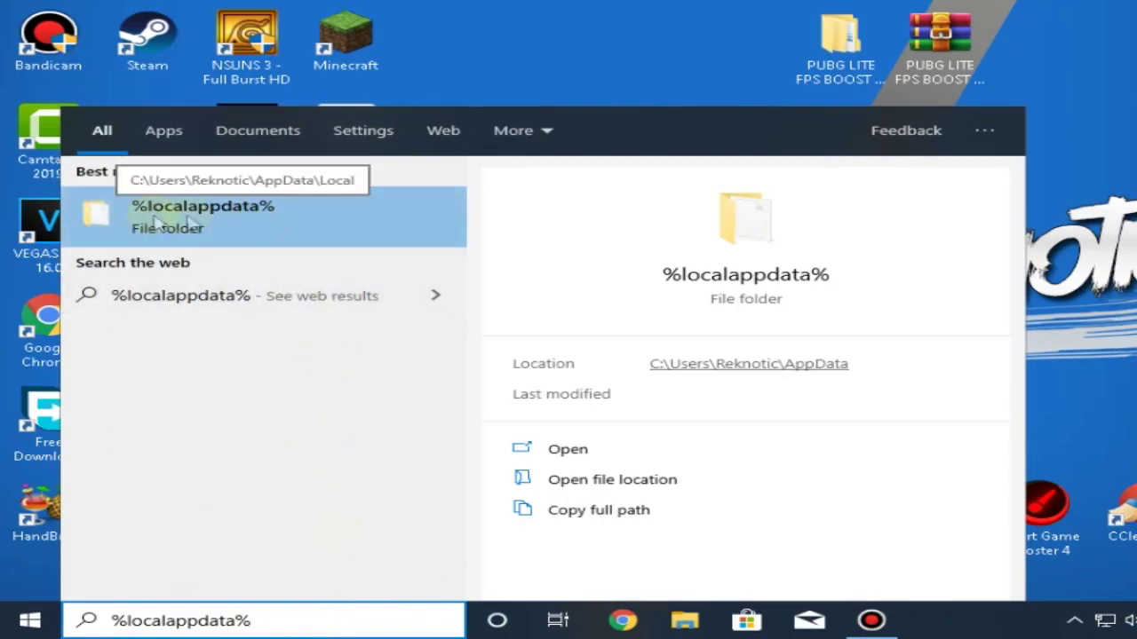
click(302, 223)
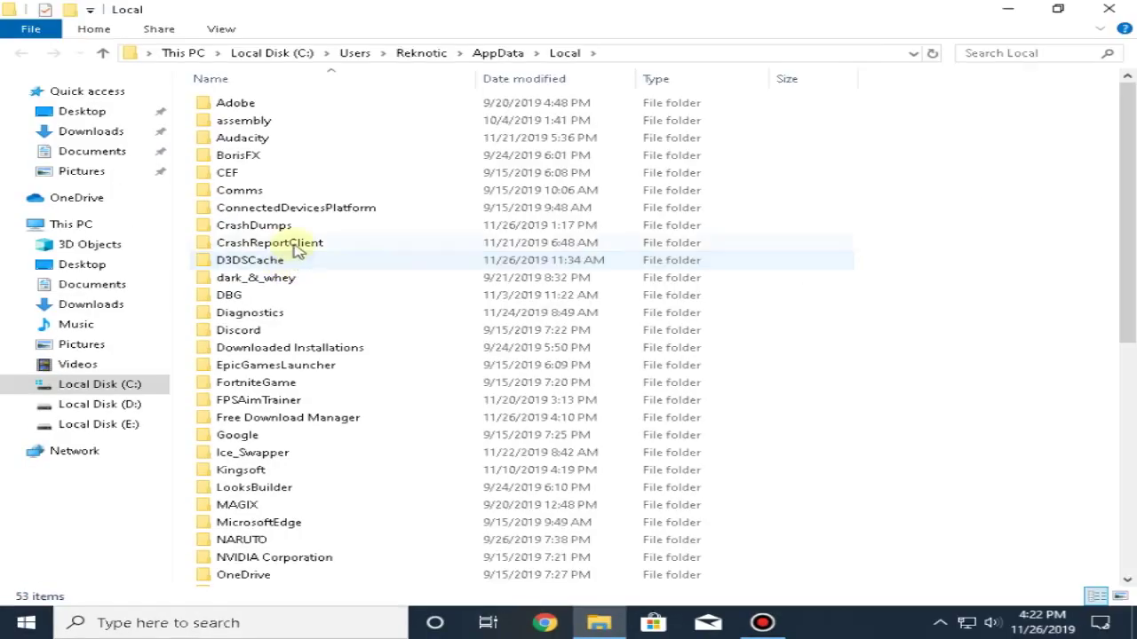
Step: Open the game's WindowsNoEditor configuration folder under ShadowTrackerExtra, Saved, Config
scroll(302, 373, down, 5)
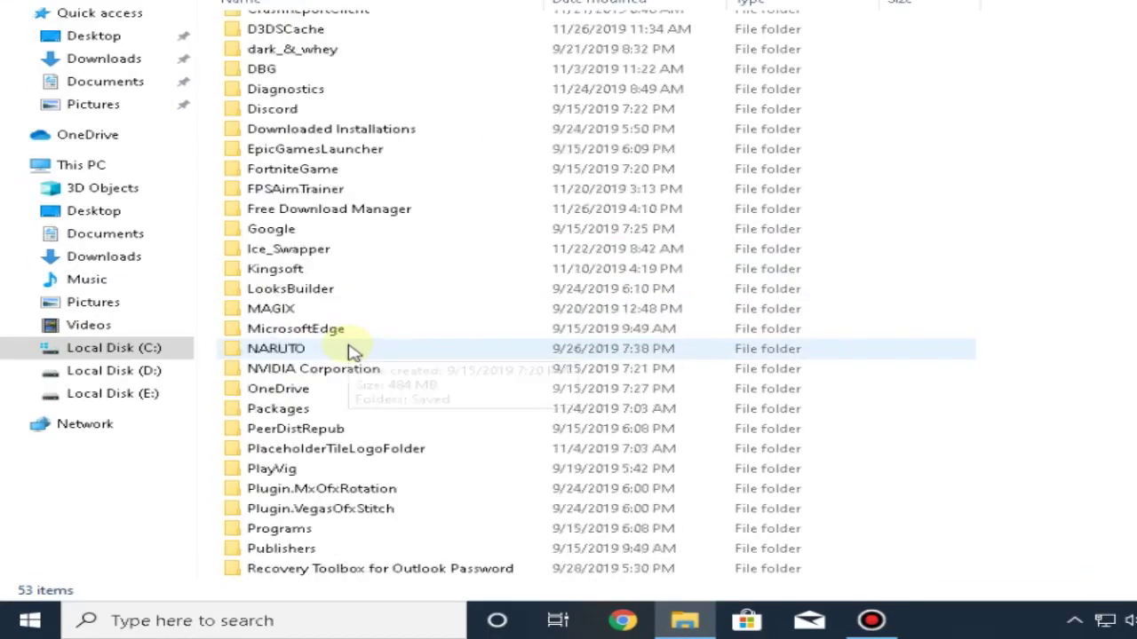
click(366, 494)
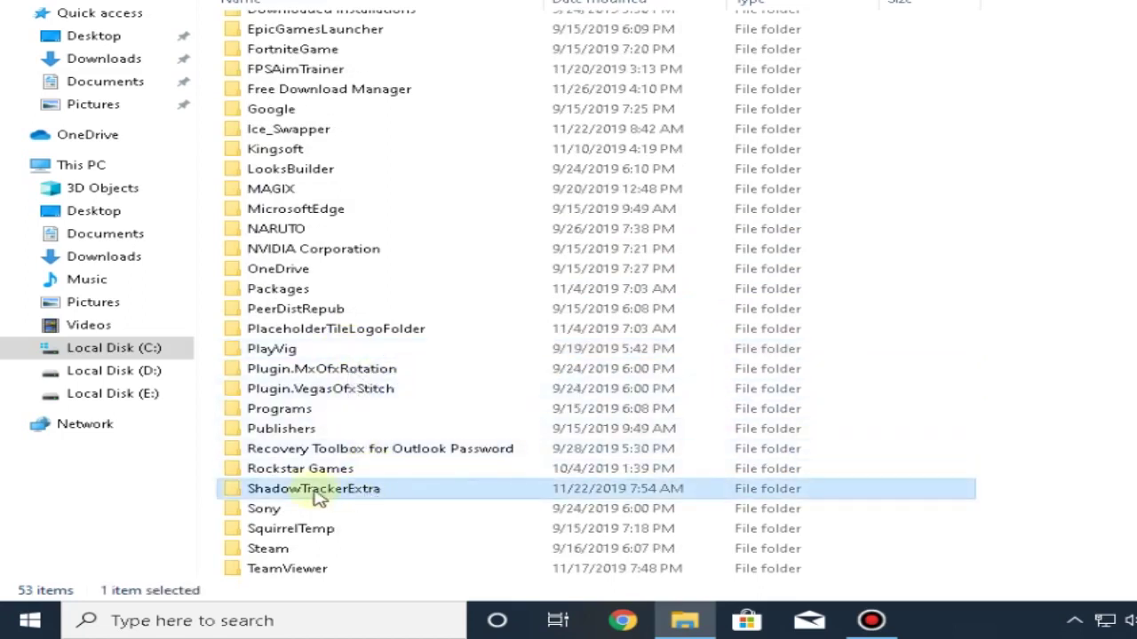
double_click(416, 498)
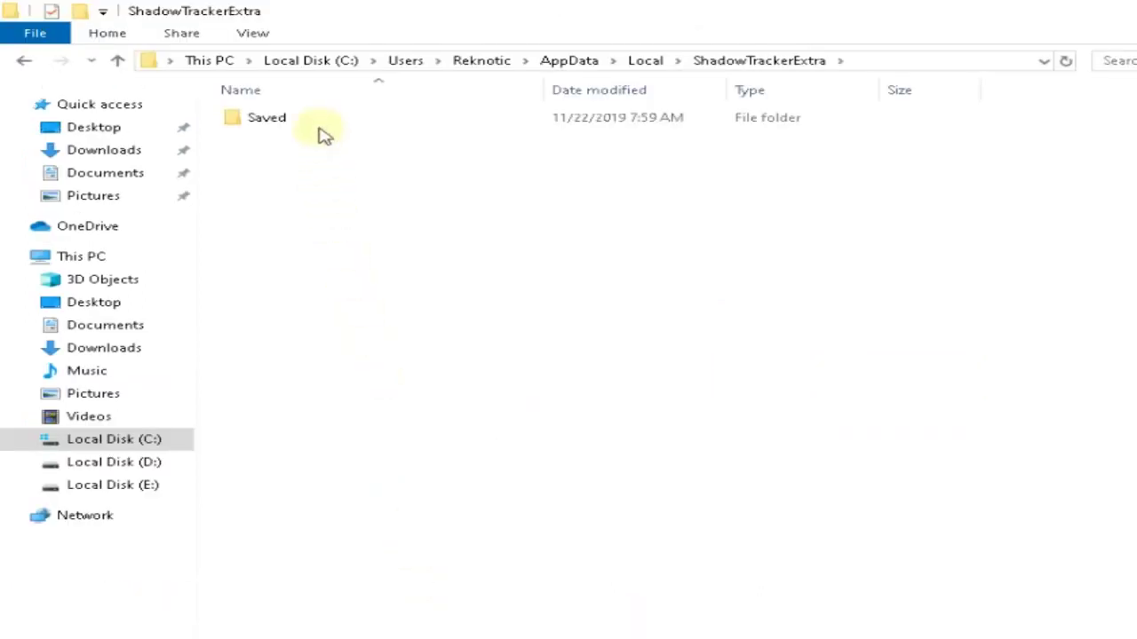
double_click(318, 117)
double_click(380, 121)
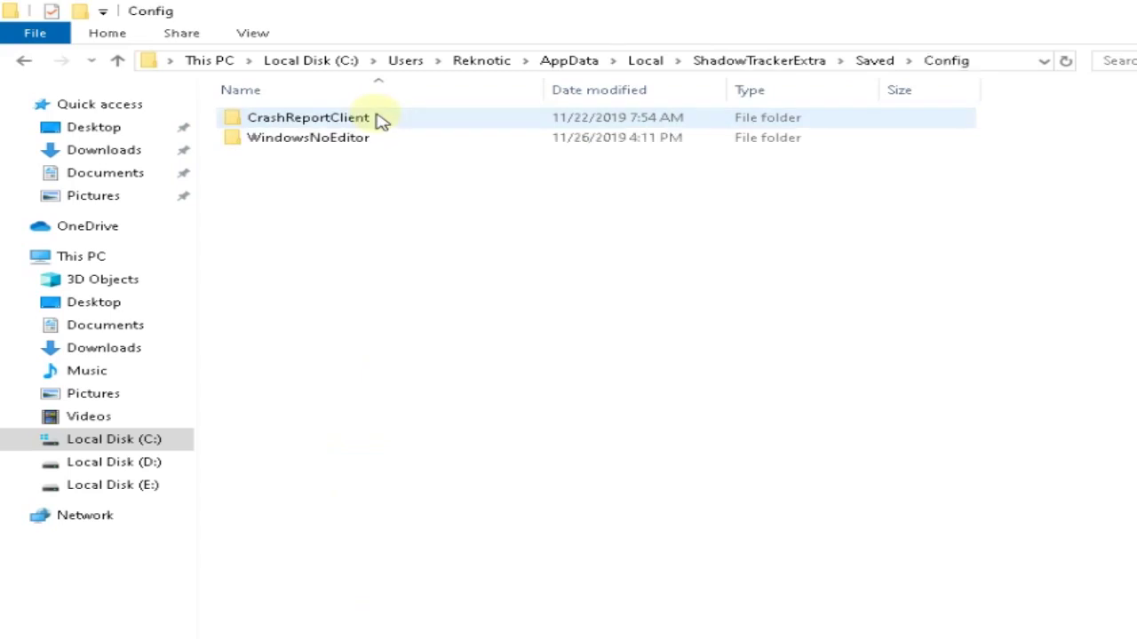
double_click(406, 142)
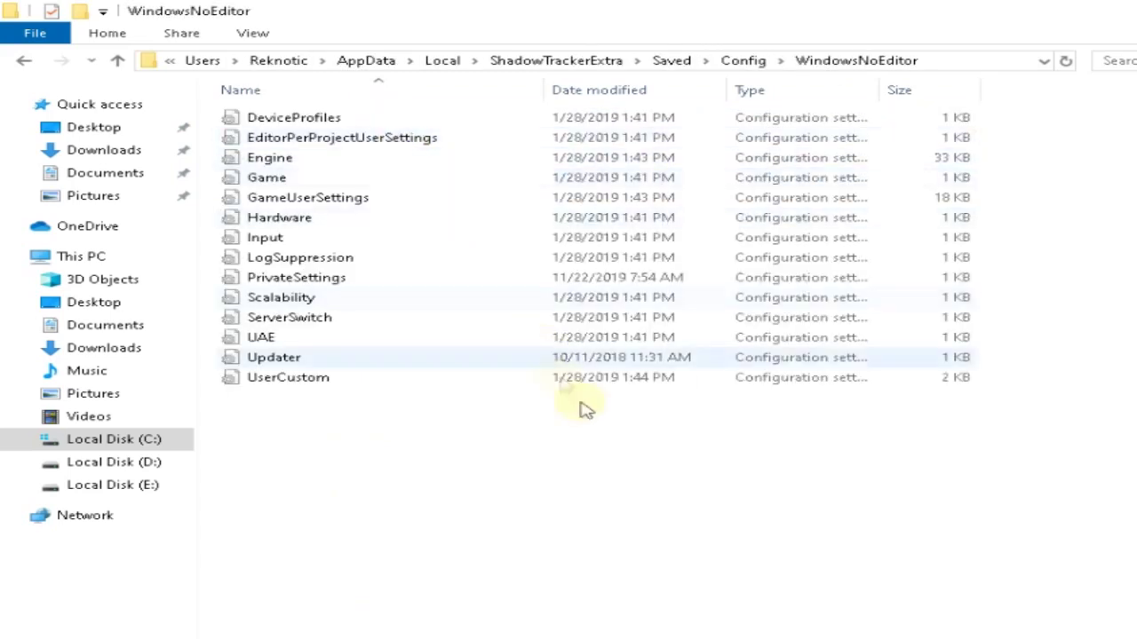
Step: Paste the copied Medium Settings configuration files into the WindowsNoEditor folder, replacing the existing files of the same names
right_click(631, 468)
click(694, 349)
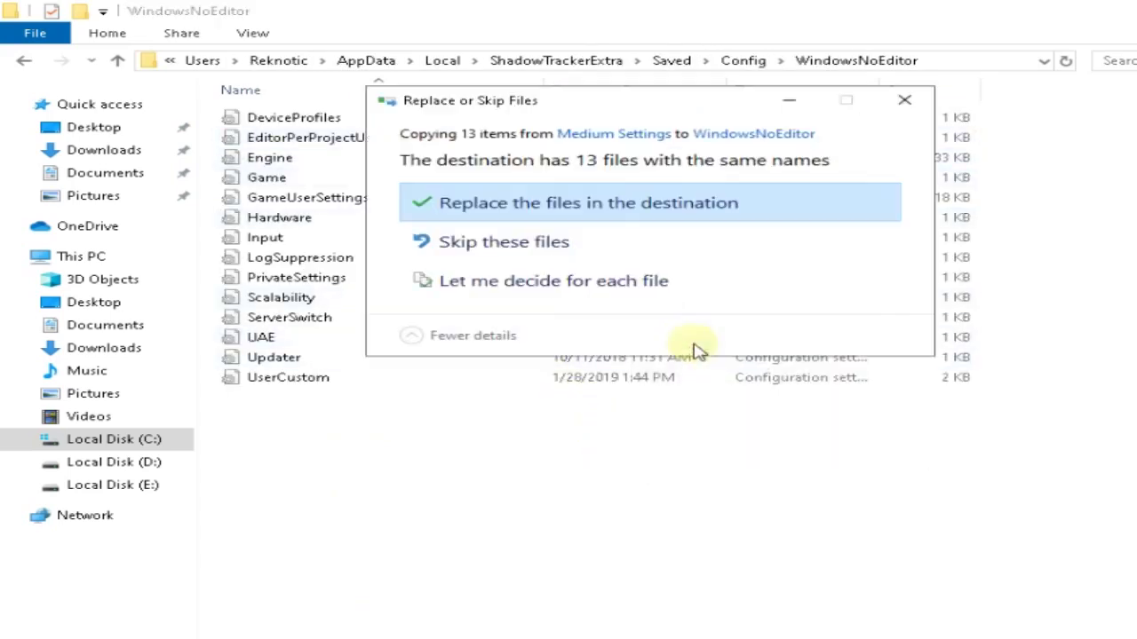
click(557, 203)
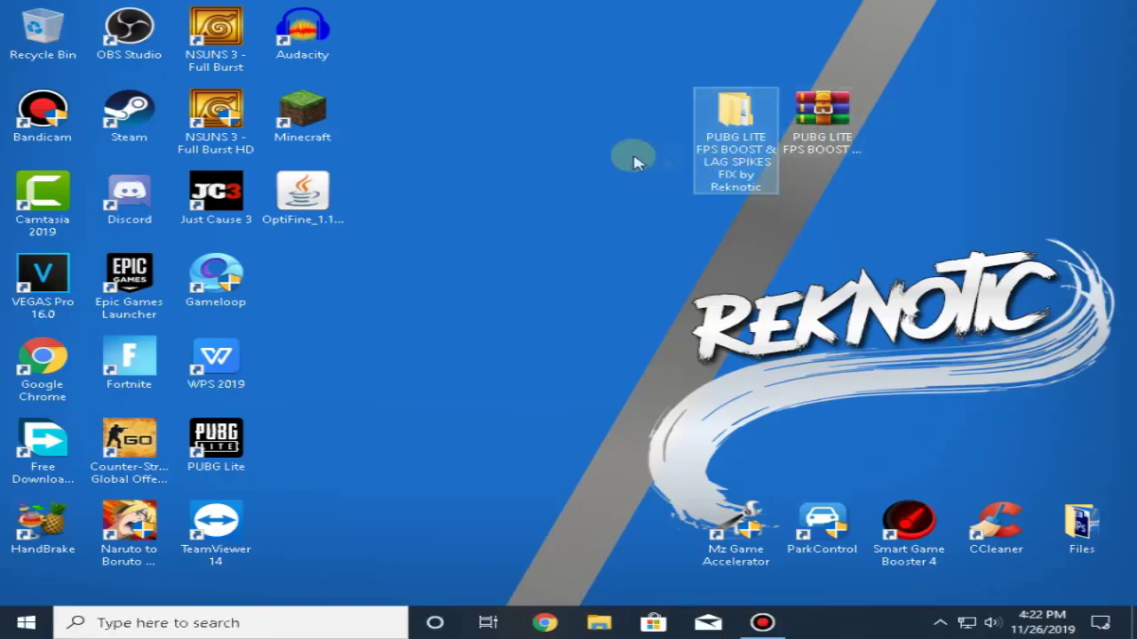
right_click(578, 149)
click(613, 196)
right_click(554, 157)
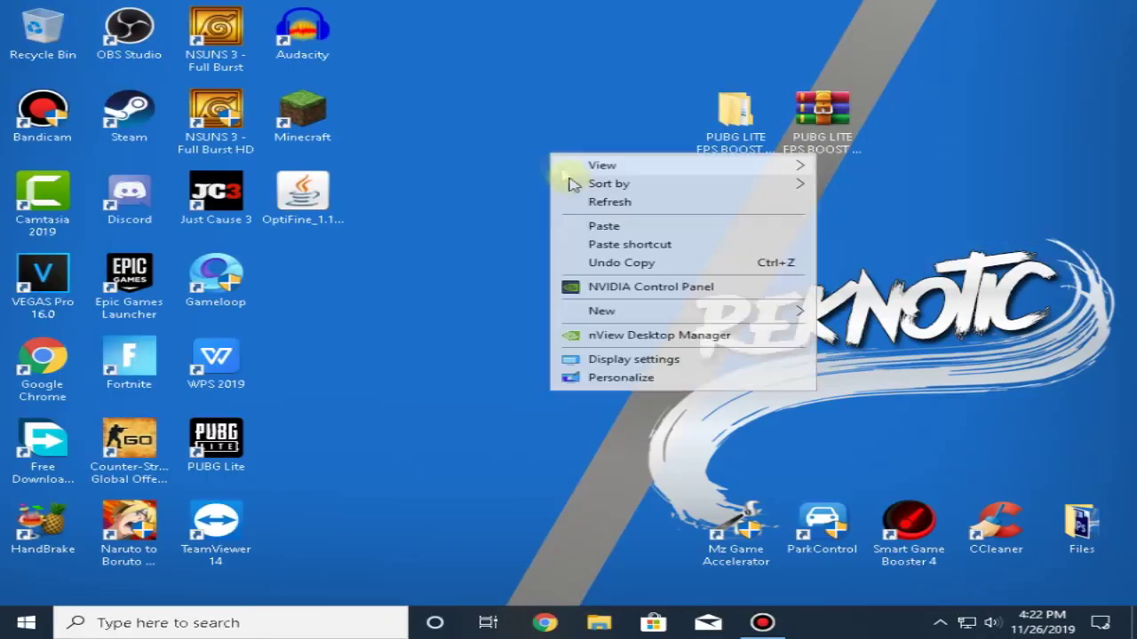
click(598, 203)
right_click(565, 155)
click(602, 203)
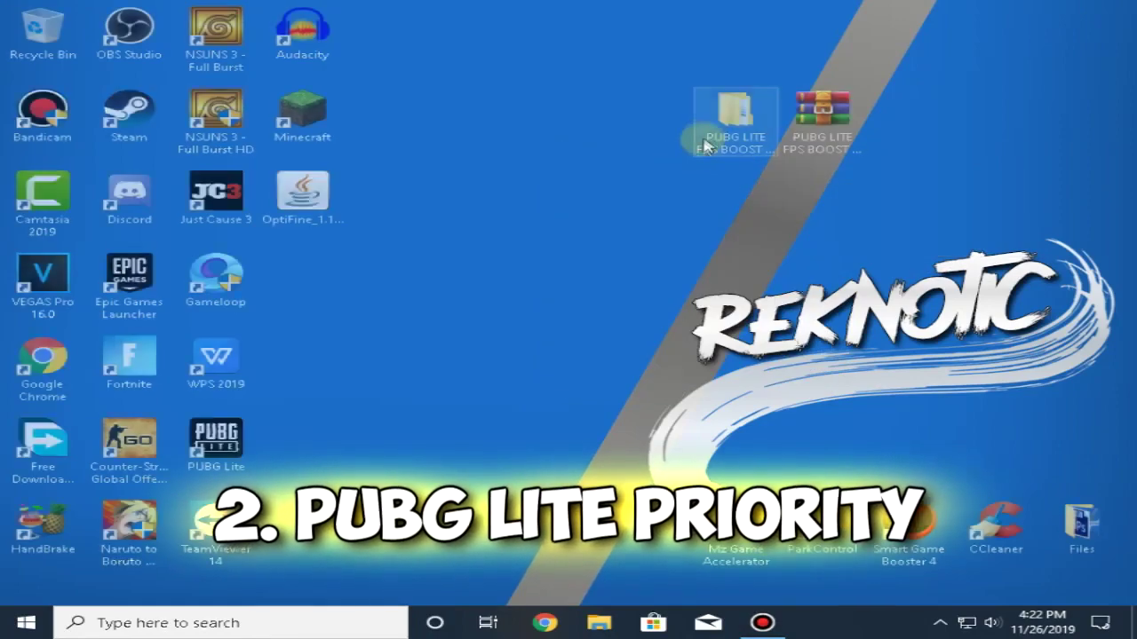
Step: Open the 1.PUBG Lite Priority folder inside the OPTIMIZATION folder of the extracted FPS boost pack
double_click(719, 127)
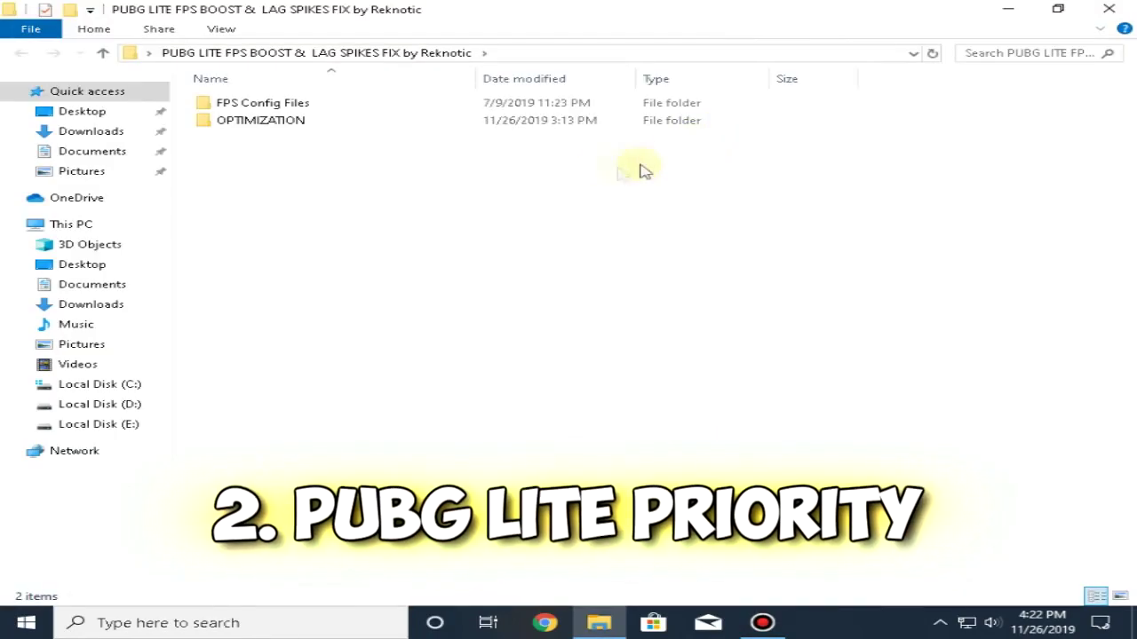
double_click(293, 124)
double_click(355, 108)
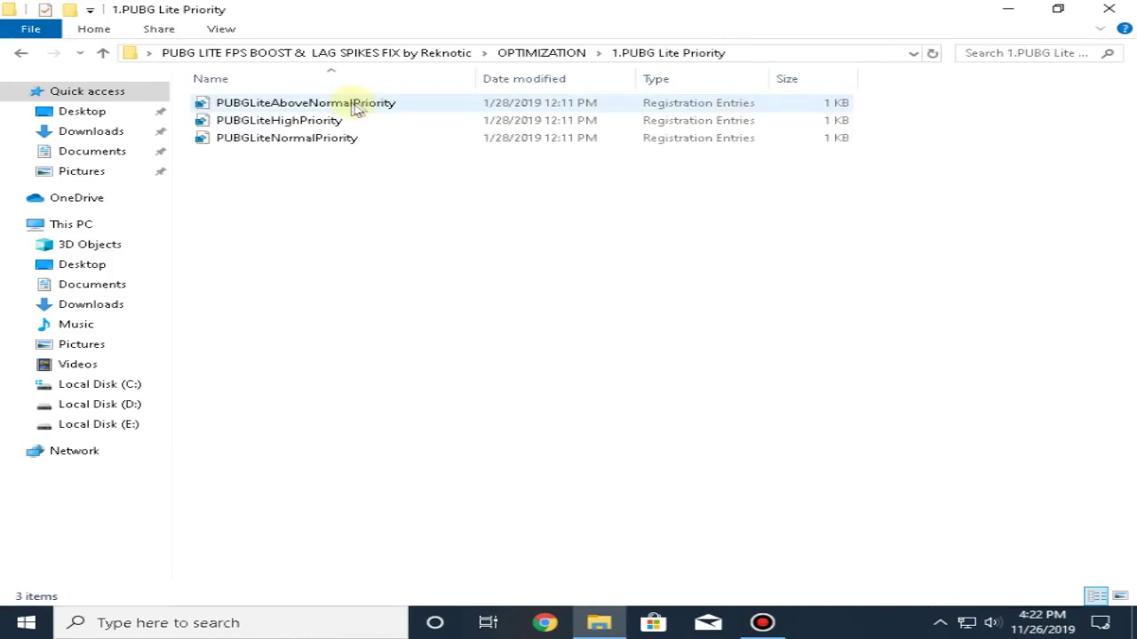
Step: Merge the PUBGLiteHighPriority registration file into the registry, accept the confirmation and close the folder window
click(436, 122)
click(437, 138)
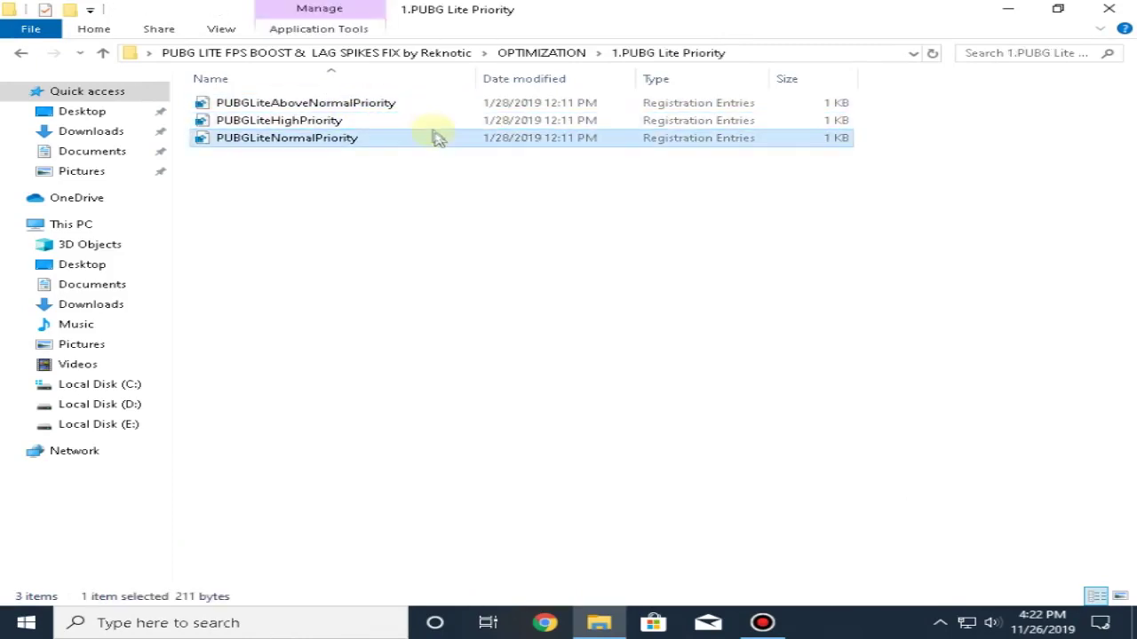
click(382, 125)
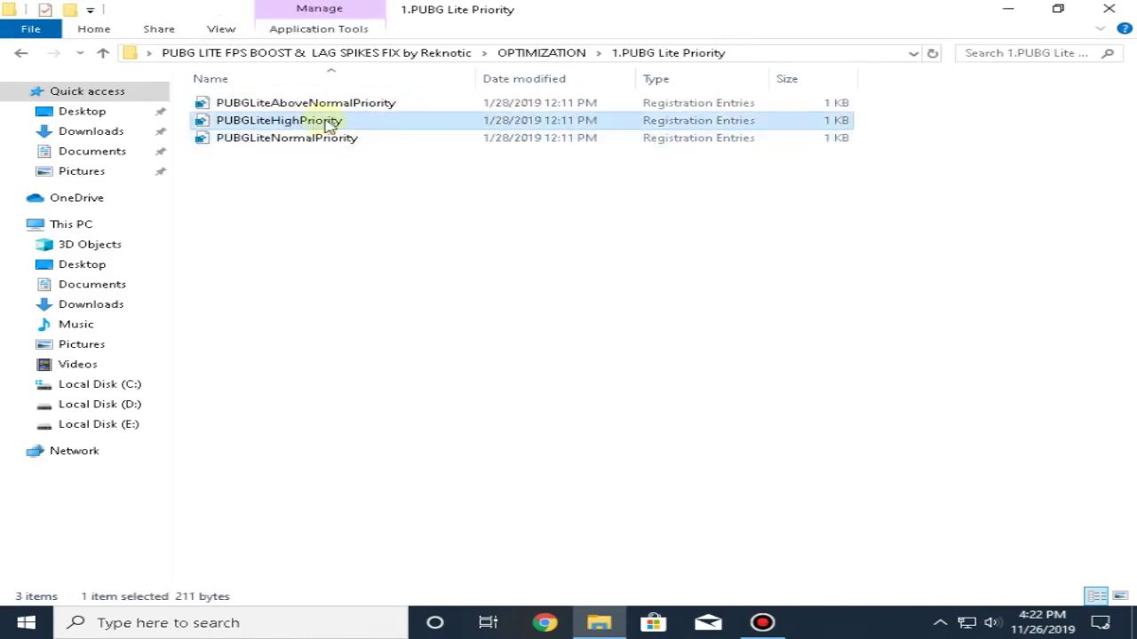
right_click(357, 122)
click(406, 129)
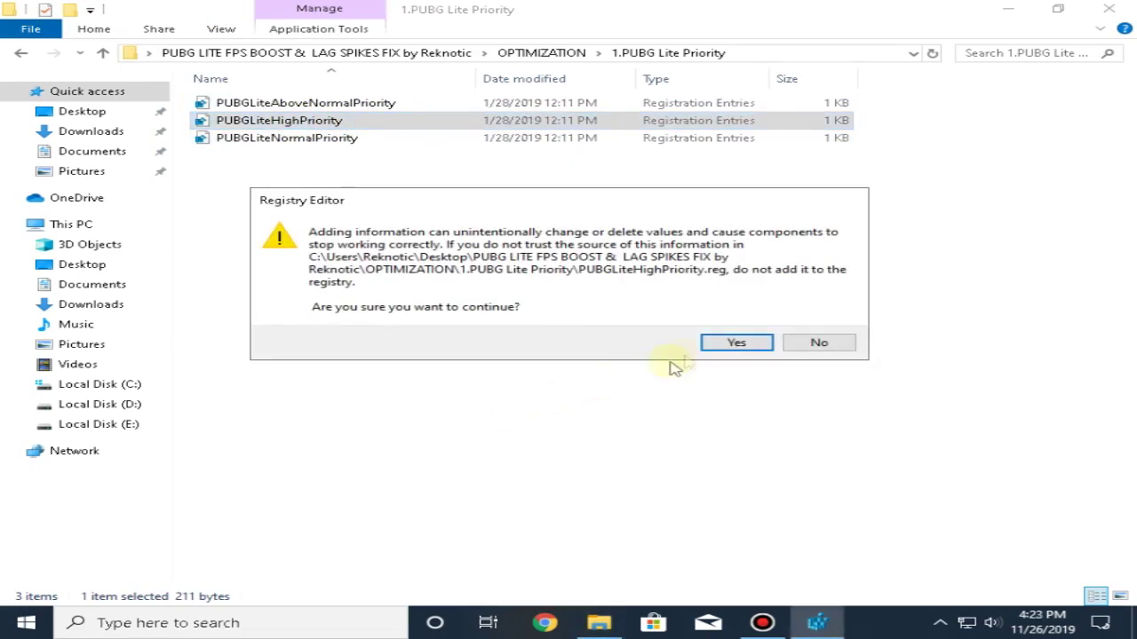
click(734, 347)
click(815, 320)
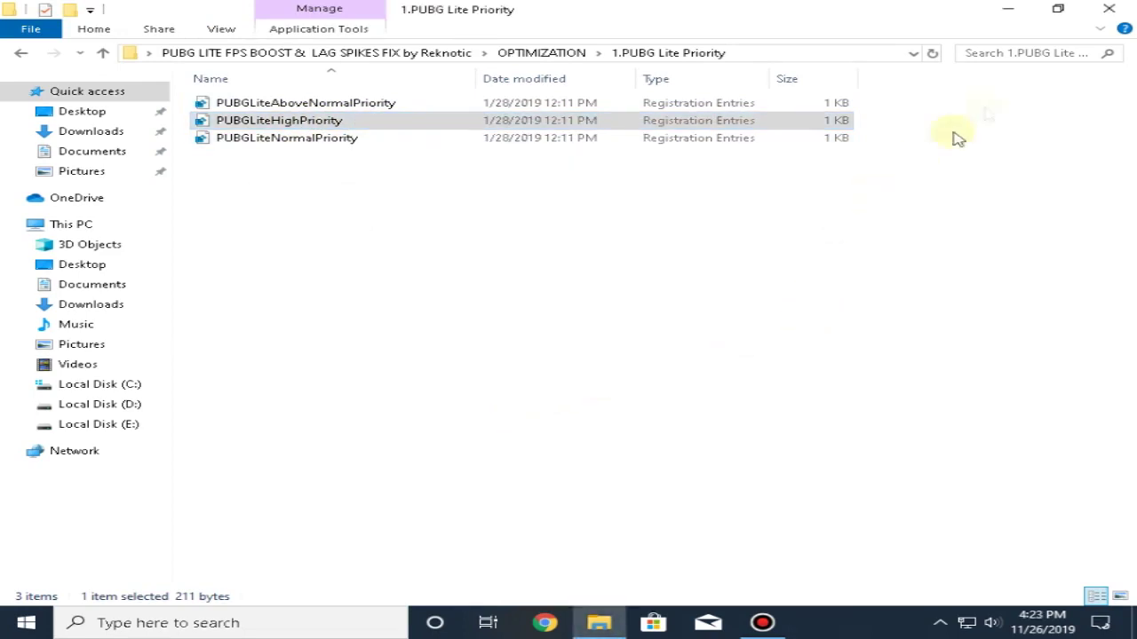
click(1109, 12)
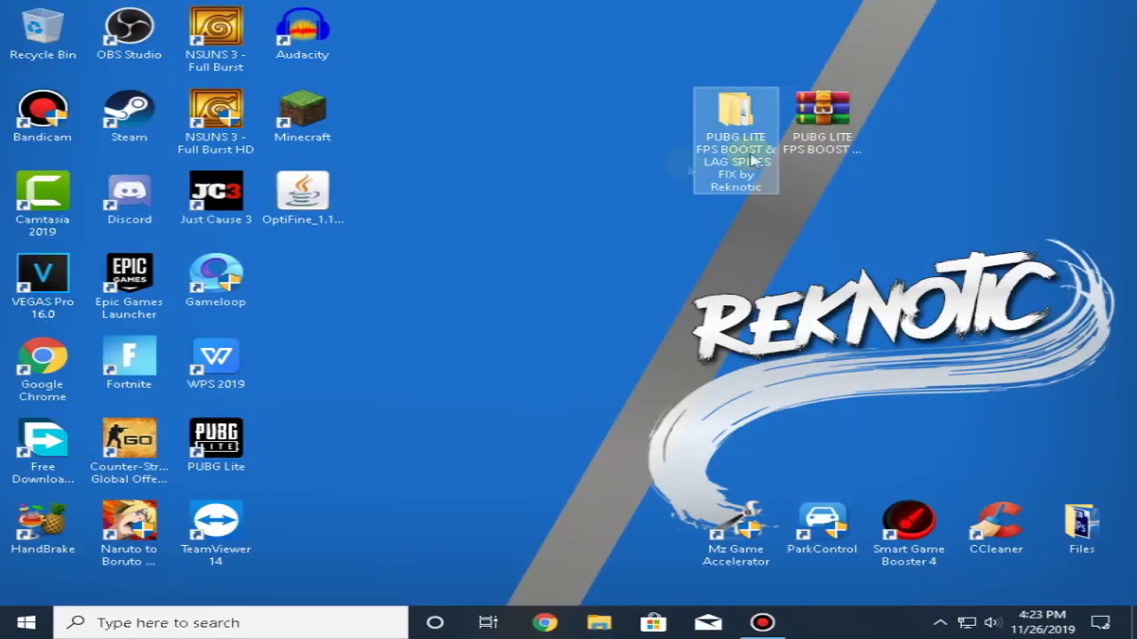
right_click(573, 173)
click(595, 214)
right_click(556, 165)
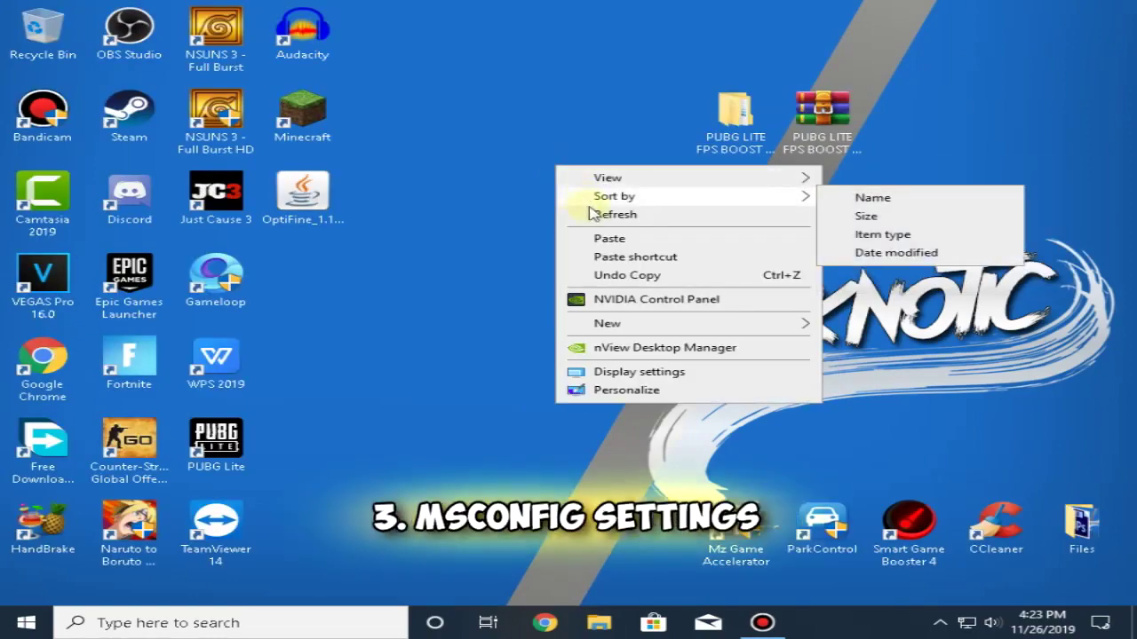
click(588, 214)
right_click(502, 170)
click(533, 218)
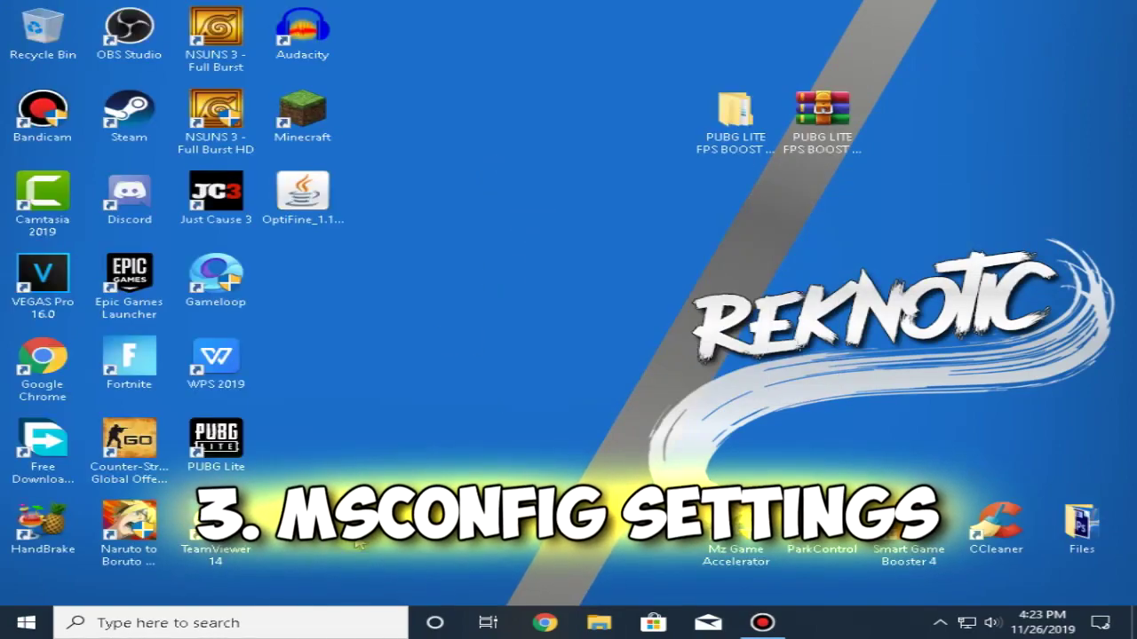
Step: Search Windows for msconfig and open System Configuration
click(321, 622)
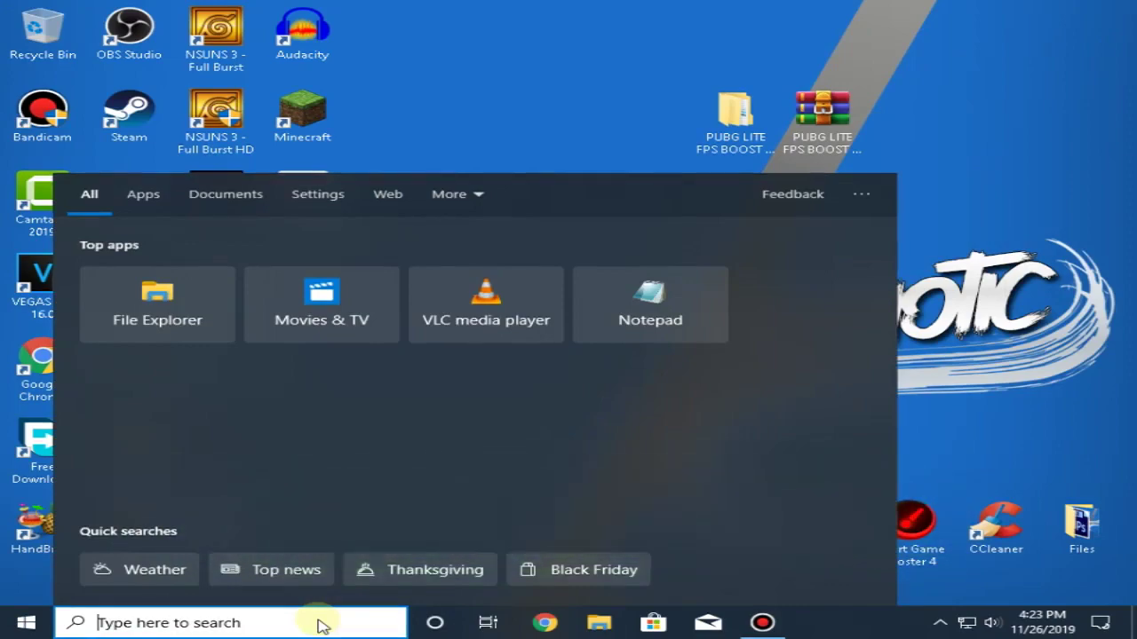
text(msconfig)
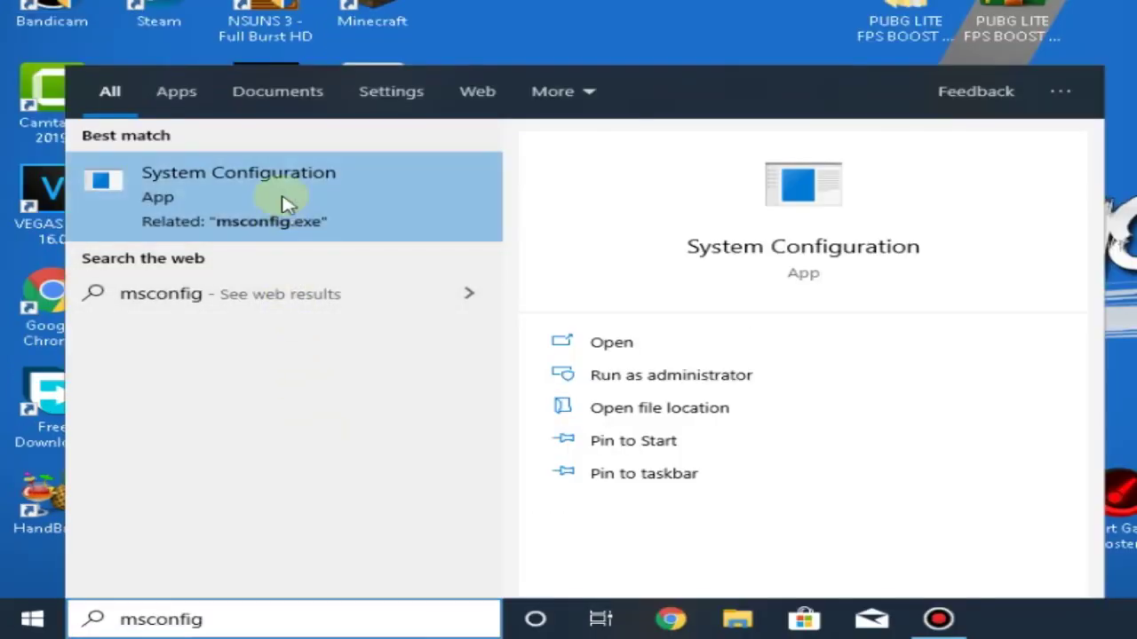
click(284, 204)
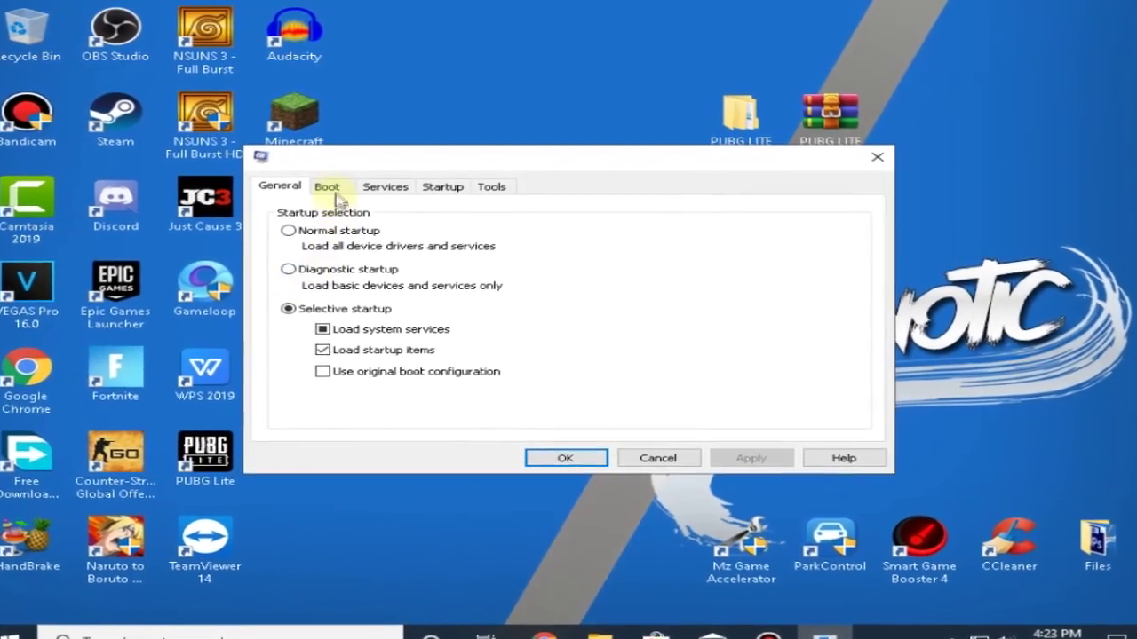
Step: Set the number of processors to 4 in the advanced boot options and confirm the system configuration
click(327, 187)
click(330, 314)
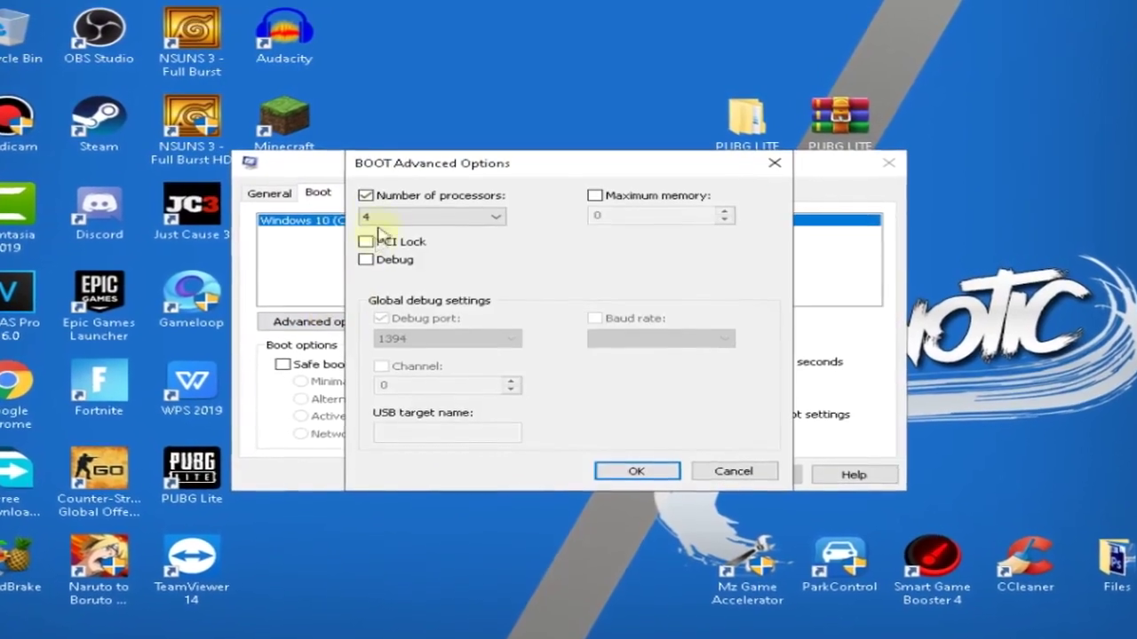
click(400, 217)
click(389, 270)
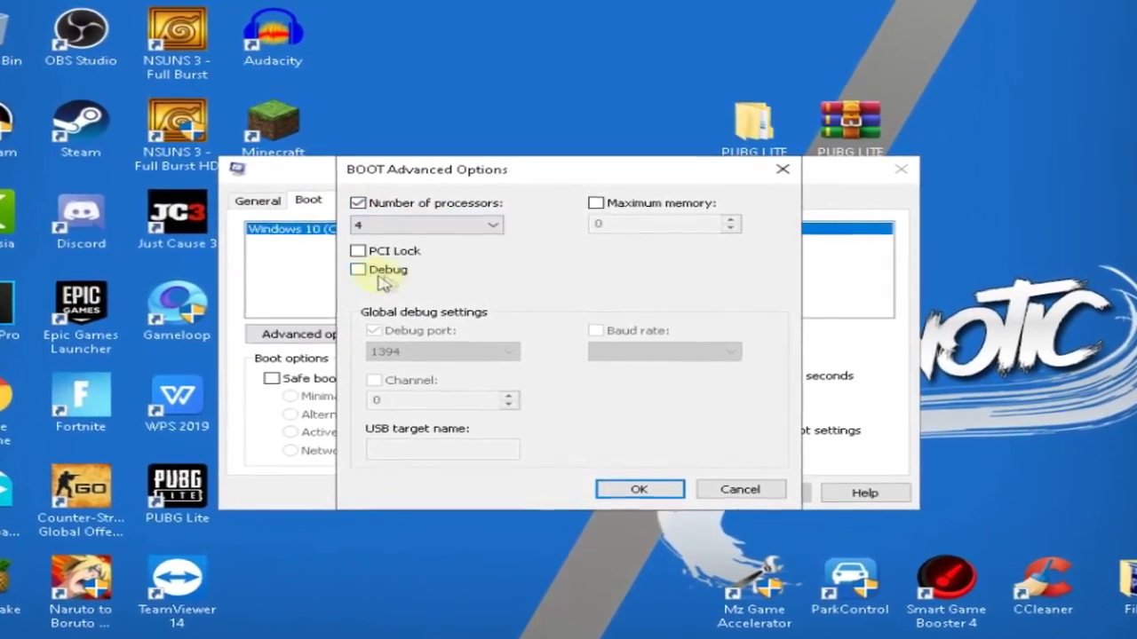
click(636, 489)
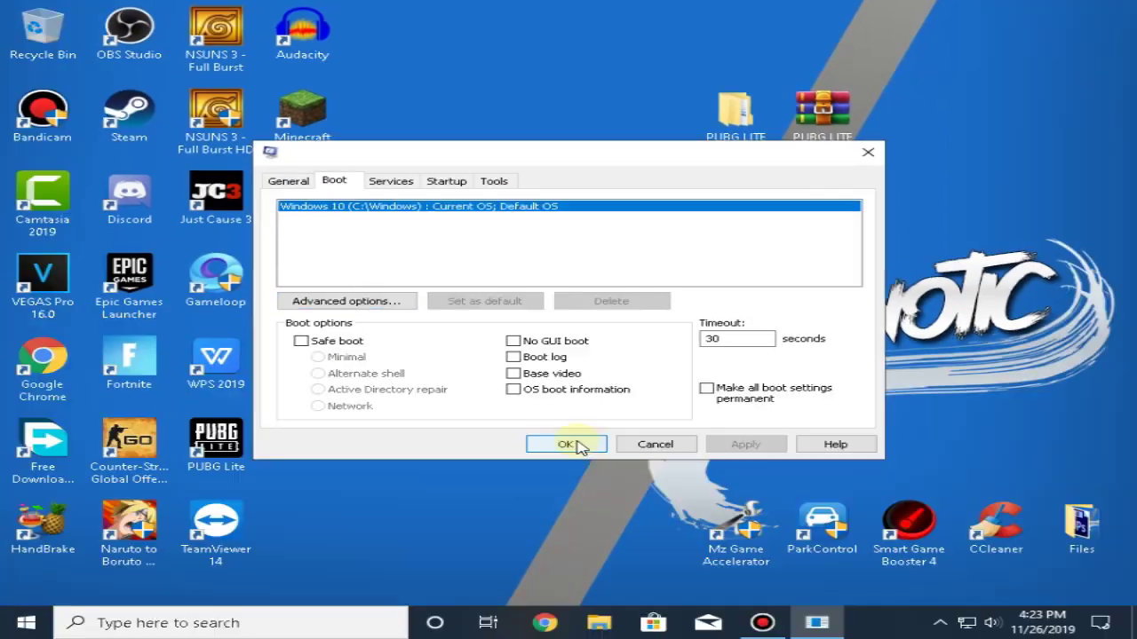
click(565, 507)
click(676, 345)
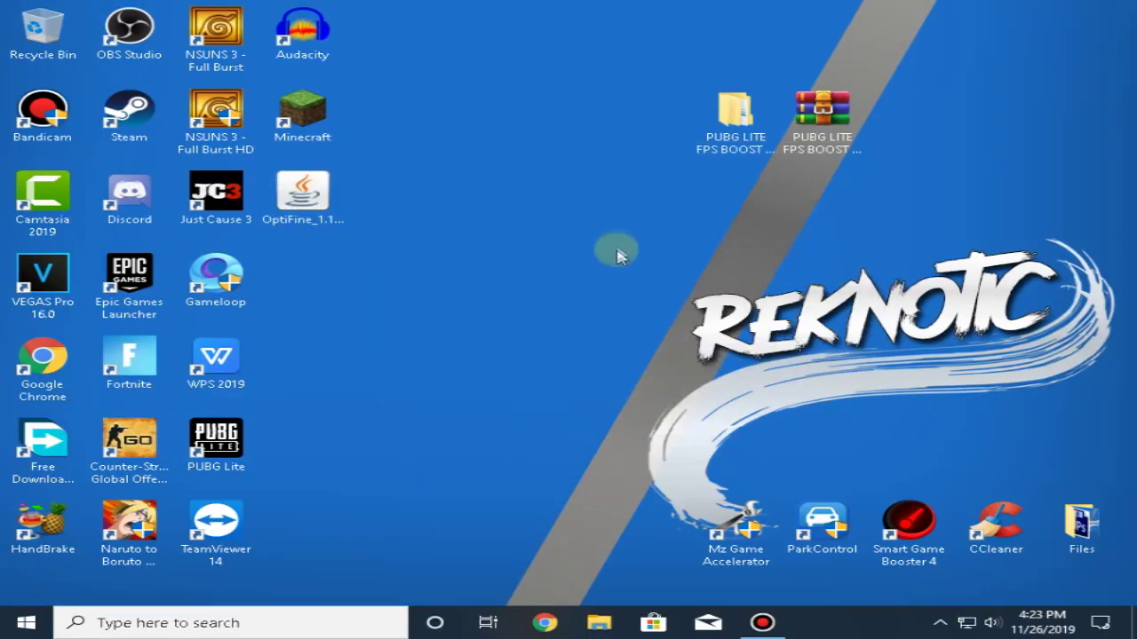
right_click(617, 246)
click(655, 296)
right_click(593, 236)
click(613, 279)
right_click(591, 254)
click(619, 301)
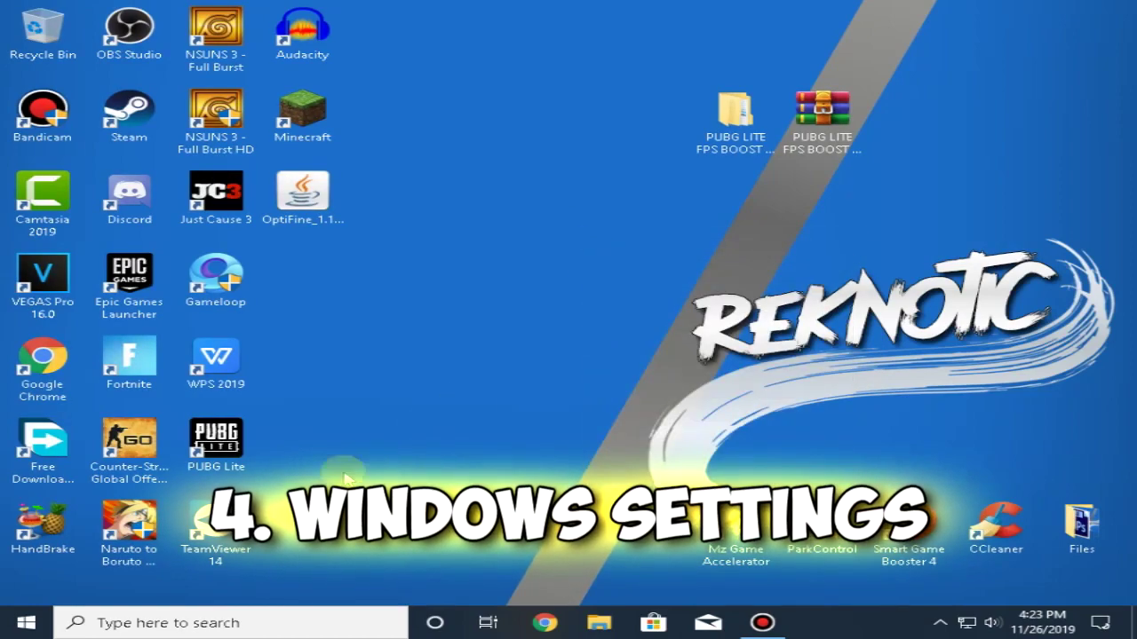
Step: Open the Background apps page of the Windows privacy settings to check whether apps may run in the background
click(36, 619)
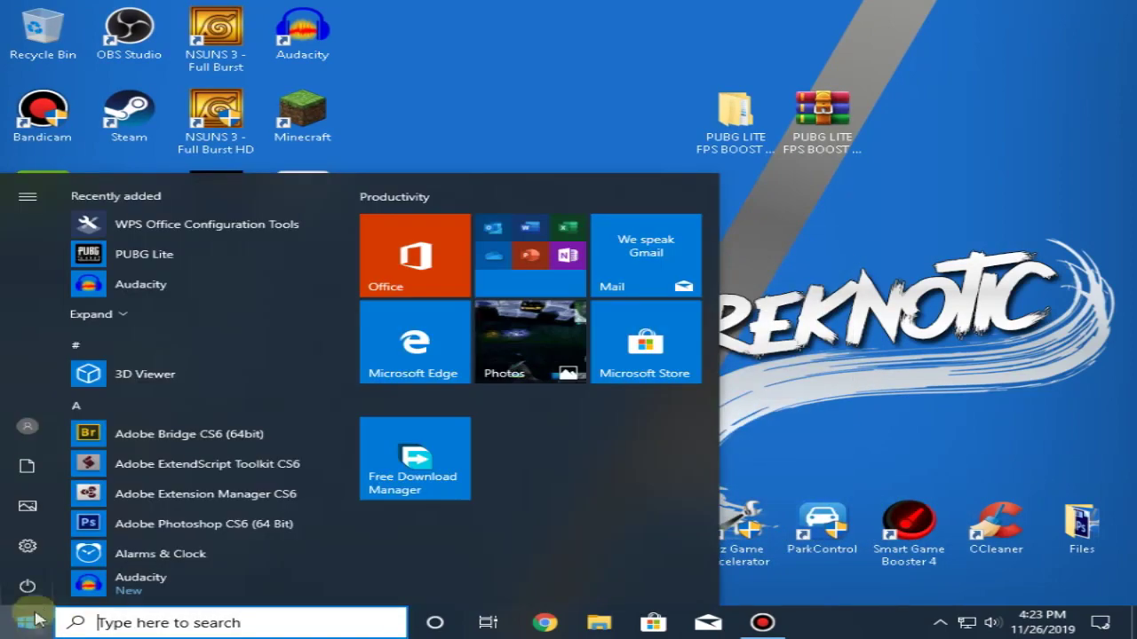
click(27, 548)
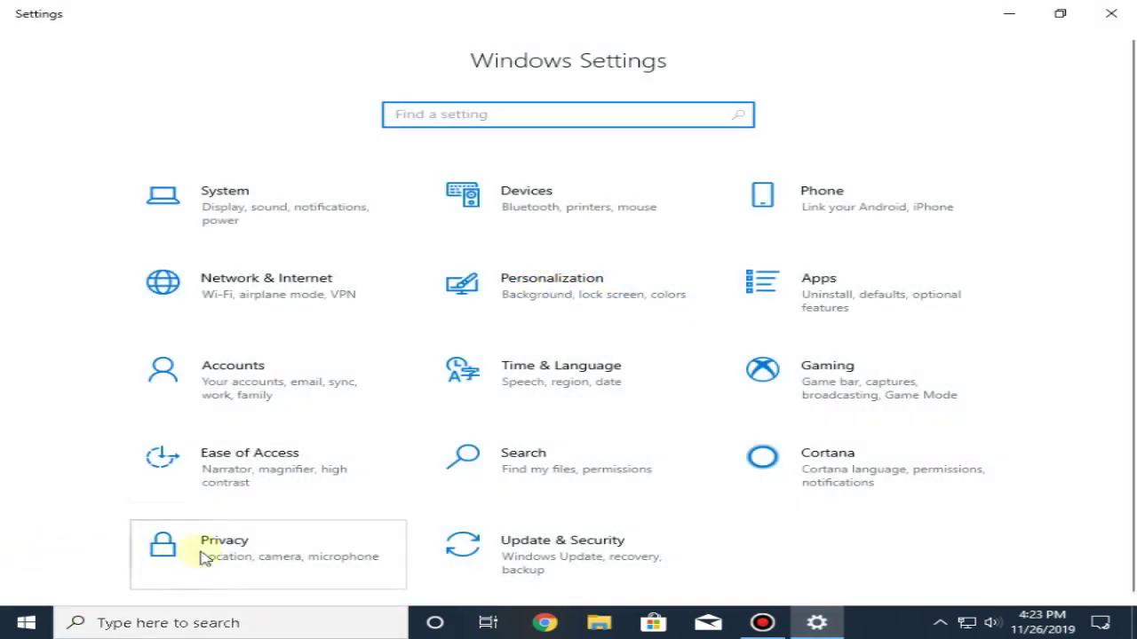
click(284, 557)
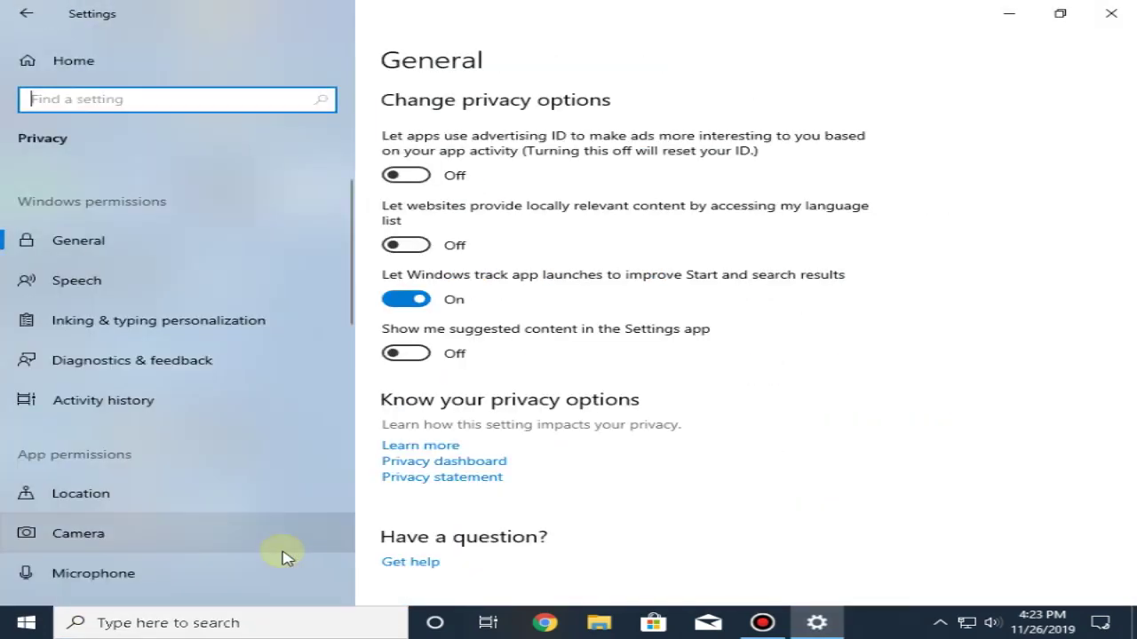
scroll(257, 515, down, 10)
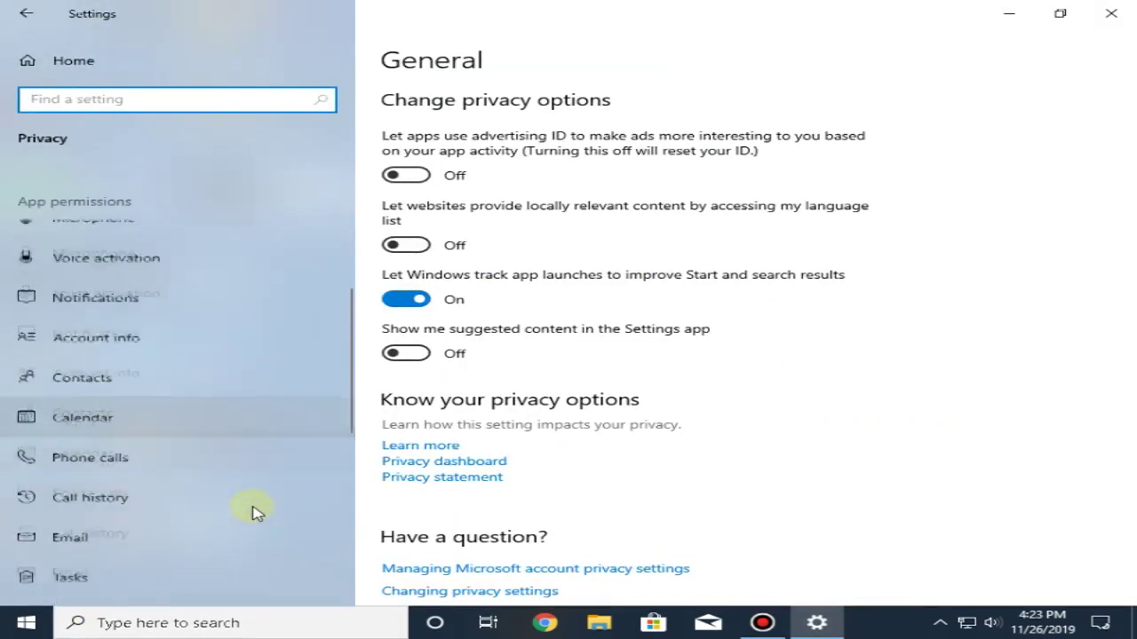
scroll(247, 510, down, 3)
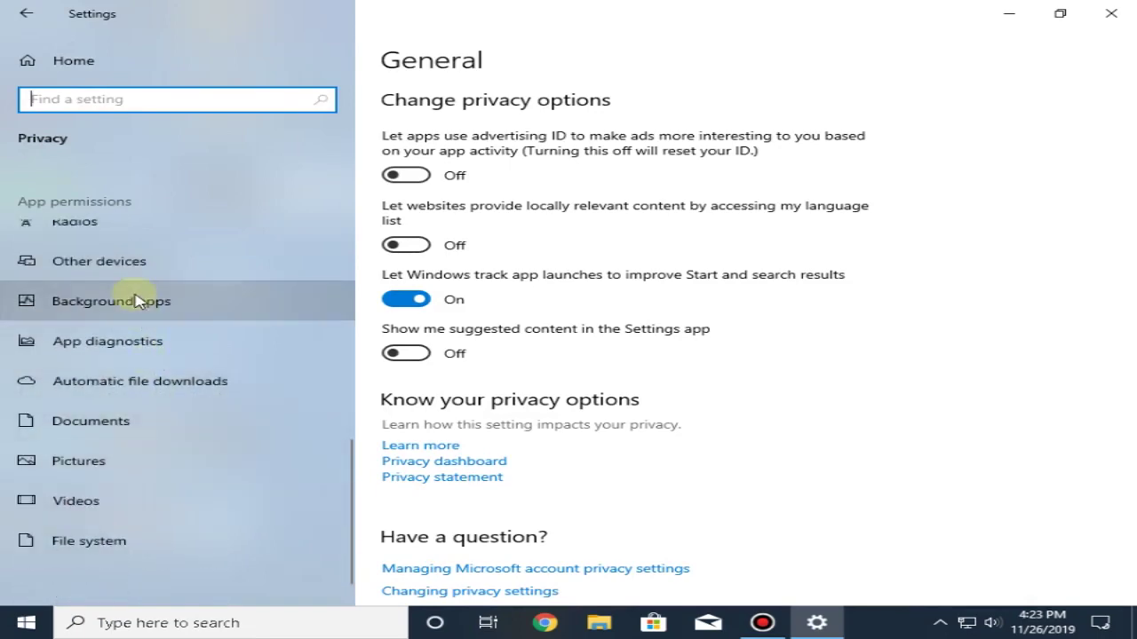
click(135, 301)
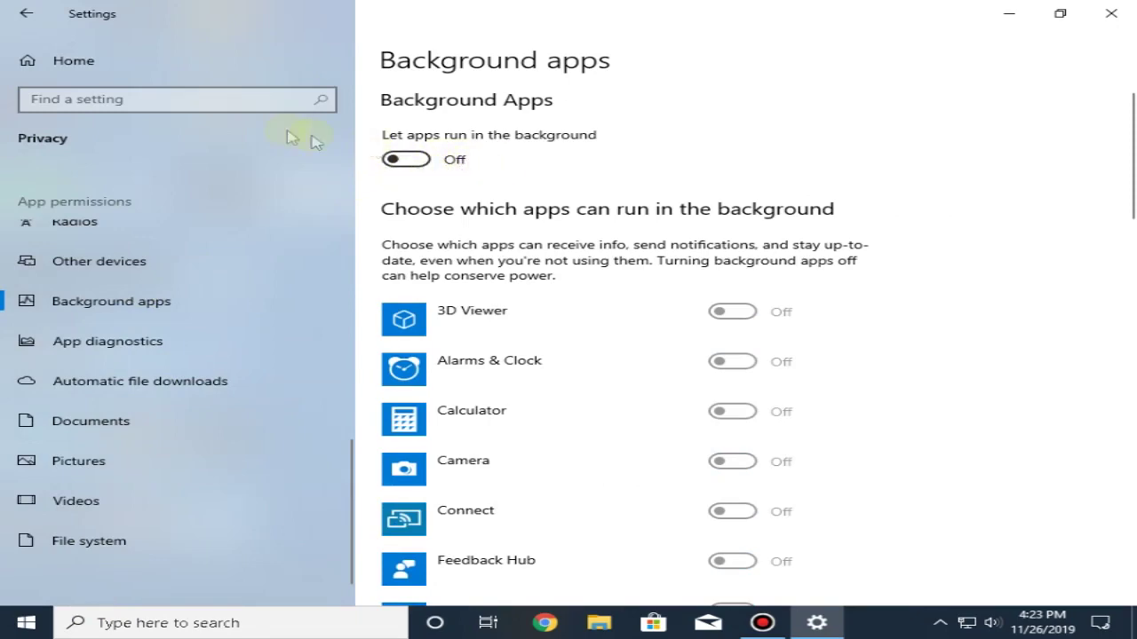
Step: Search Windows Settings for "notifi" and look through the Notifications & actions settings
click(27, 13)
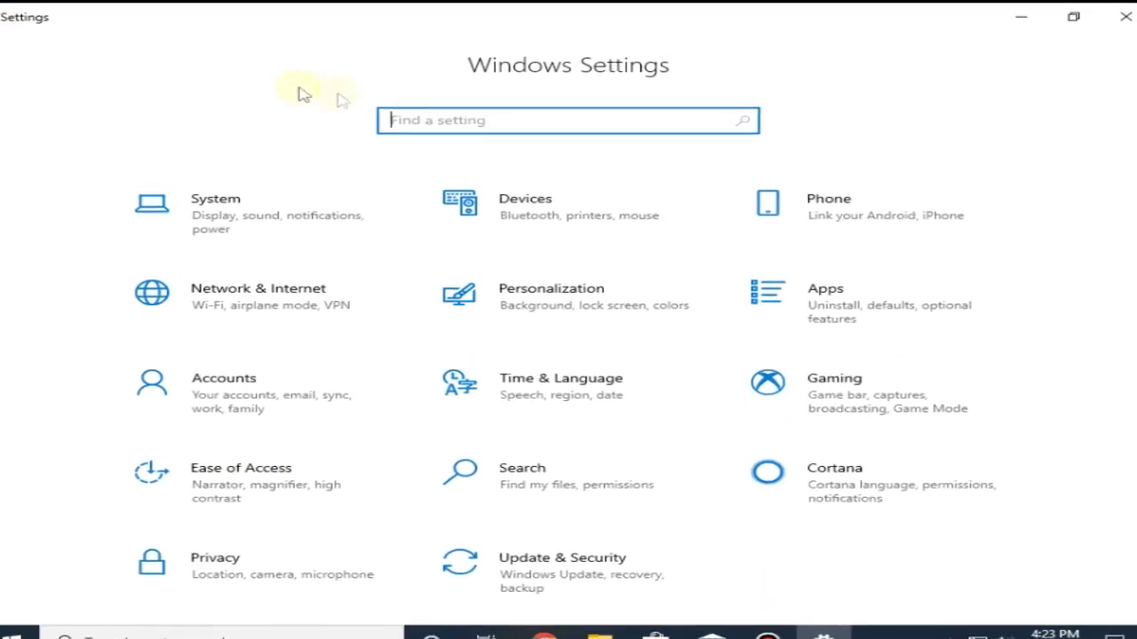
text(notifi)
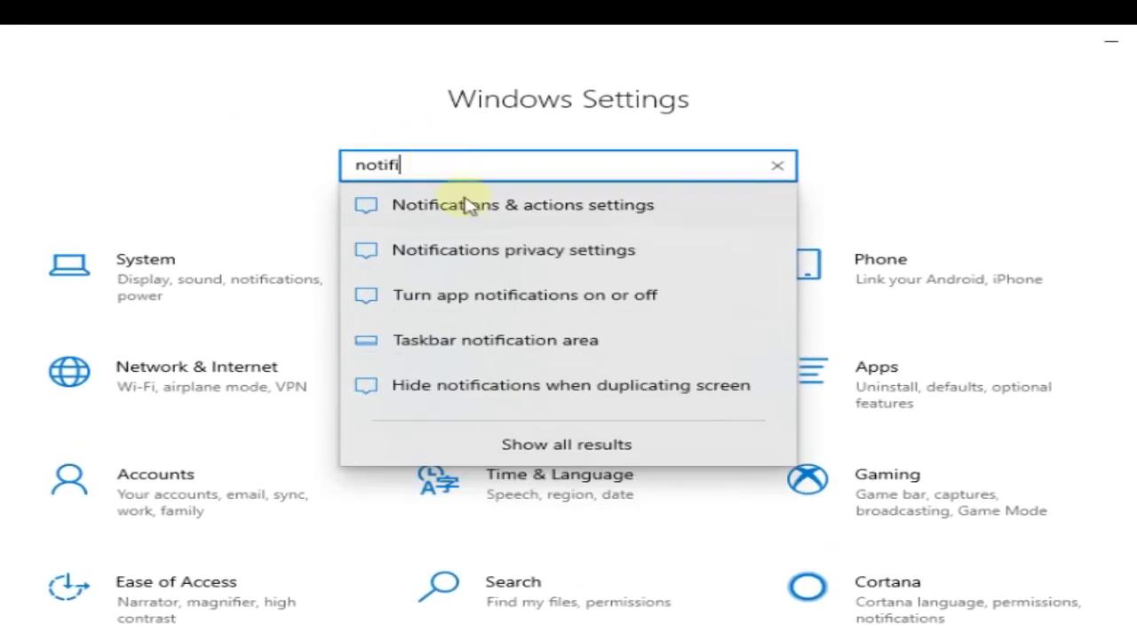
click(593, 210)
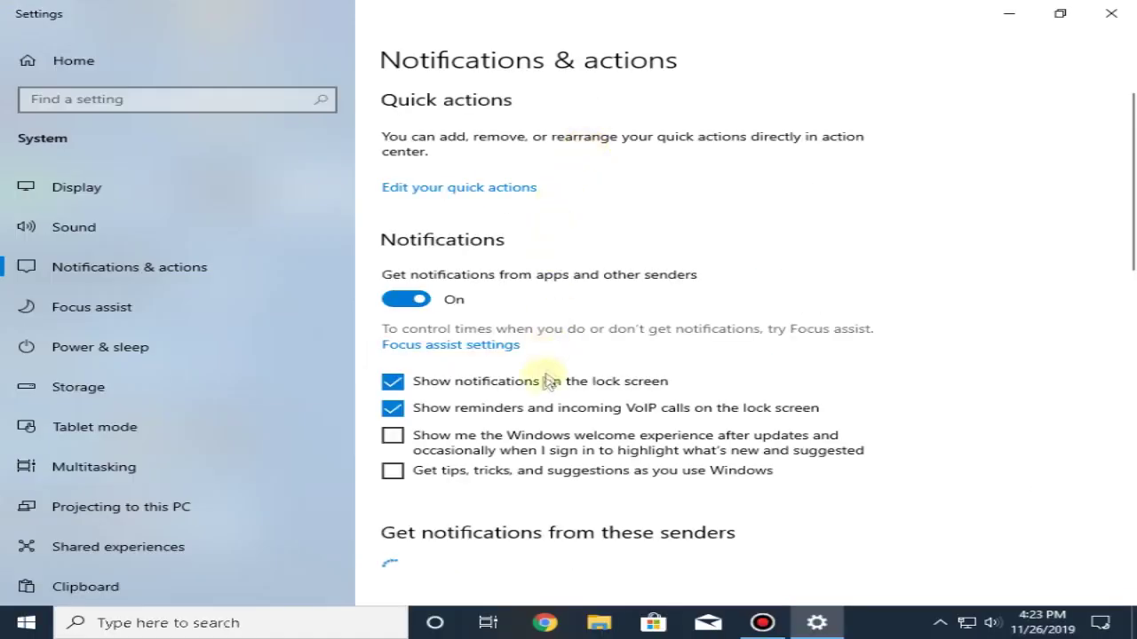
scroll(548, 381, down, 2)
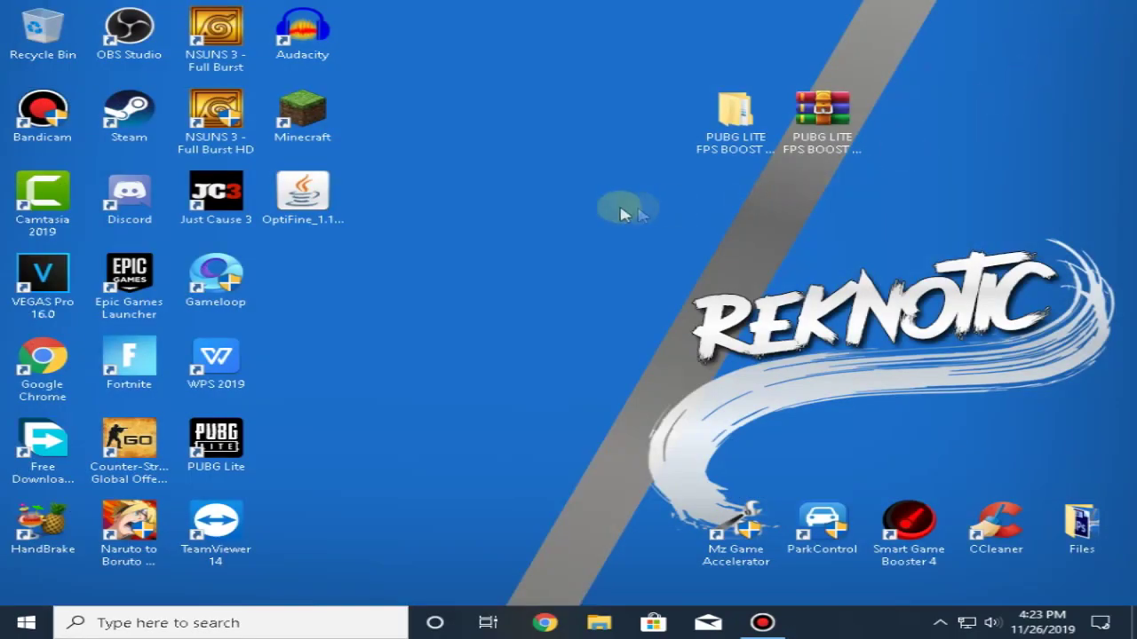
right_click(601, 181)
click(614, 221)
right_click(568, 185)
click(591, 215)
right_click(589, 213)
click(612, 246)
Step: Open the Launch Options text file from the pack's OPTIMIZATION > 2.Launch Options folder and select its first line of launch parameters
click(715, 146)
double_click(715, 147)
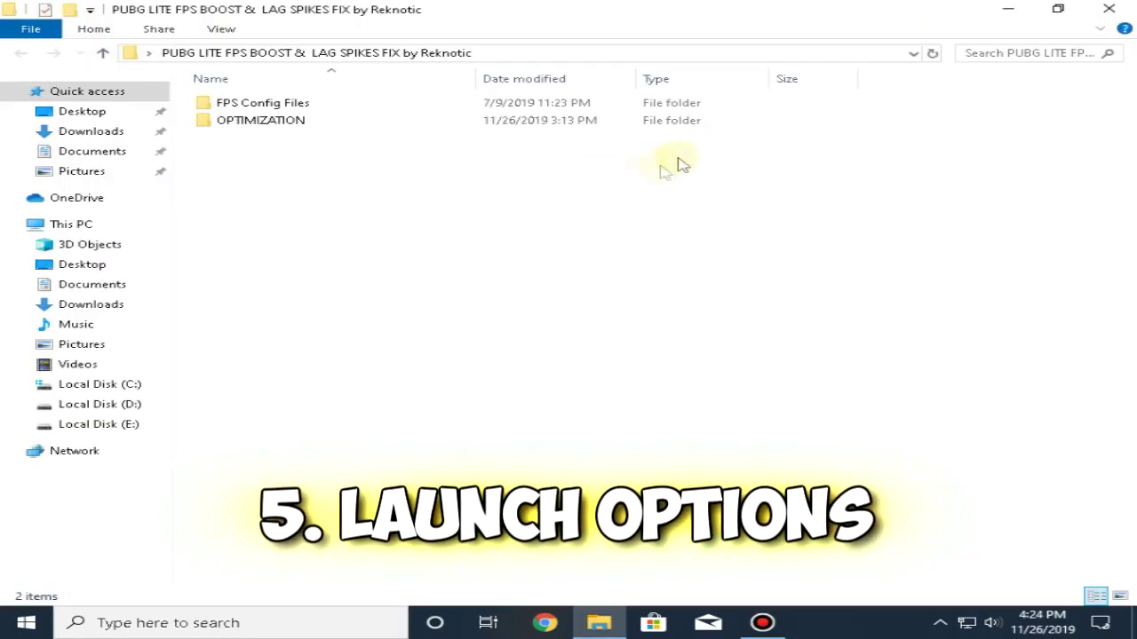
double_click(288, 122)
double_click(366, 122)
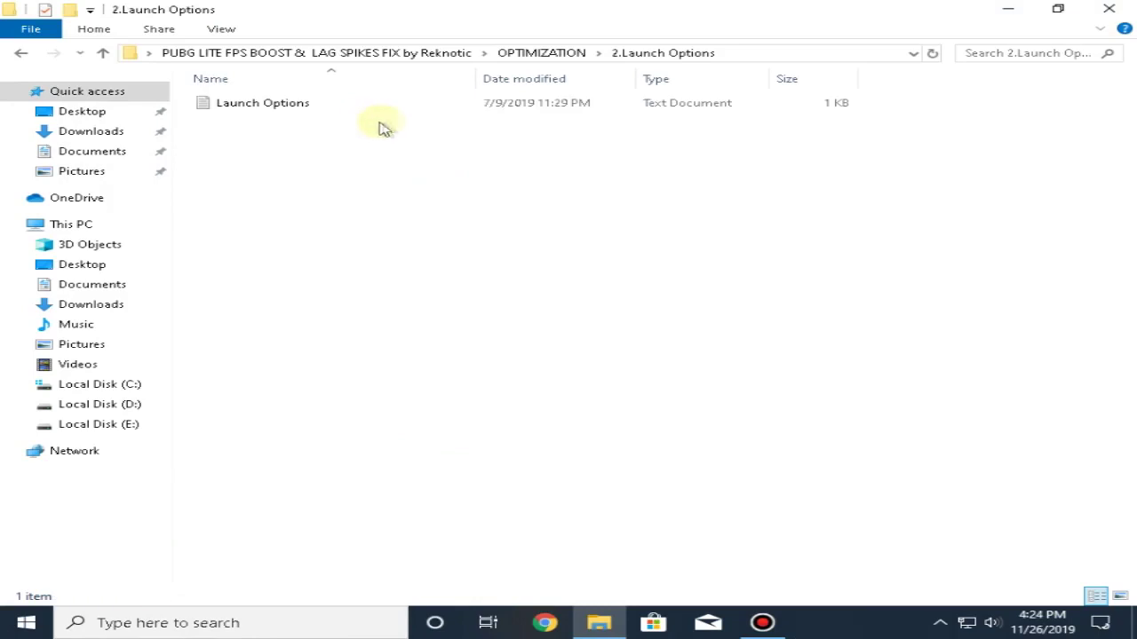
double_click(271, 105)
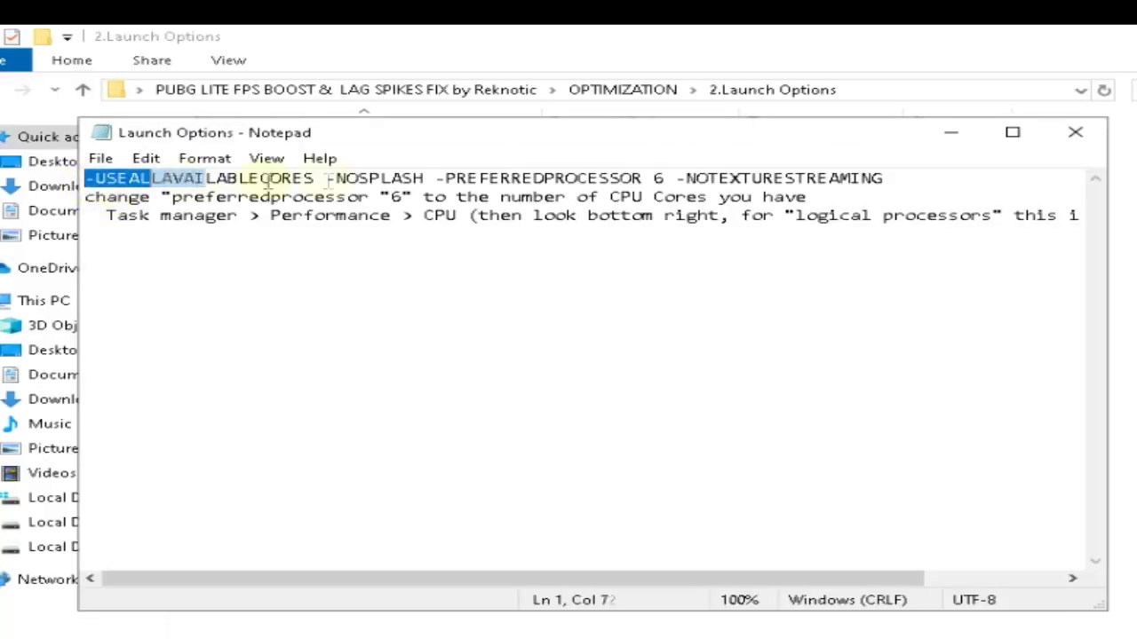
drag(266, 180, 769, 180)
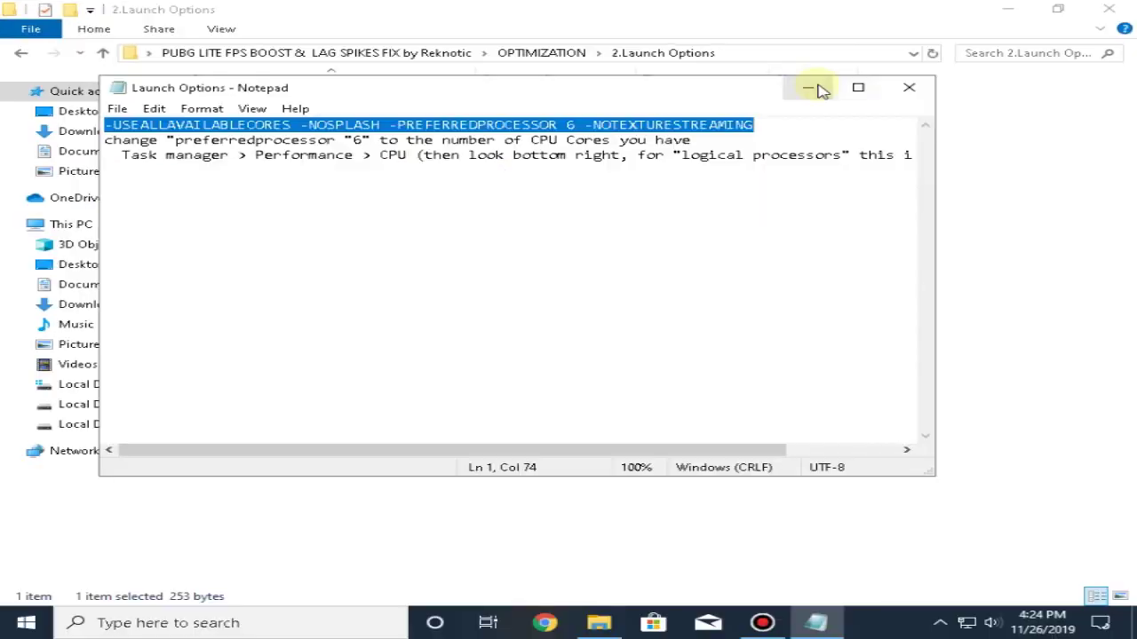
Step: Open the PUBG Lite shortcut's file location and go to the Client > ShadowTrackerExtra > Binaries > Win64 folder
click(950, 131)
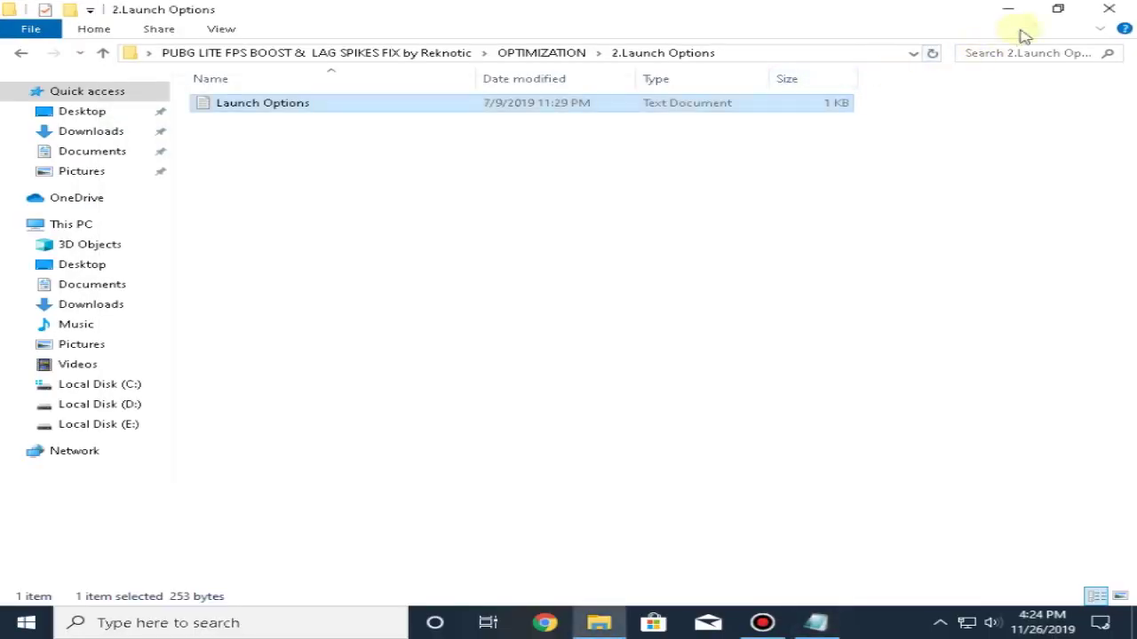
click(1126, 9)
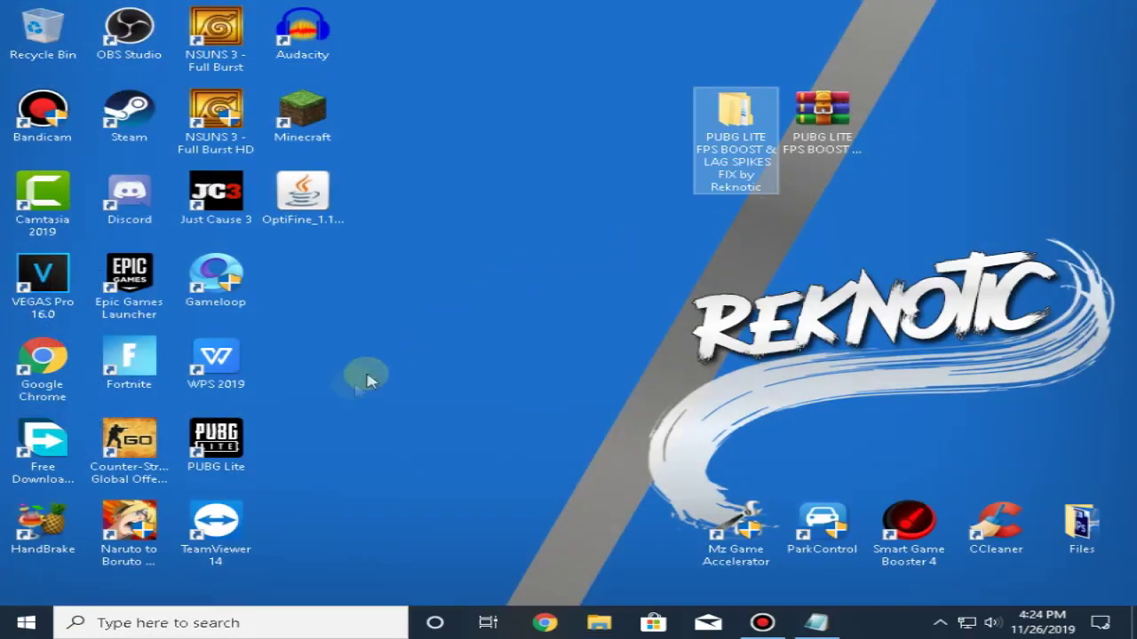
right_click(229, 457)
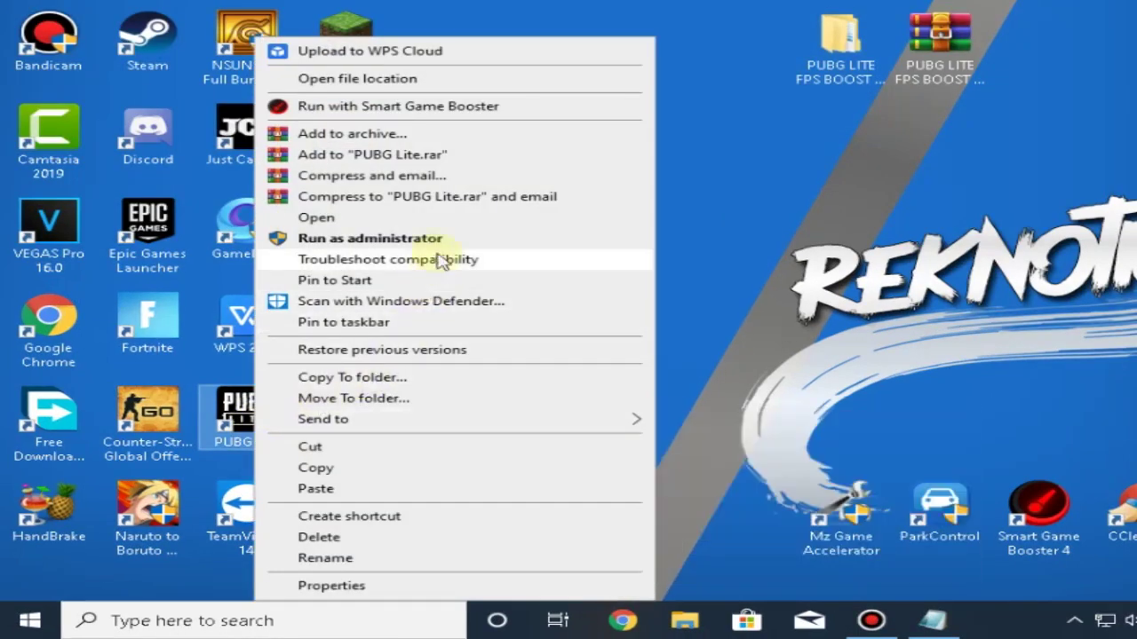
click(382, 78)
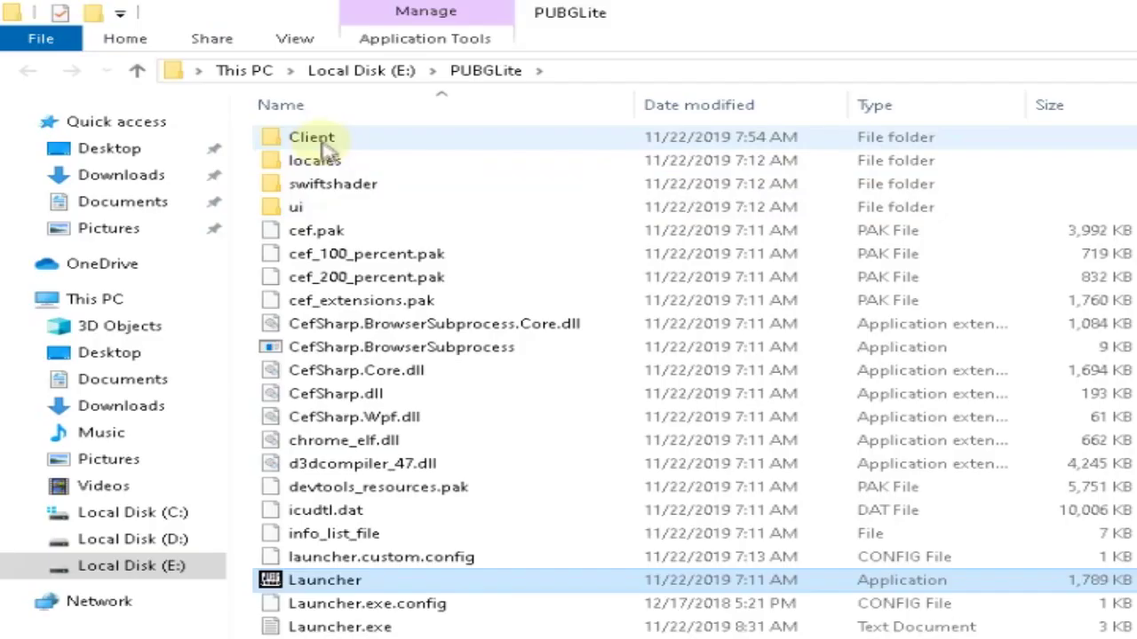
double_click(237, 104)
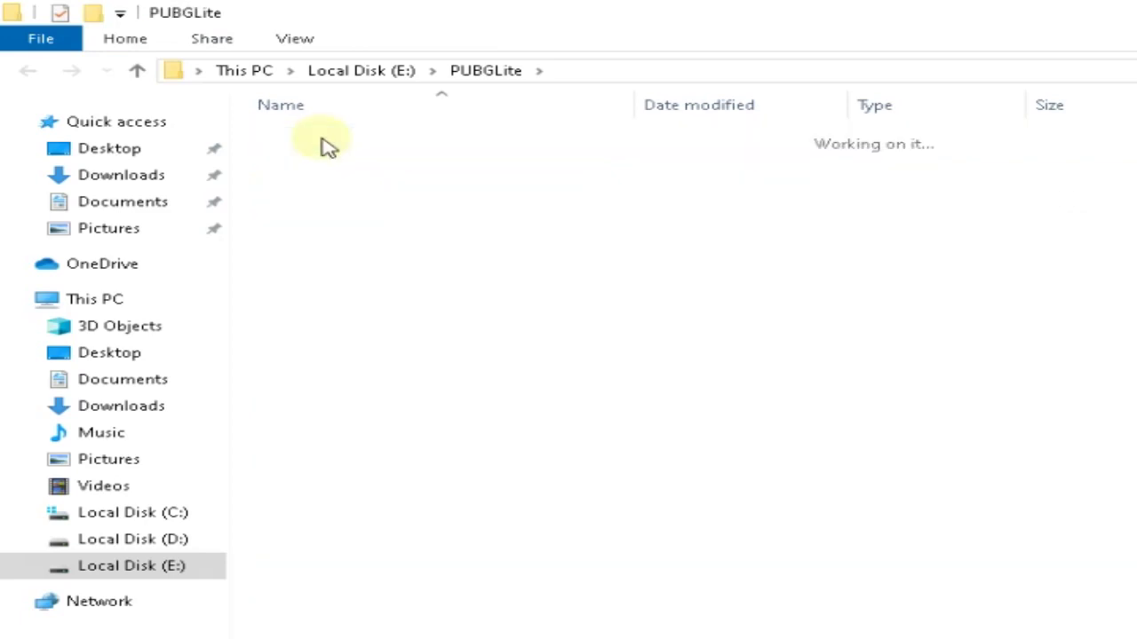
double_click(459, 166)
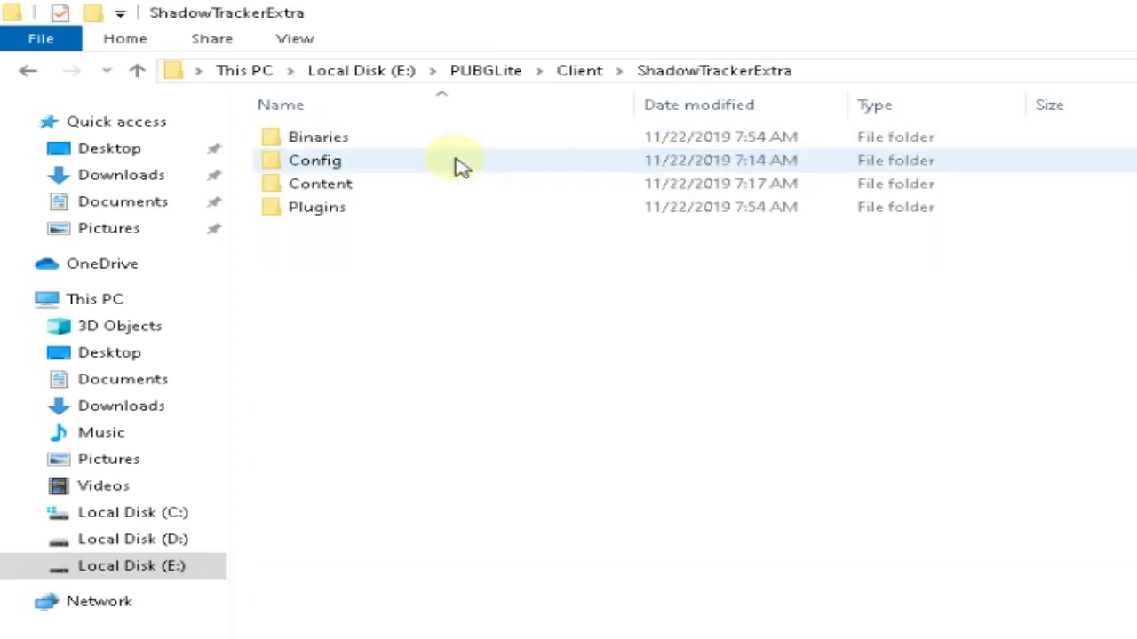
double_click(362, 150)
double_click(392, 167)
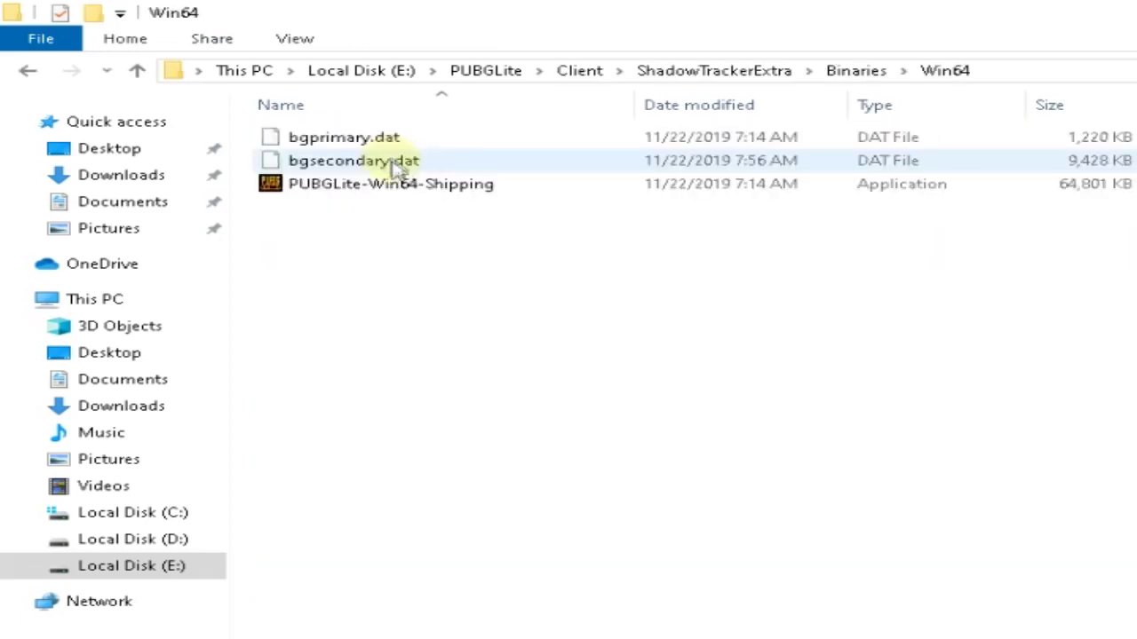
Step: Create a desktop shortcut to the PUBGLite-Win64-Shipping application and close the Win64 folder
right_click(463, 194)
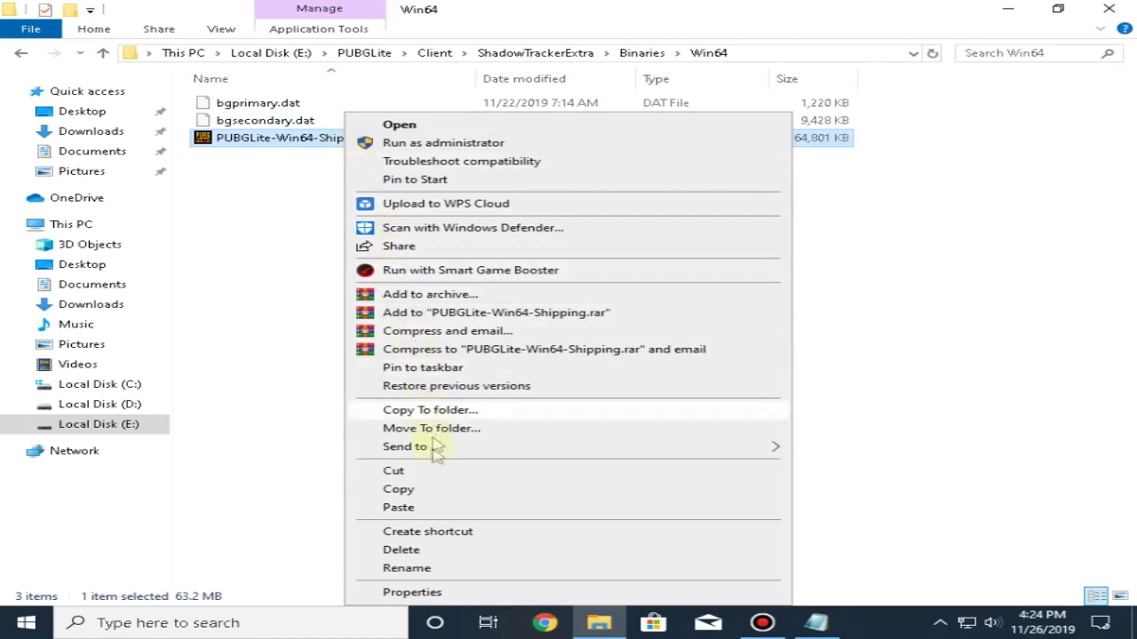
mouse_move(495, 454)
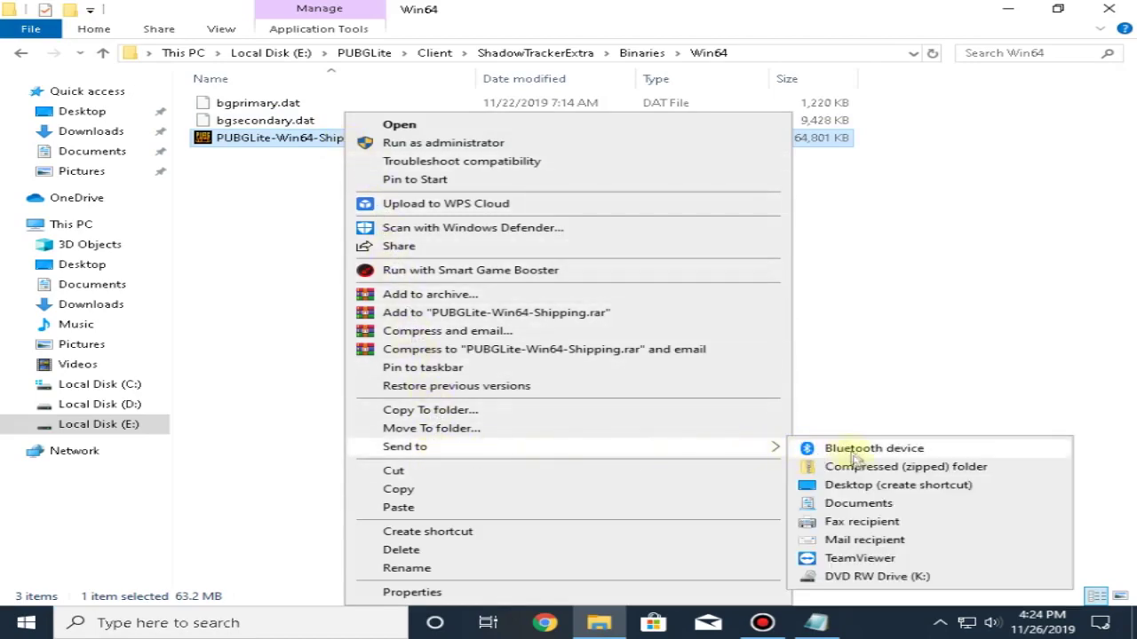
click(869, 485)
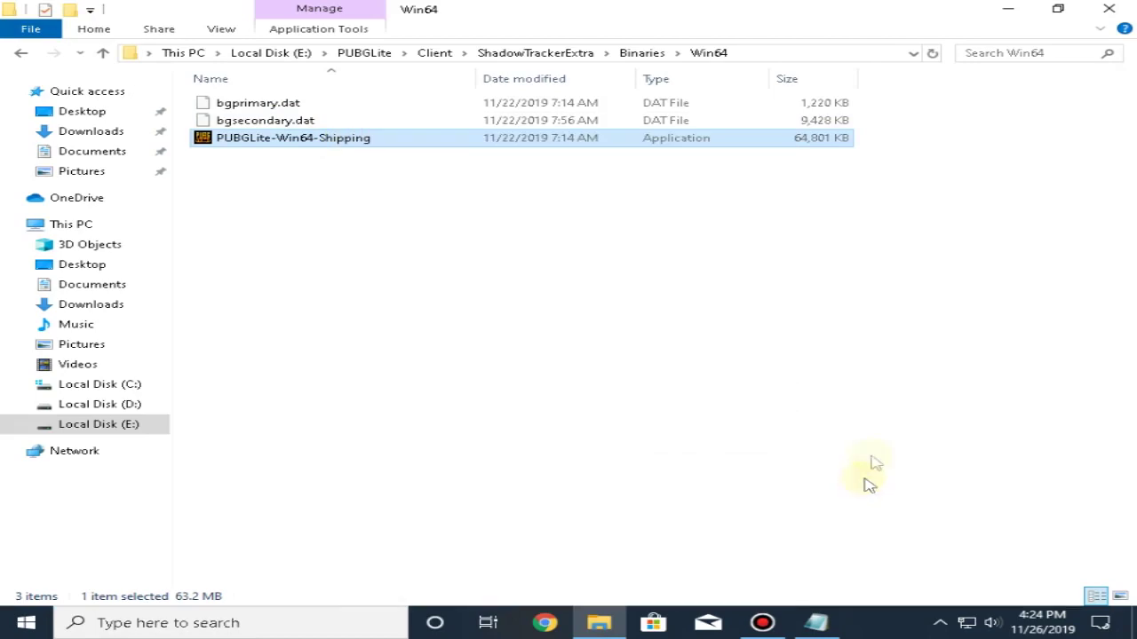
click(1109, 10)
Step: Open the properties of the new PUBGLite-Win64-Shipping desktop shortcut and place the cursor at the end of its target path
right_click(316, 289)
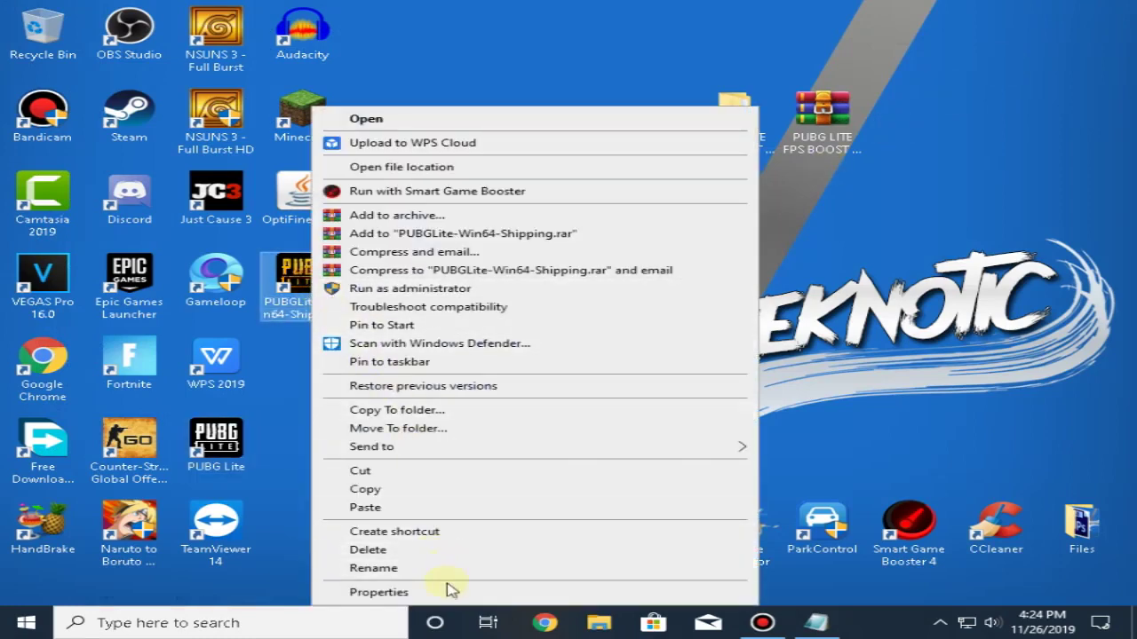
click(449, 592)
drag(511, 175, 577, 31)
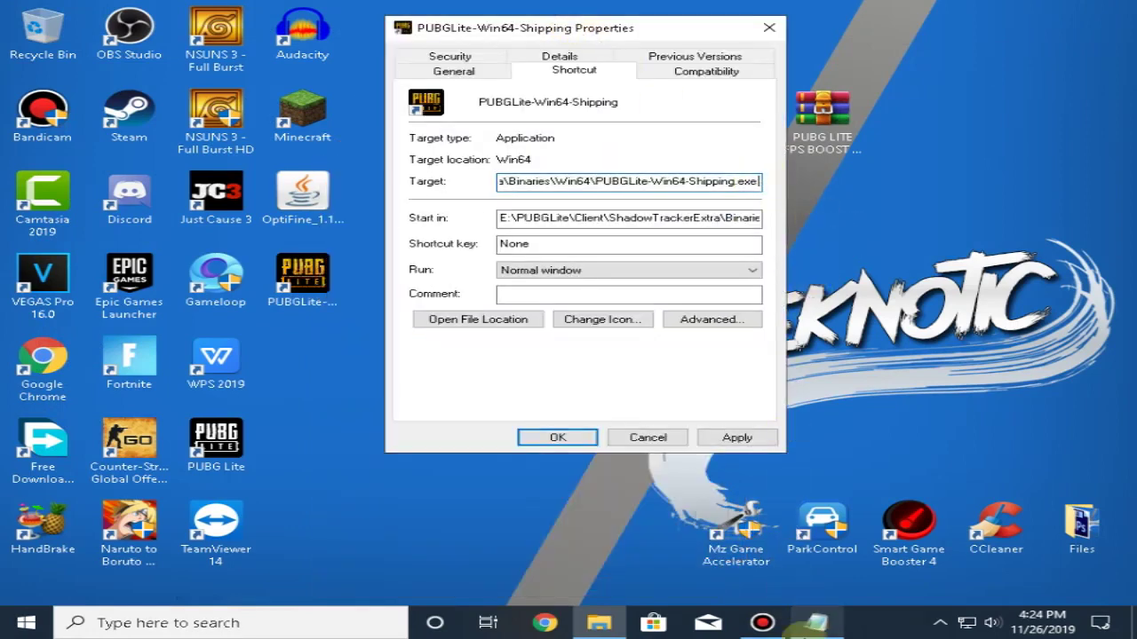
Step: Check the CPU's logical processor count in Task Manager and set the -PREFERREDPROCESSOR value to 4 in the Launch Options text
click(815, 622)
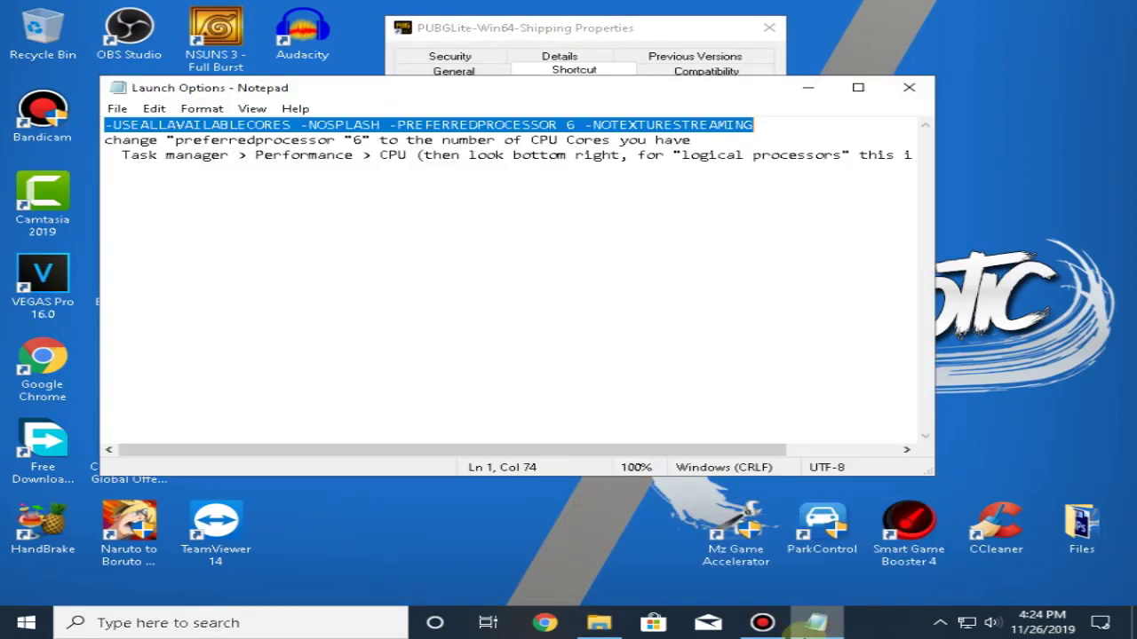
click(568, 126)
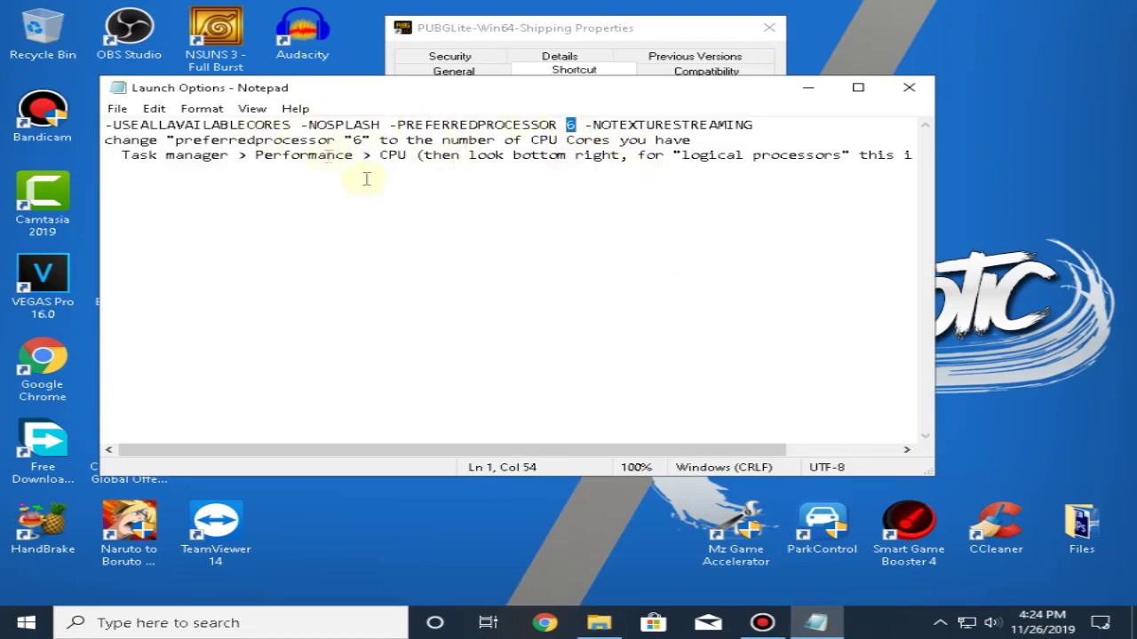
right_click(917, 624)
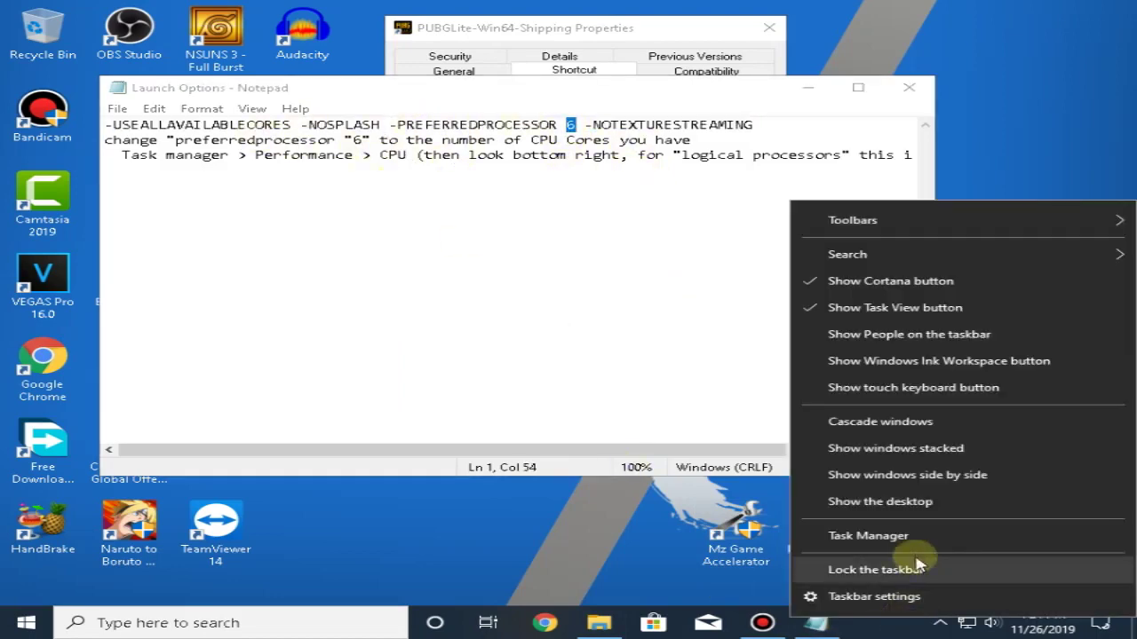
click(921, 541)
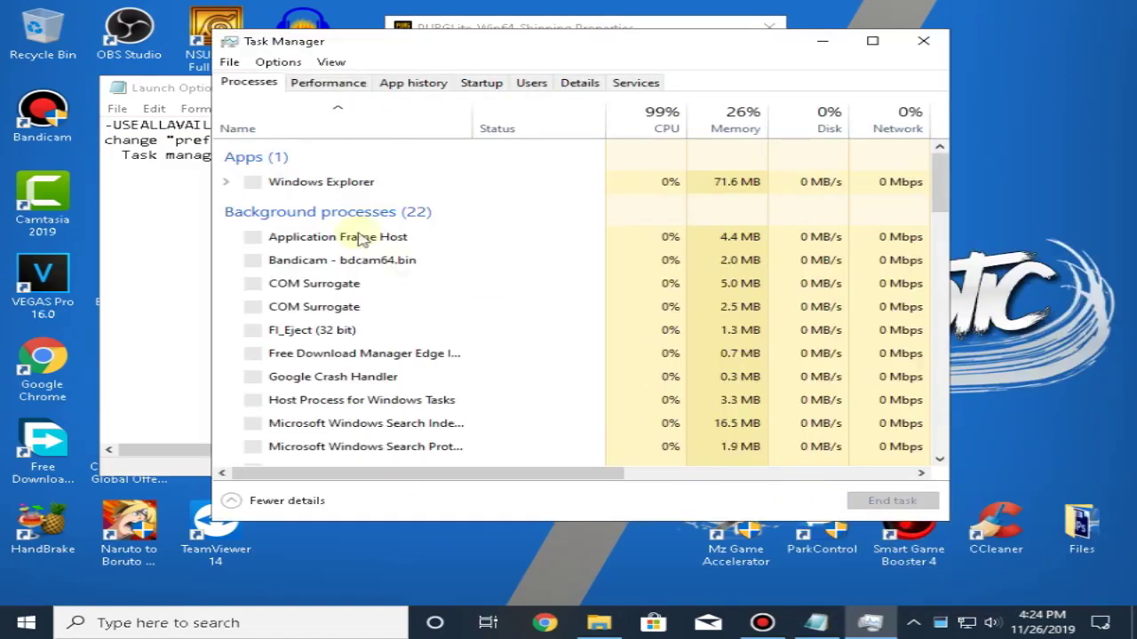
click(318, 85)
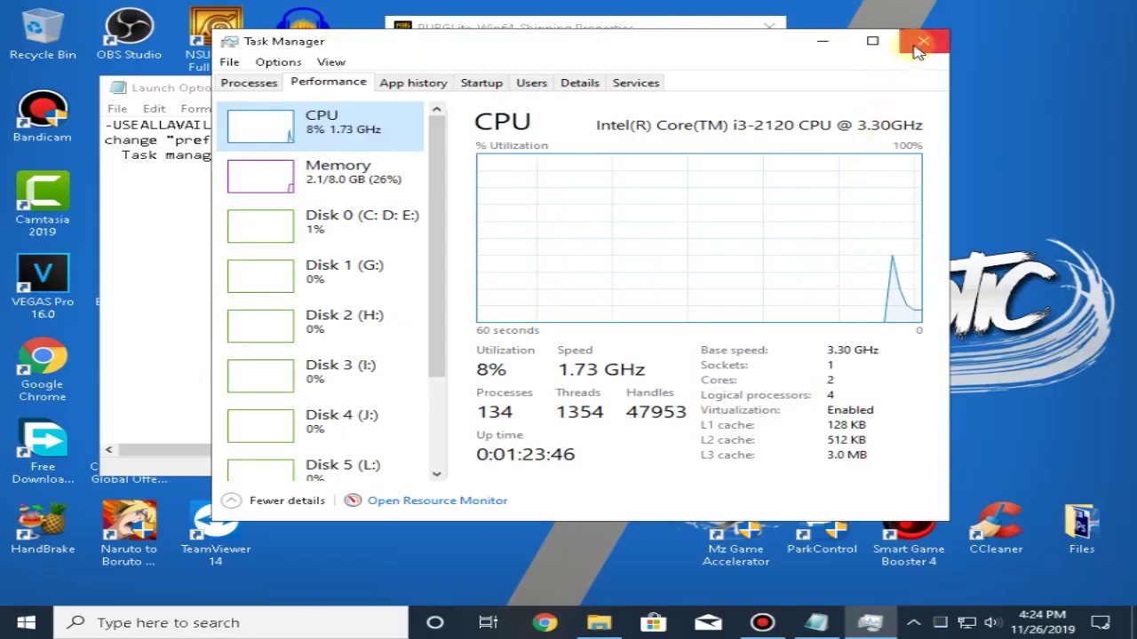
click(923, 42)
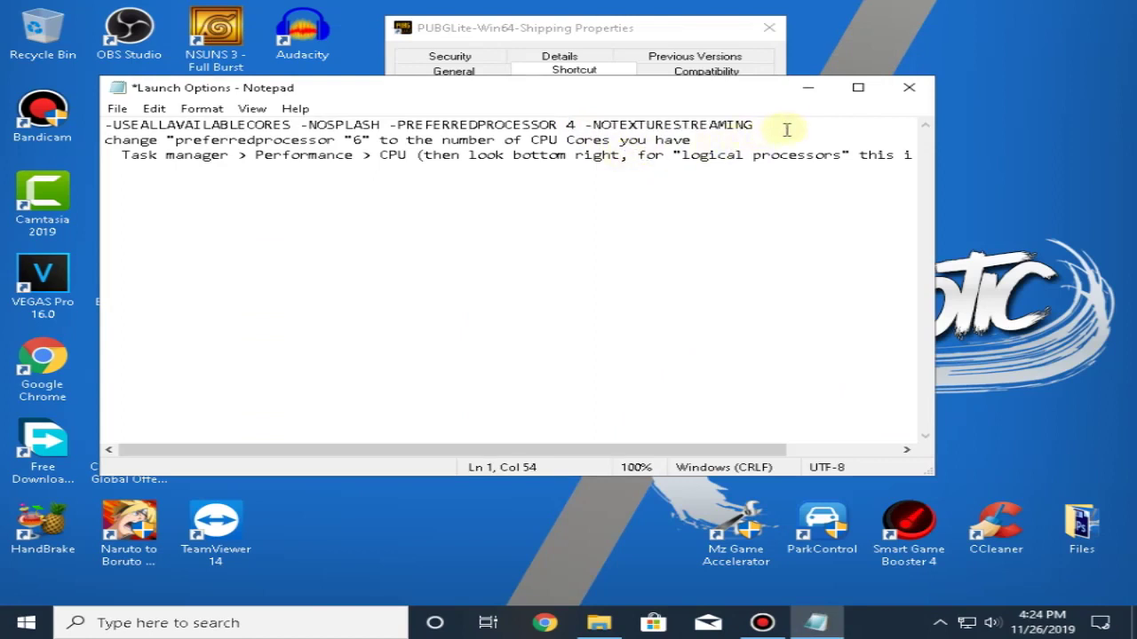
Step: Copy the edited launch parameter line and close the Launch Options file without saving
right_click(132, 119)
click(183, 172)
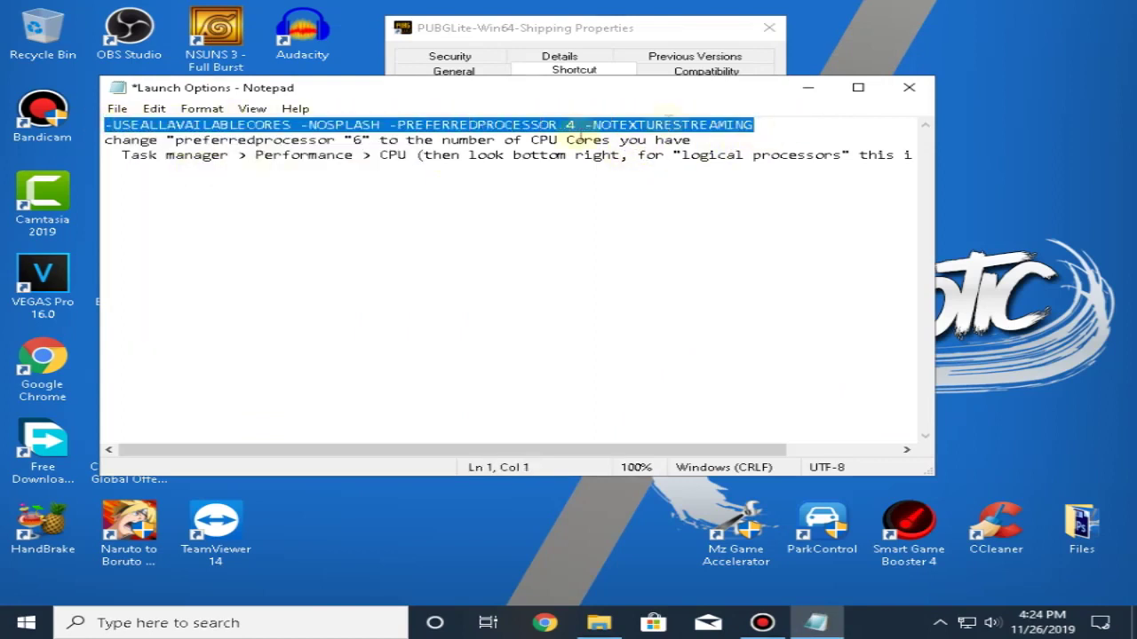
click(910, 87)
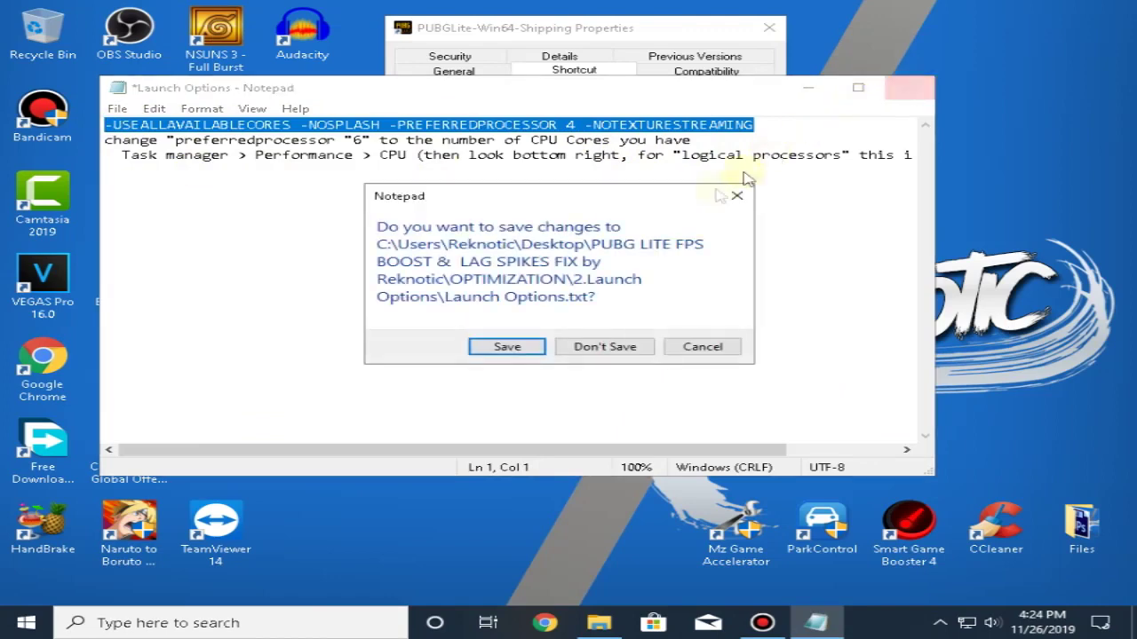
click(606, 348)
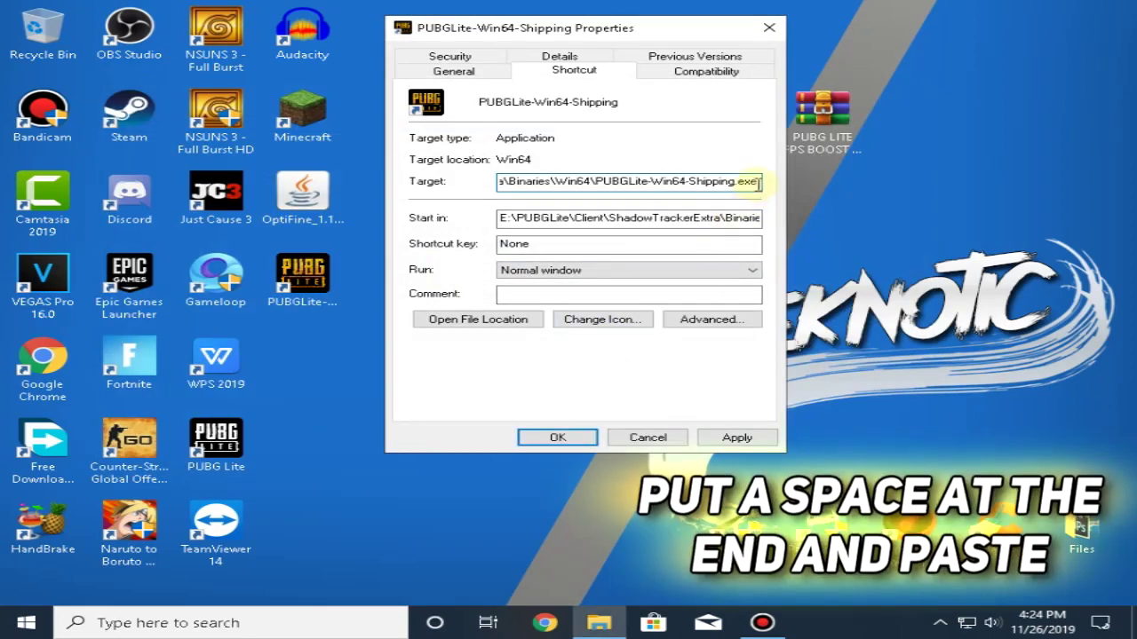
Step: Add a space and the copied launch parameters after the .exe path in the shortcut's target, and apply the change
right_click(756, 183)
click(805, 255)
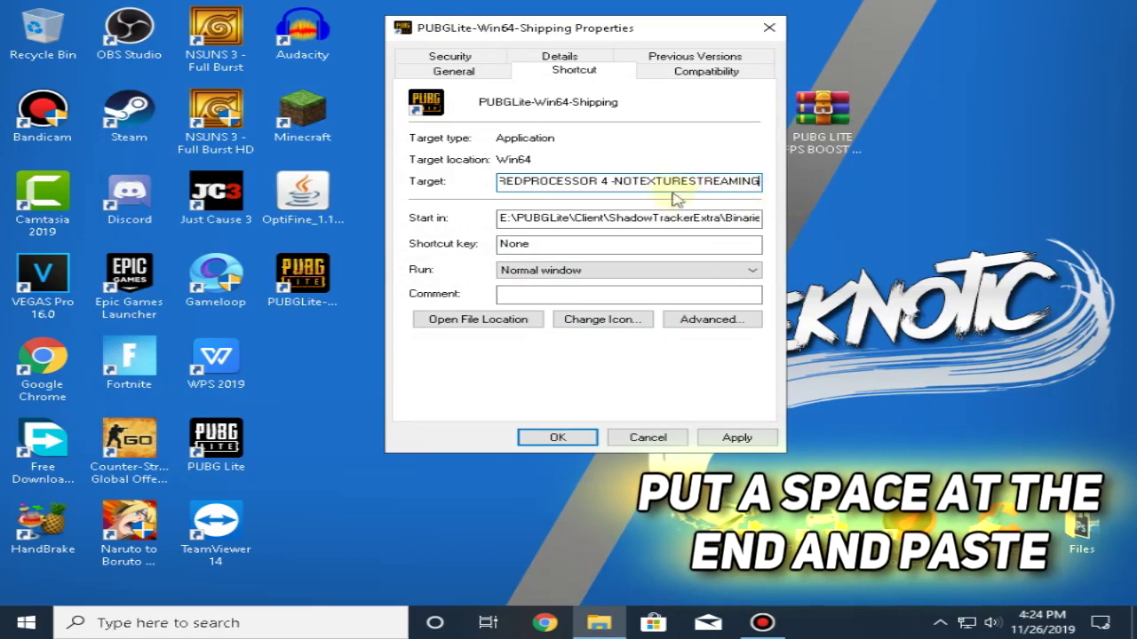
click(729, 437)
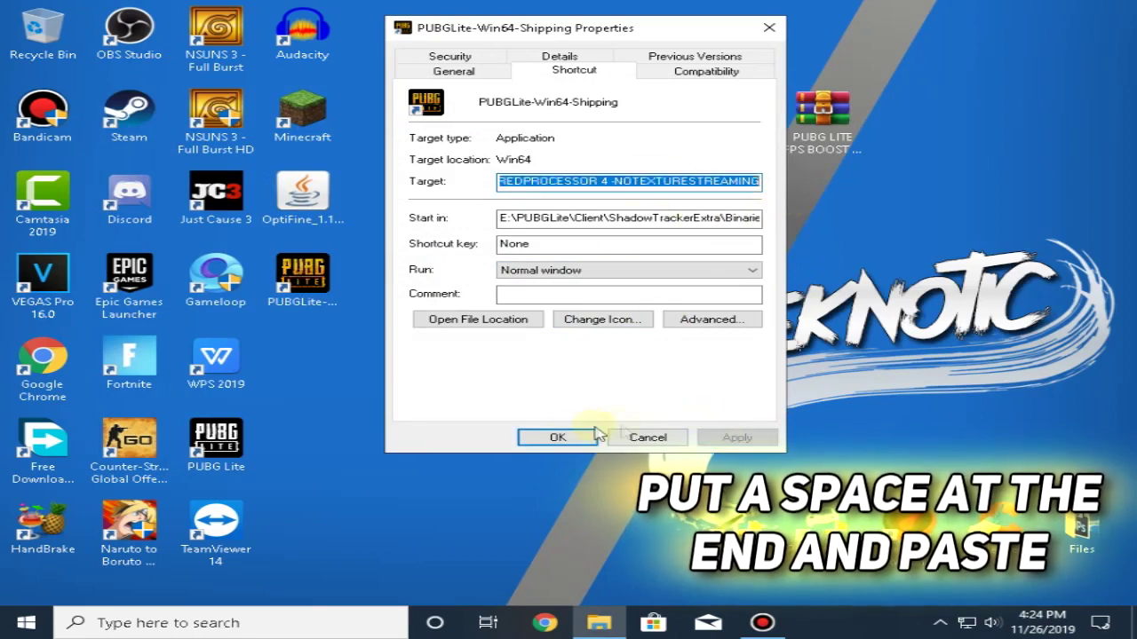
click(559, 437)
right_click(498, 223)
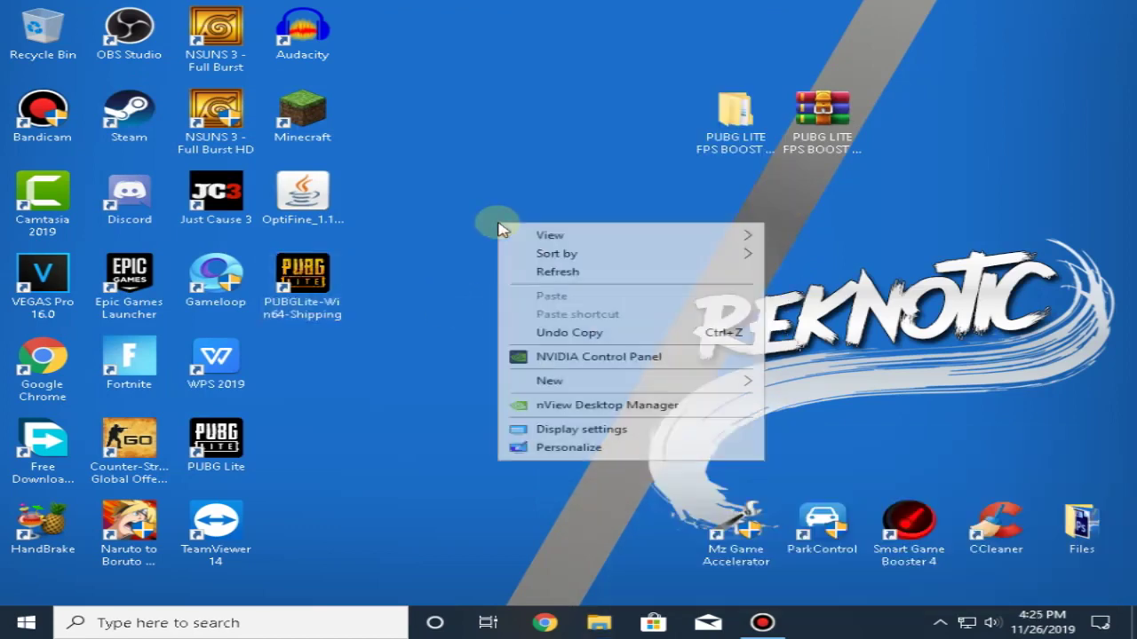
click(531, 272)
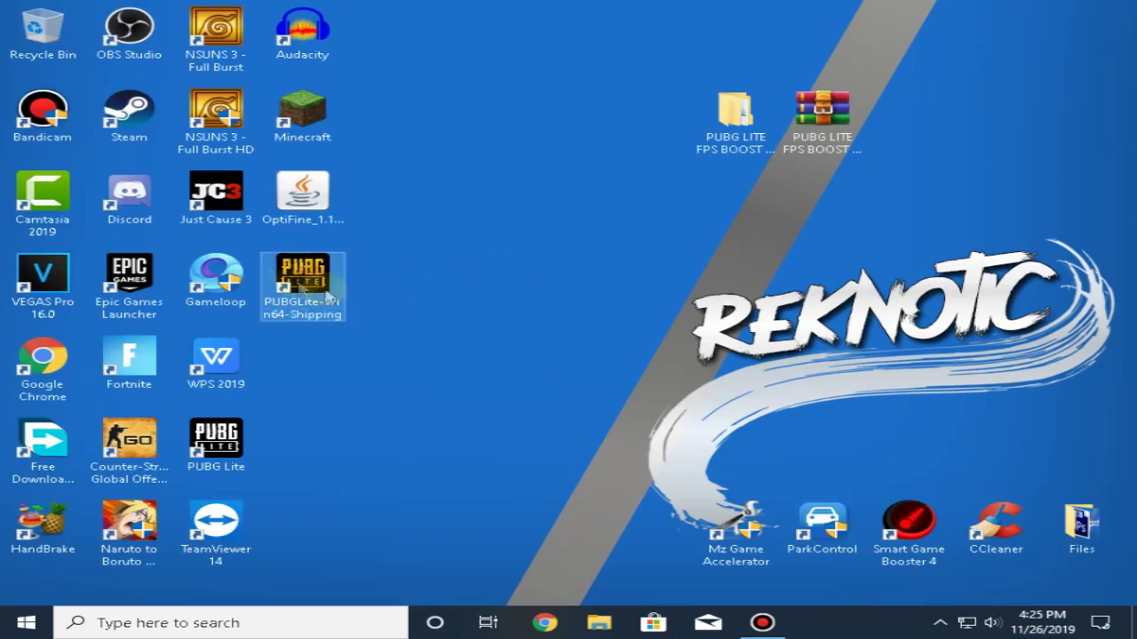
right_click(508, 234)
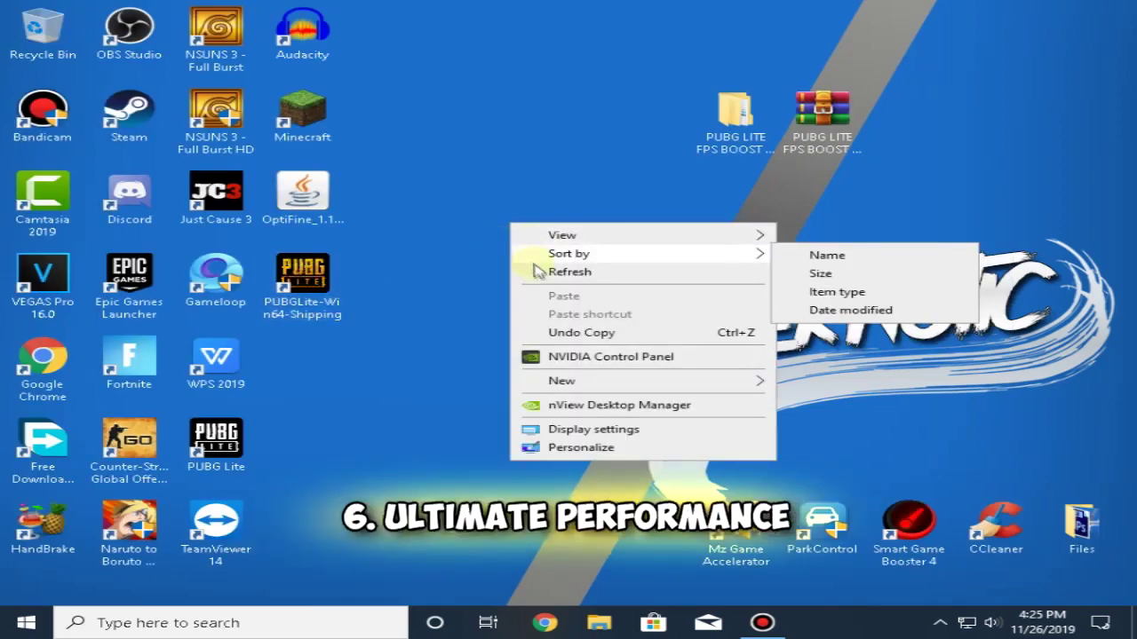
click(536, 268)
right_click(527, 226)
click(535, 271)
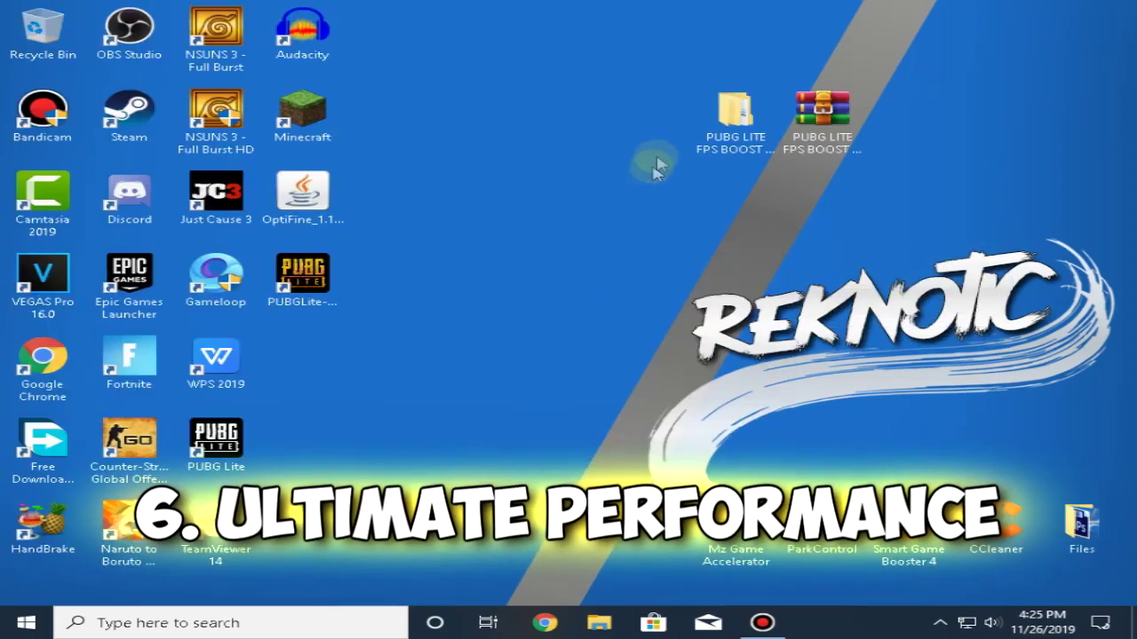
Step: Copy the powercfg command from the Ultimate Performance text file in the pack's OPTIMIZATION folder, then close the file and folder
double_click(720, 117)
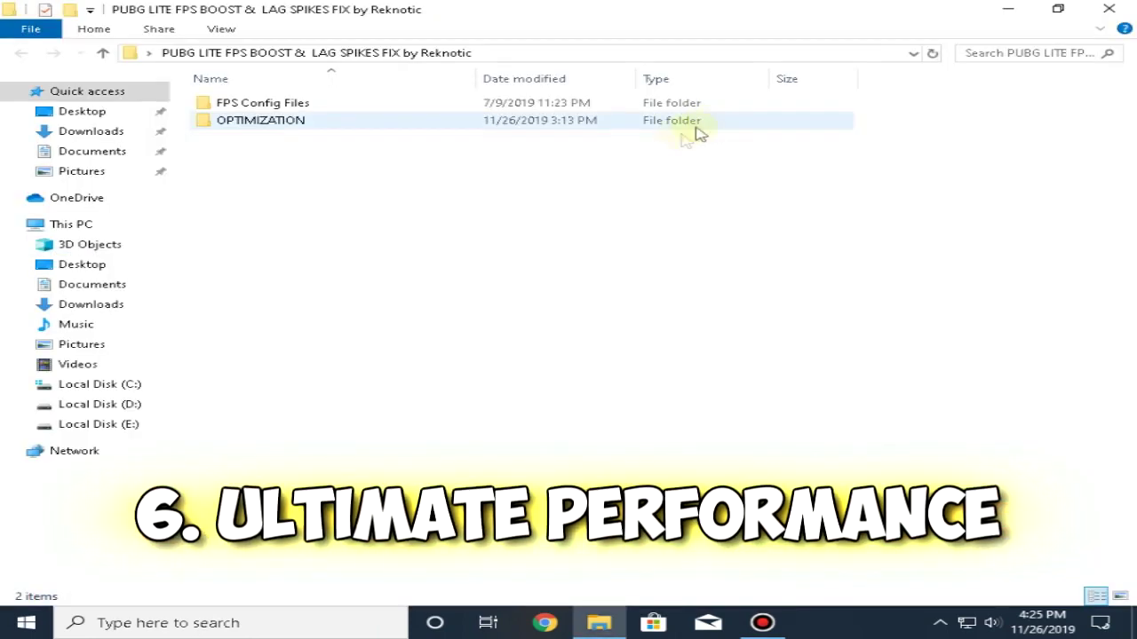
double_click(256, 121)
click(277, 157)
double_click(342, 161)
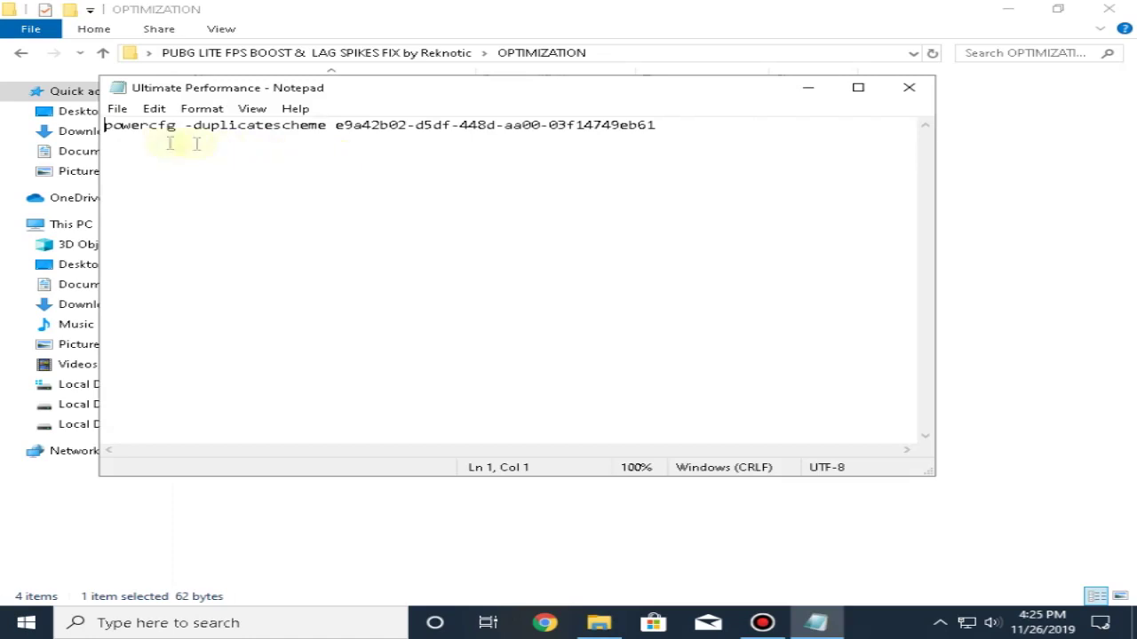
drag(106, 129, 607, 129)
right_click(609, 140)
click(629, 182)
click(906, 89)
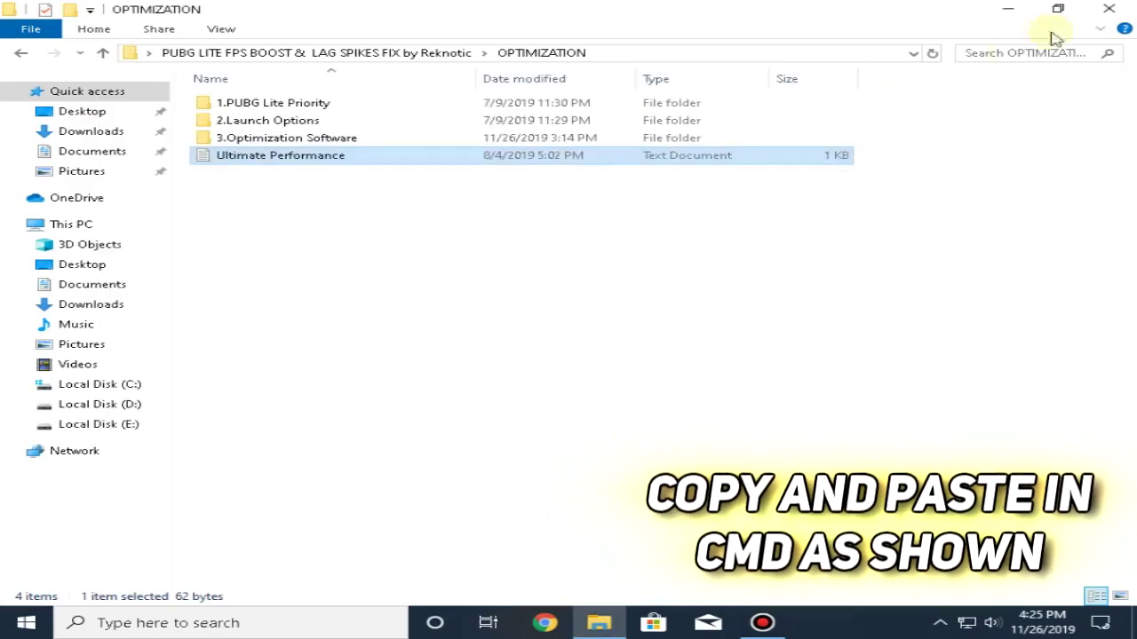
click(1109, 9)
Step: Run powercfg -duplicatescheme e9a42b02-d5df-448d-aa00-03f14749eb61 in Command Prompt as administrator and close it
click(344, 613)
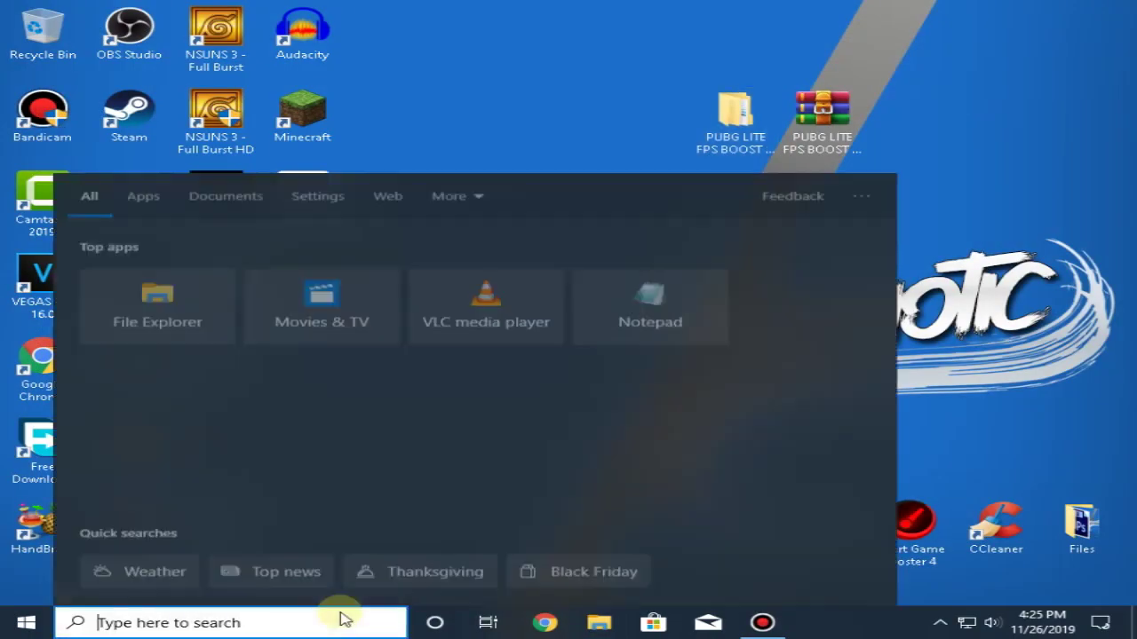
text(cmd)
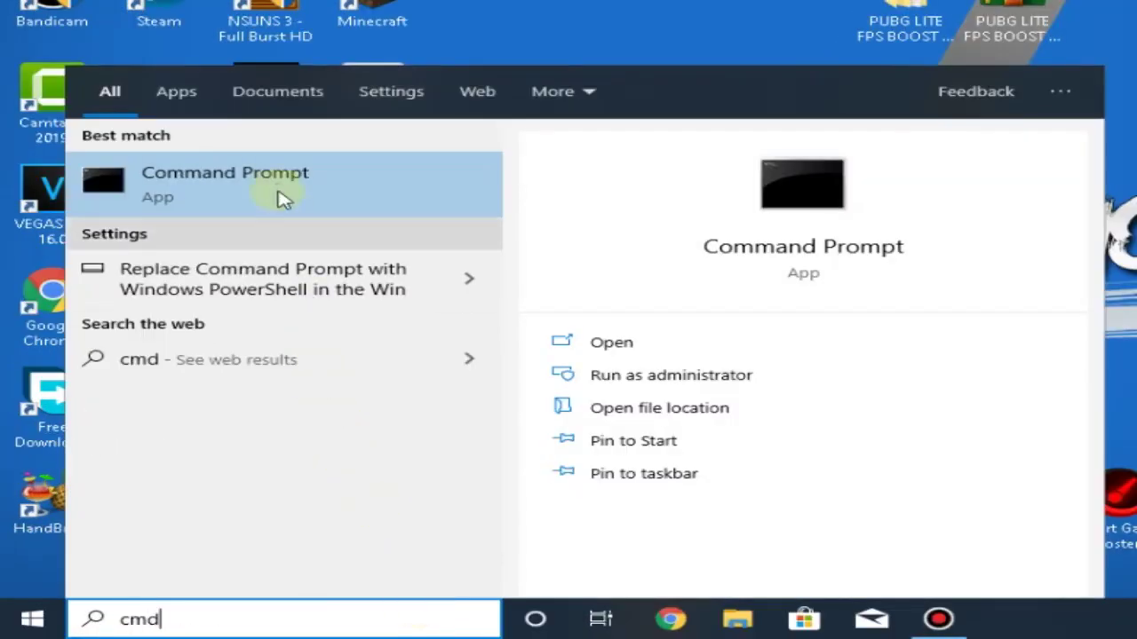
right_click(279, 190)
click(336, 204)
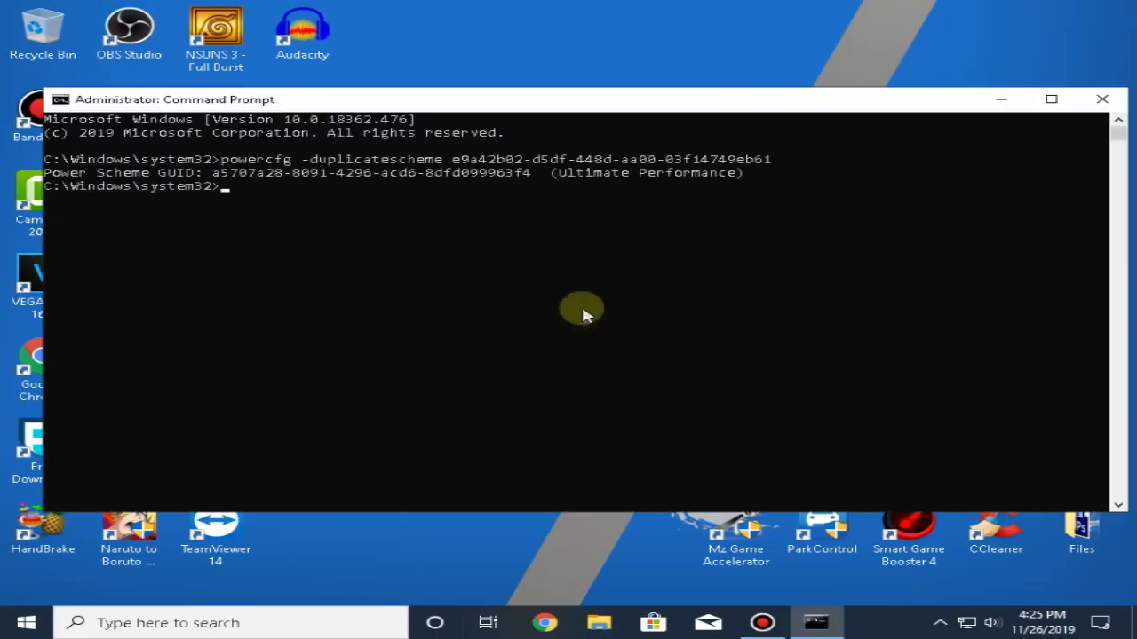
click(1103, 101)
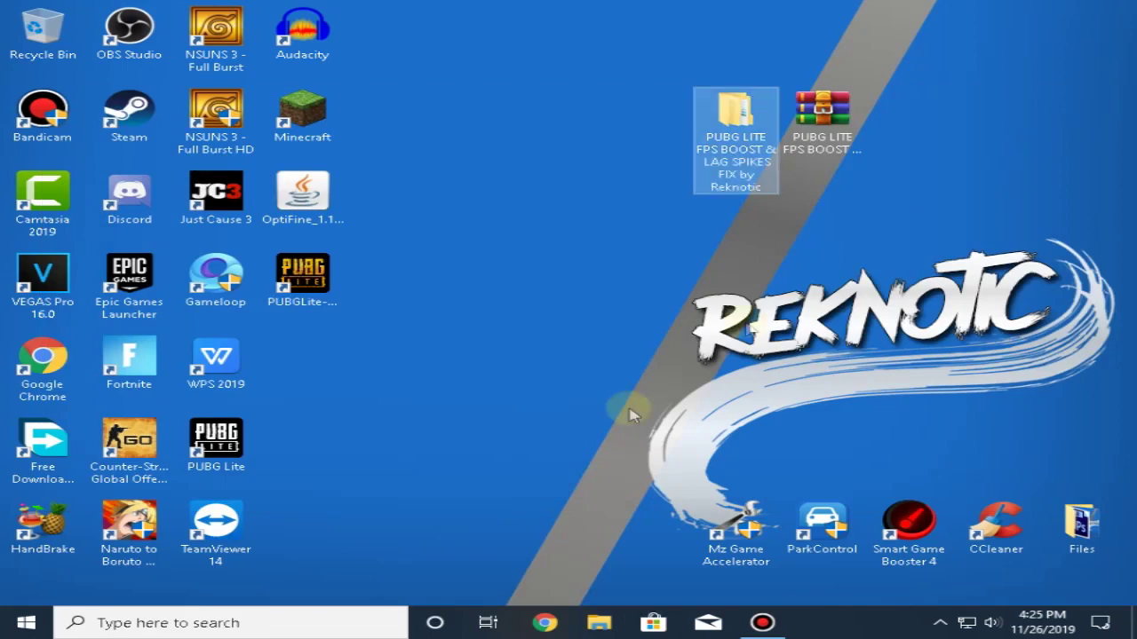
Step: Show the additional power plans in Power Options, select Ultimate Performance, try High performance as well, and close the window
click(329, 622)
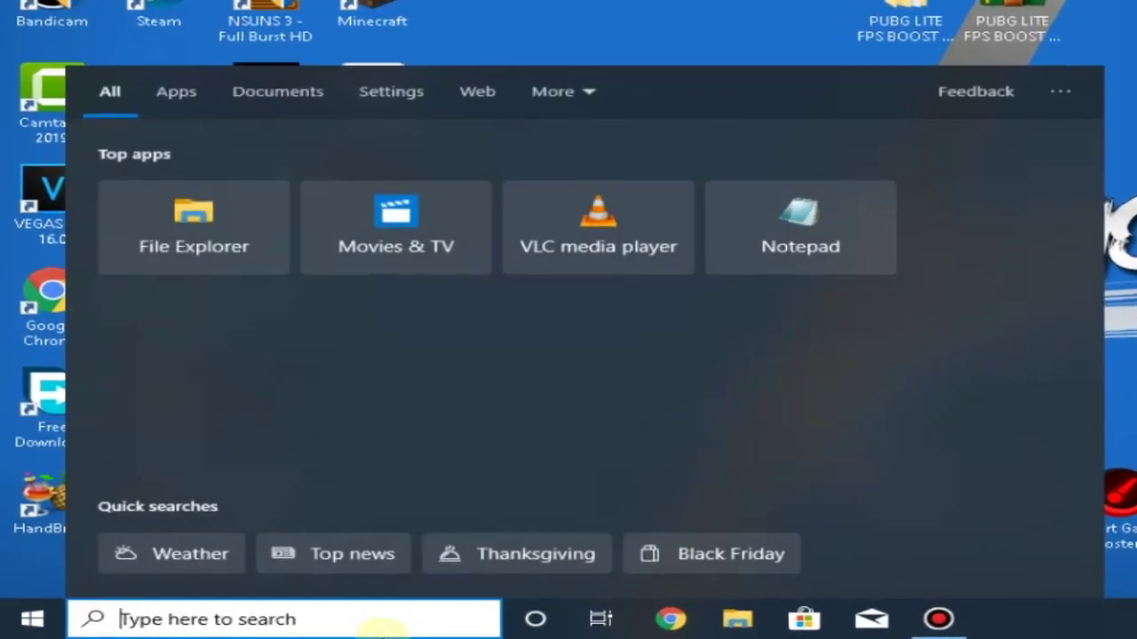
text(power opt)
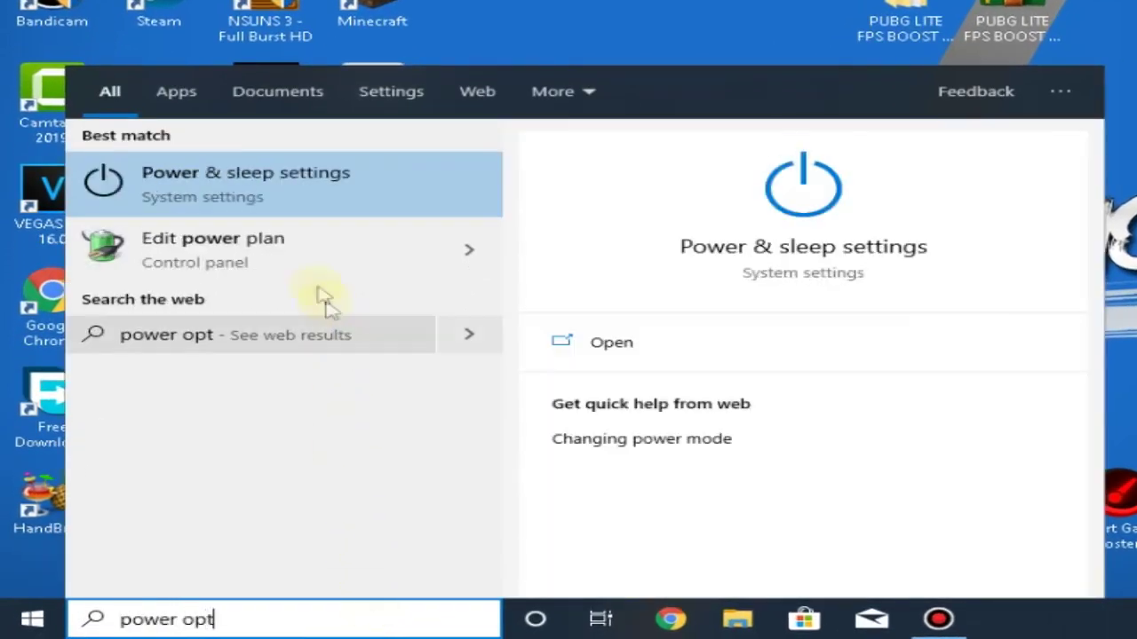
click(286, 257)
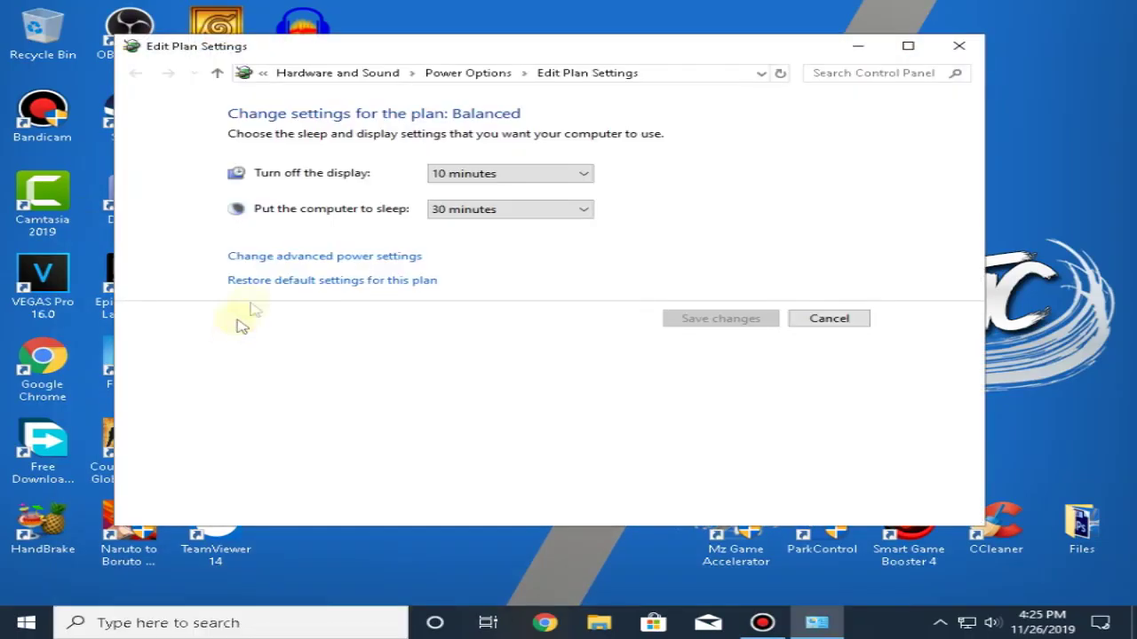
click(451, 76)
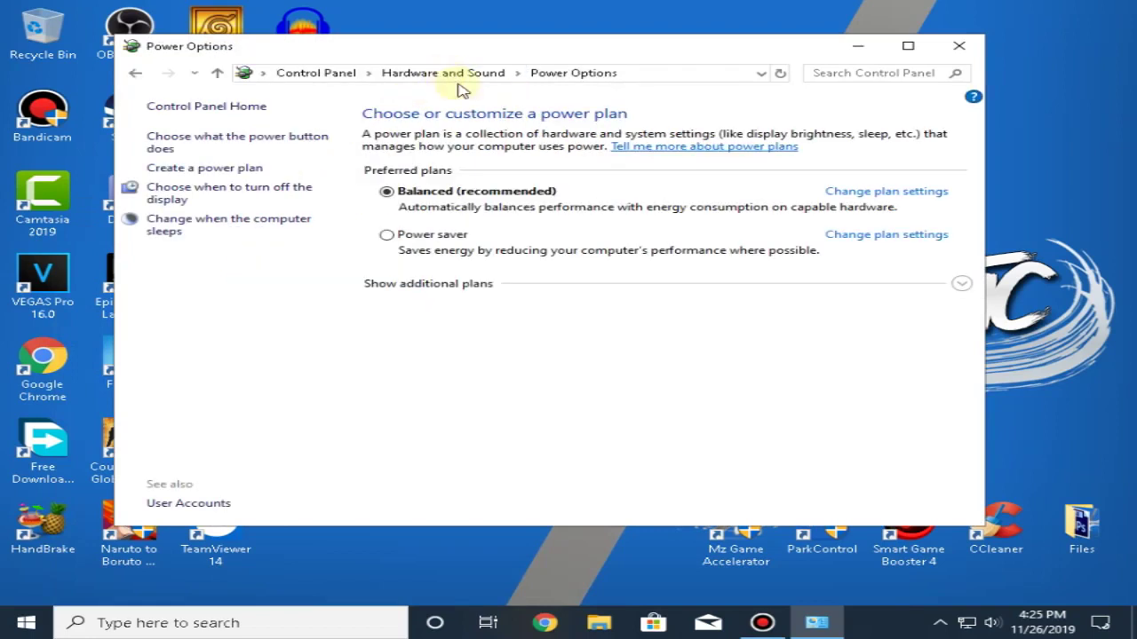
click(962, 284)
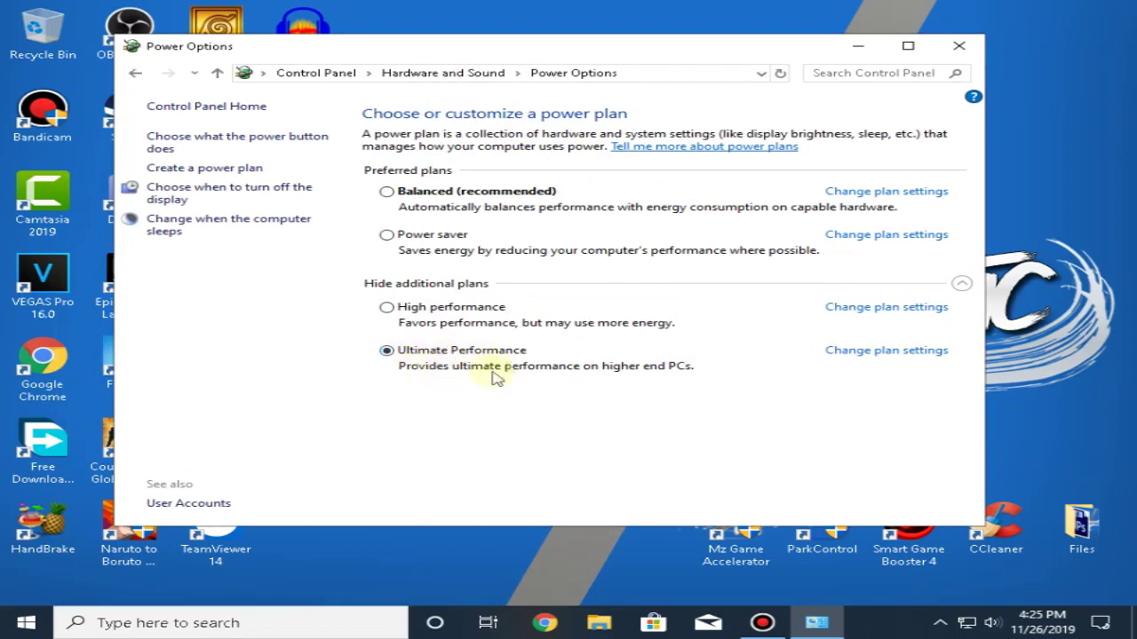
click(453, 308)
click(957, 49)
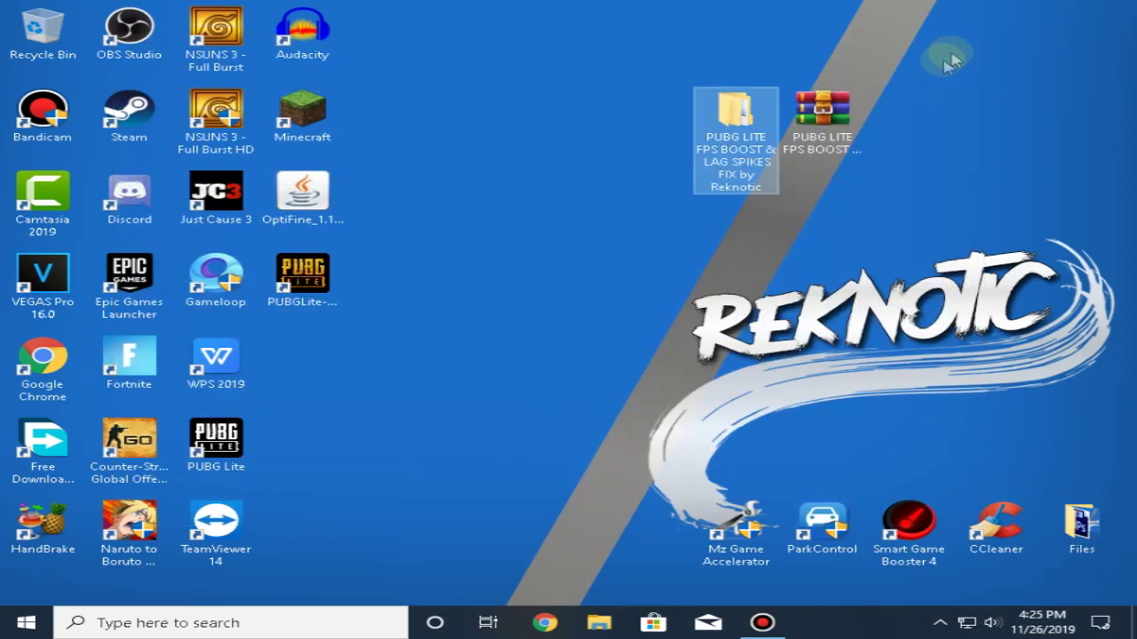
right_click(582, 155)
click(601, 194)
right_click(591, 160)
click(622, 207)
right_click(562, 161)
click(591, 203)
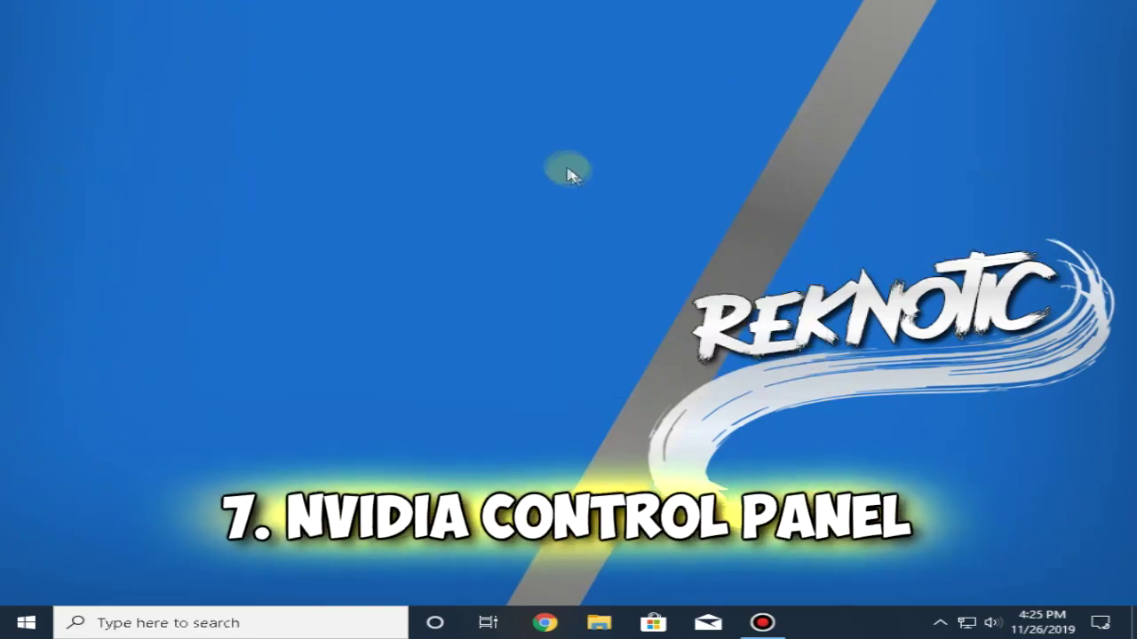
Step: In NVIDIA Control Panel's image settings with preview, choose Use the advanced 3D image settings and apply the change
right_click(567, 167)
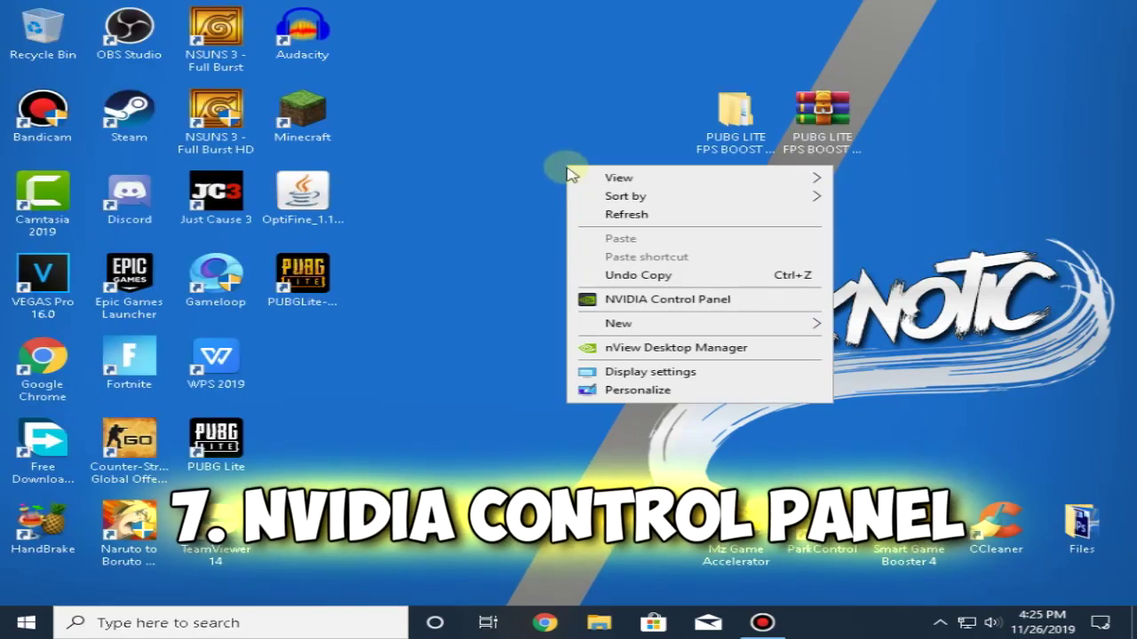
click(769, 302)
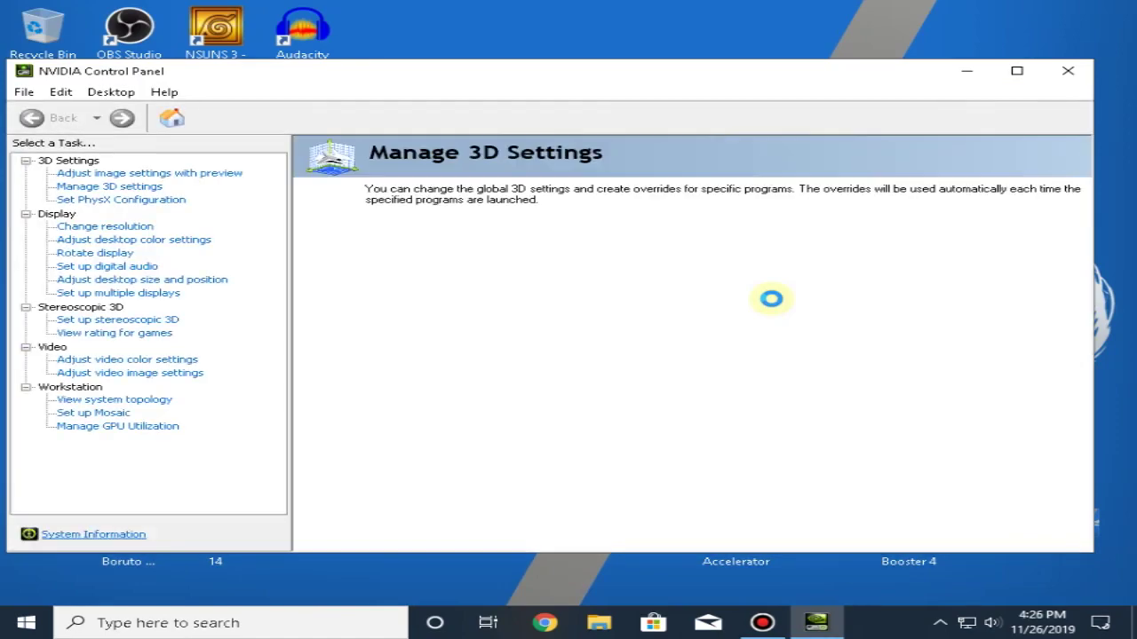
click(177, 175)
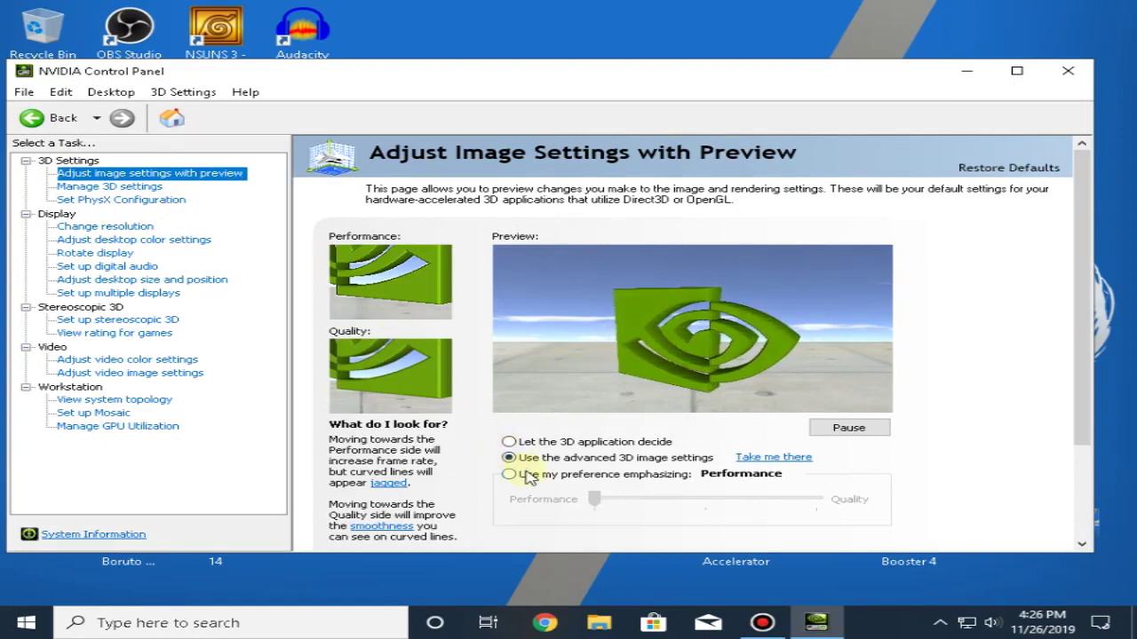
click(510, 475)
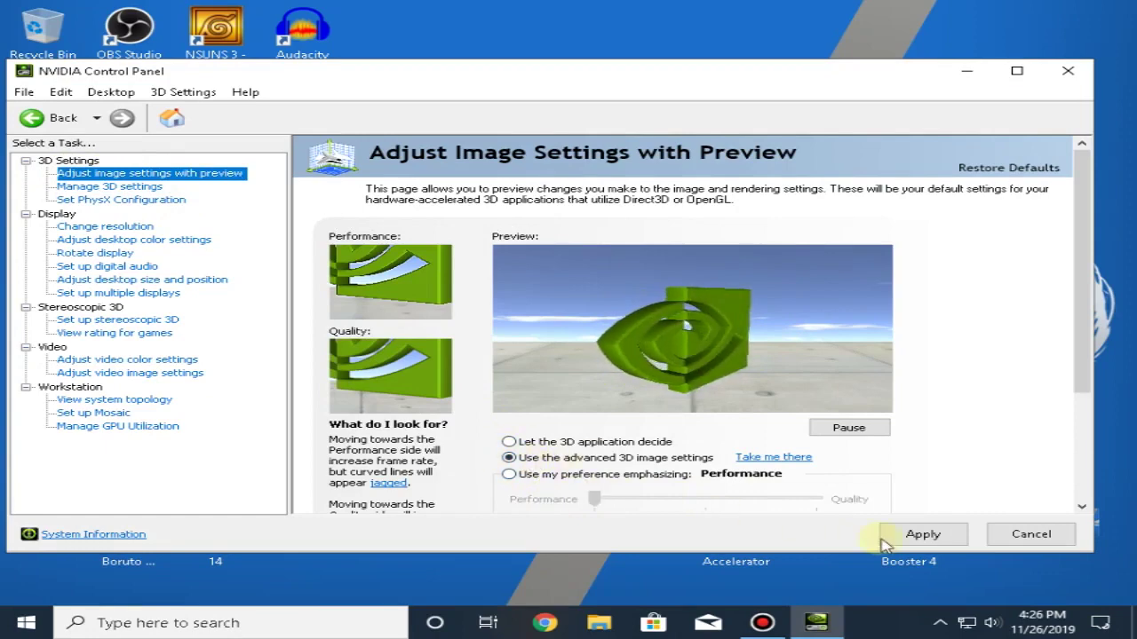
click(920, 535)
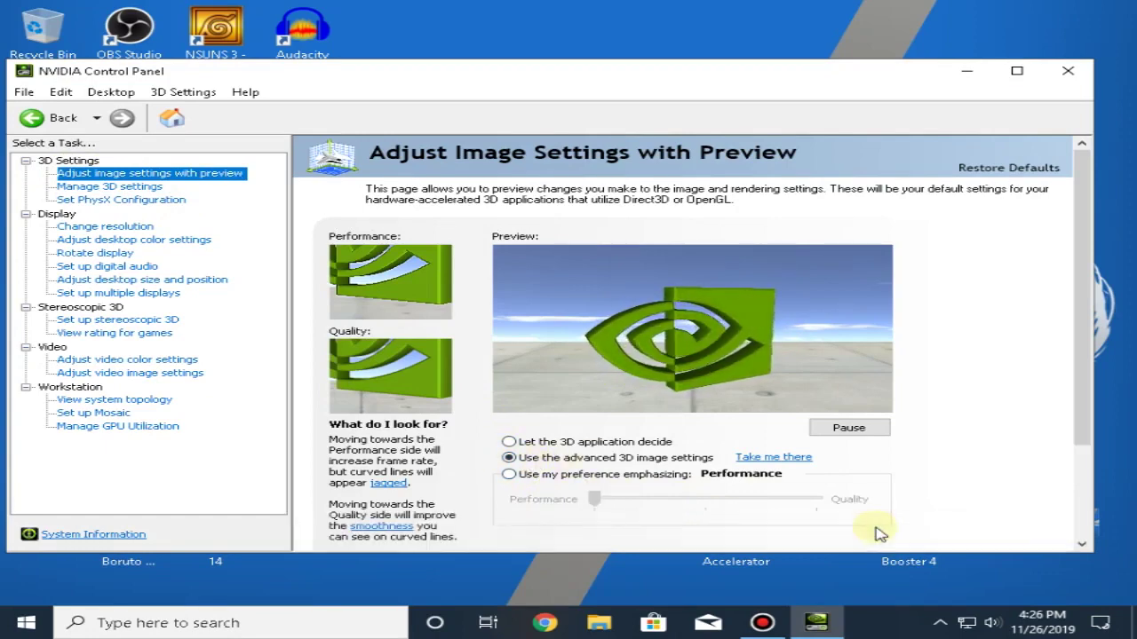
Step: Review the global Base profile values in Manage 3D settings with the window maximized, and close NVIDIA Control Panel
click(115, 188)
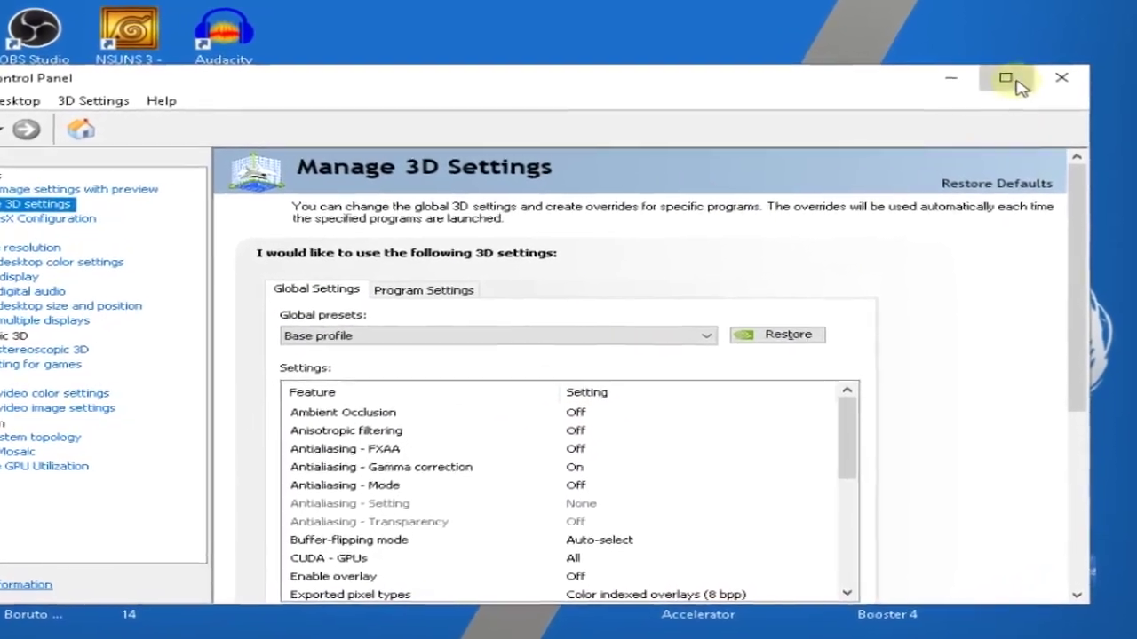
click(1013, 71)
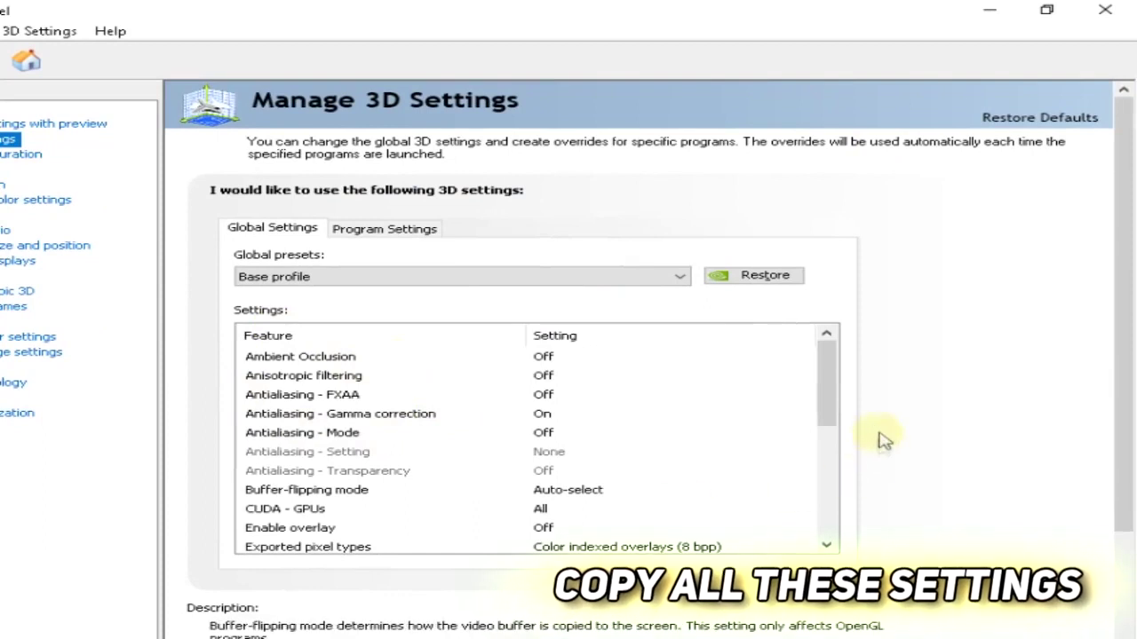
drag(830, 376, 829, 487)
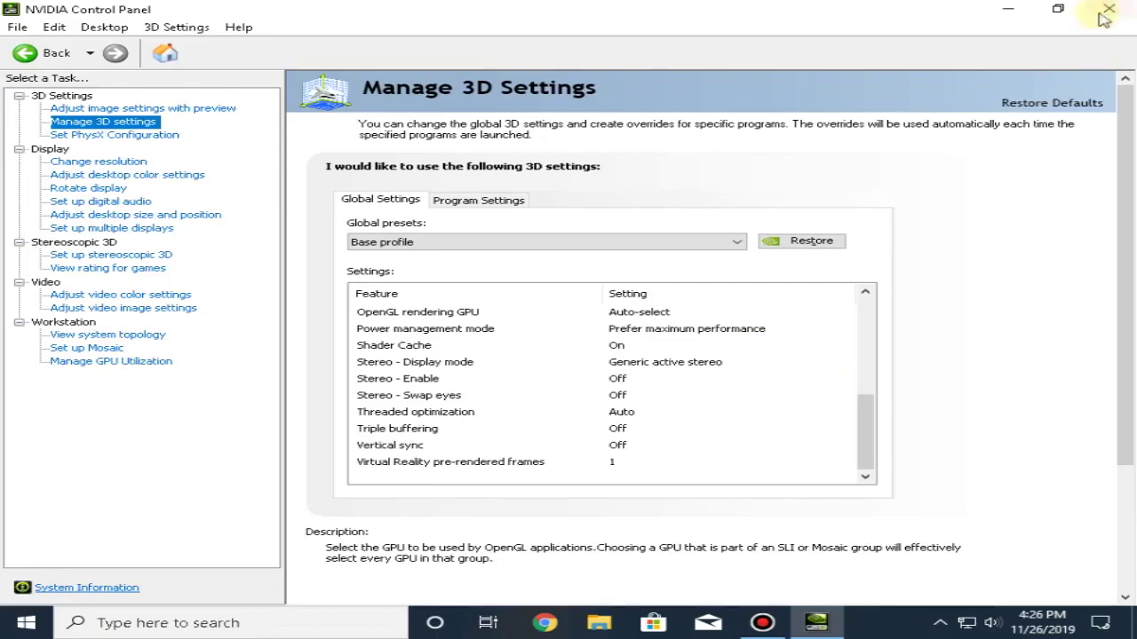
click(1107, 10)
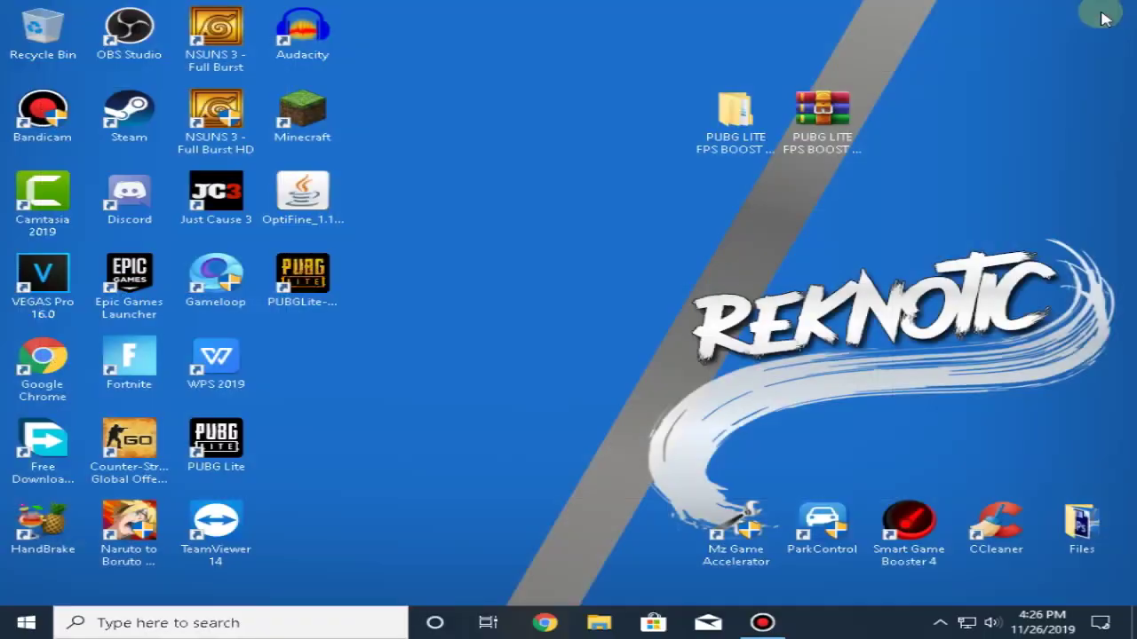
right_click(595, 210)
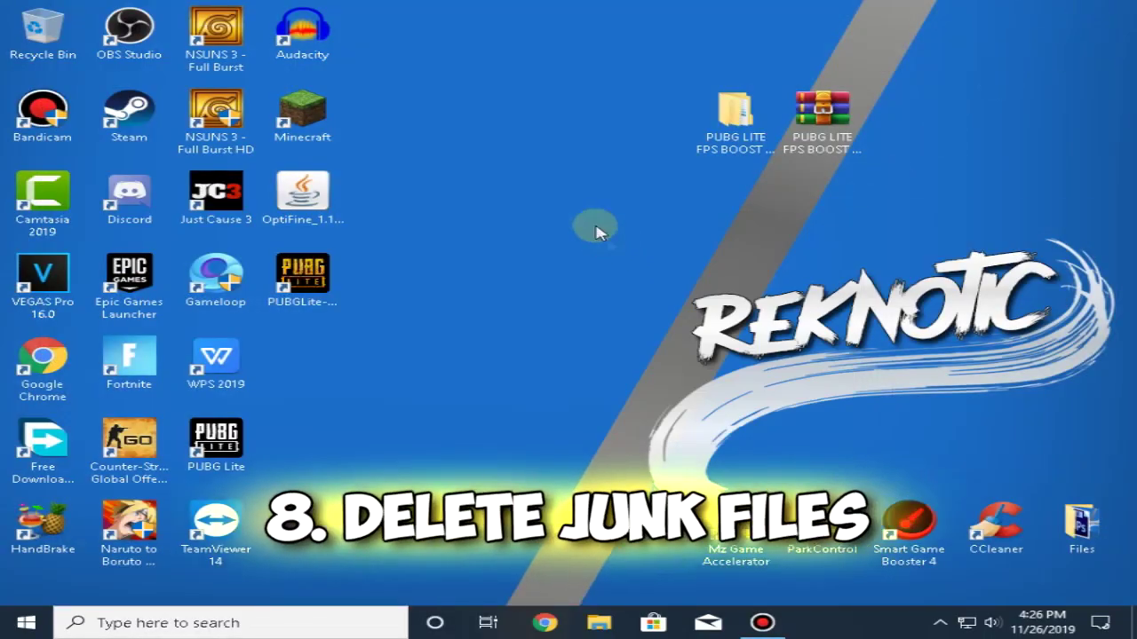
right_click(586, 212)
click(606, 259)
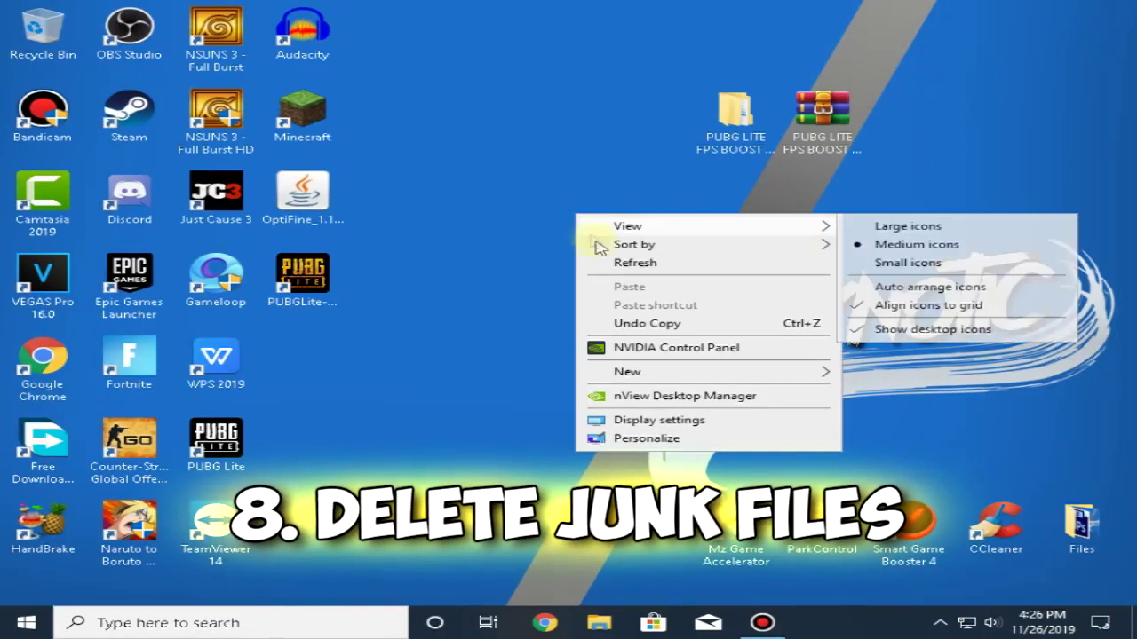
click(604, 259)
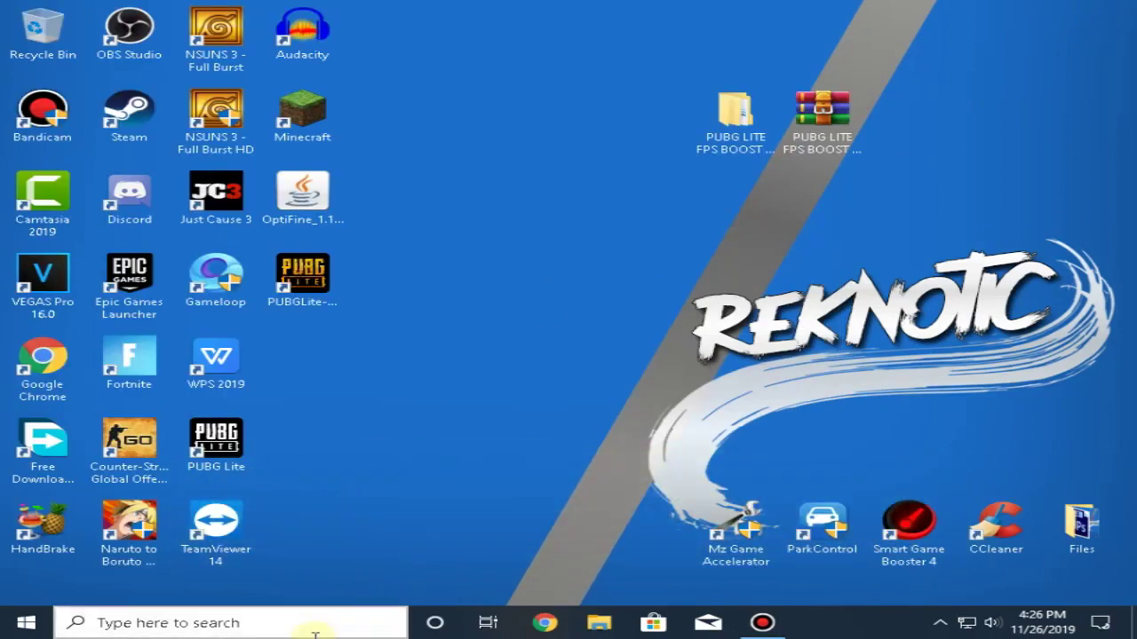
Step: Find the Run app through Windows search and use it to open the %Temp% folder
click(310, 623)
text(run)
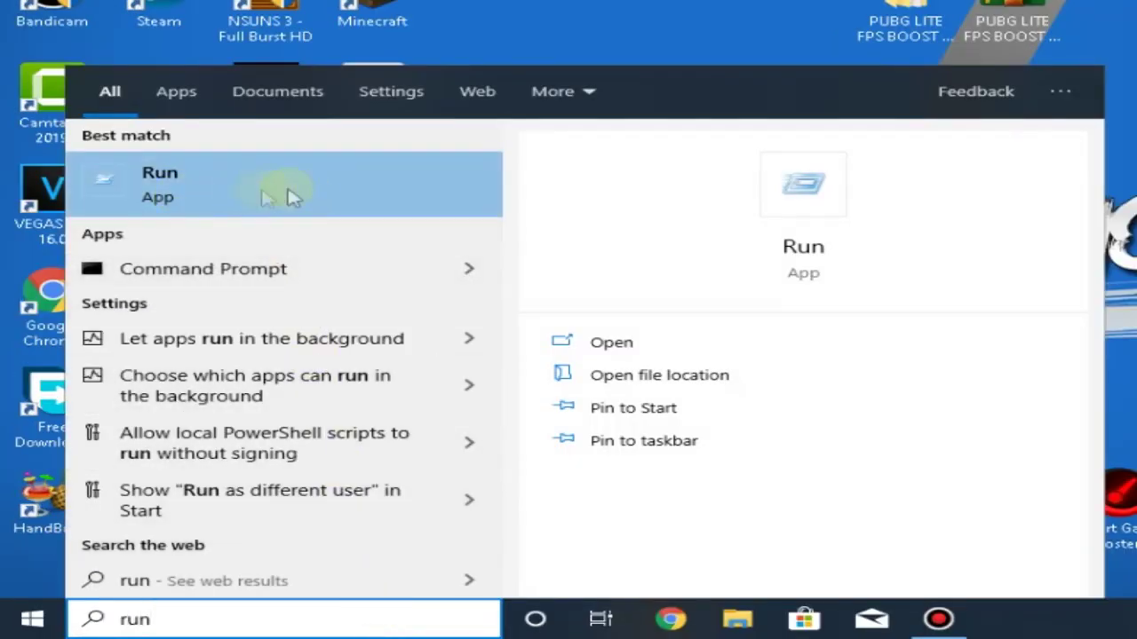
click(293, 198)
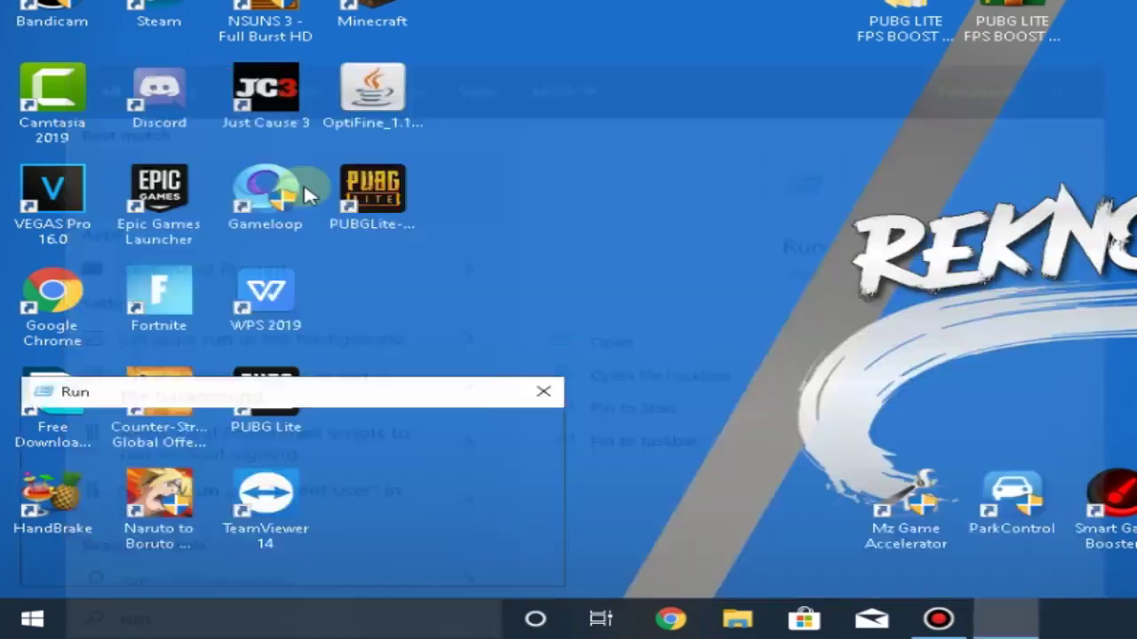
text(%Temp%)
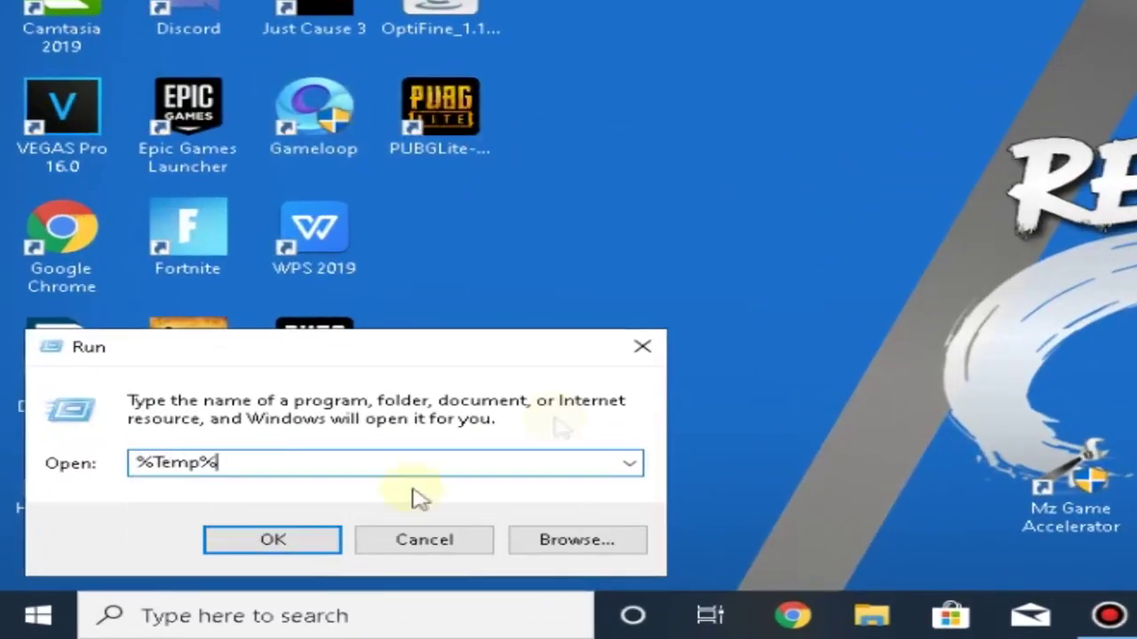
click(275, 547)
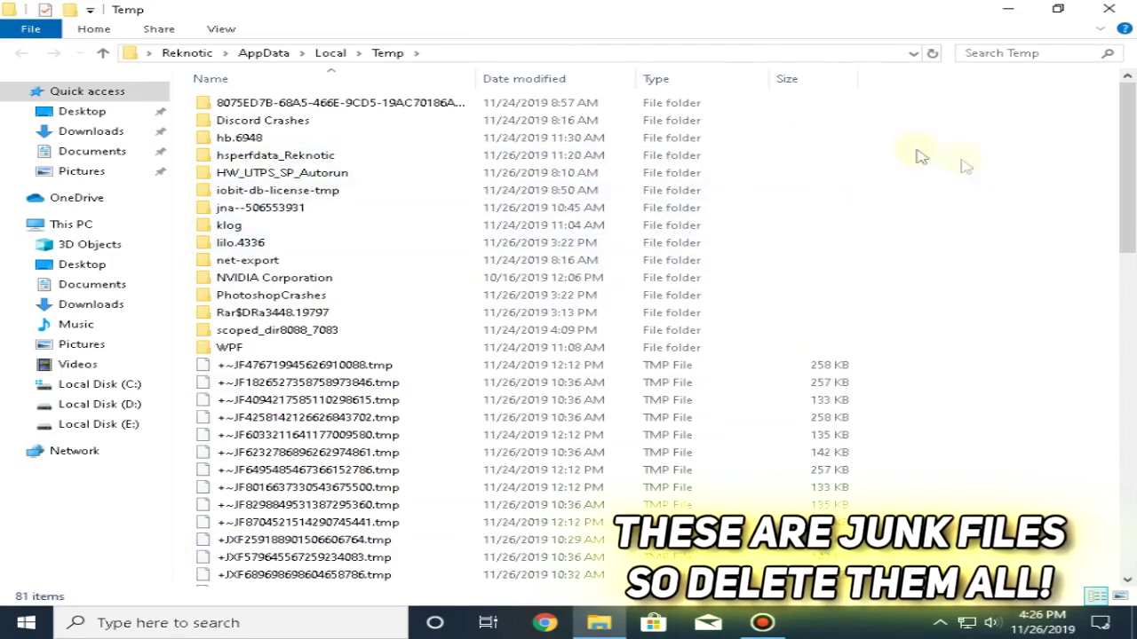
Step: Delete everything in the Temp folder, skipping items in use and granting administrator permission where required, and close the folder
drag(191, 100, 824, 633)
right_click(673, 369)
click(716, 309)
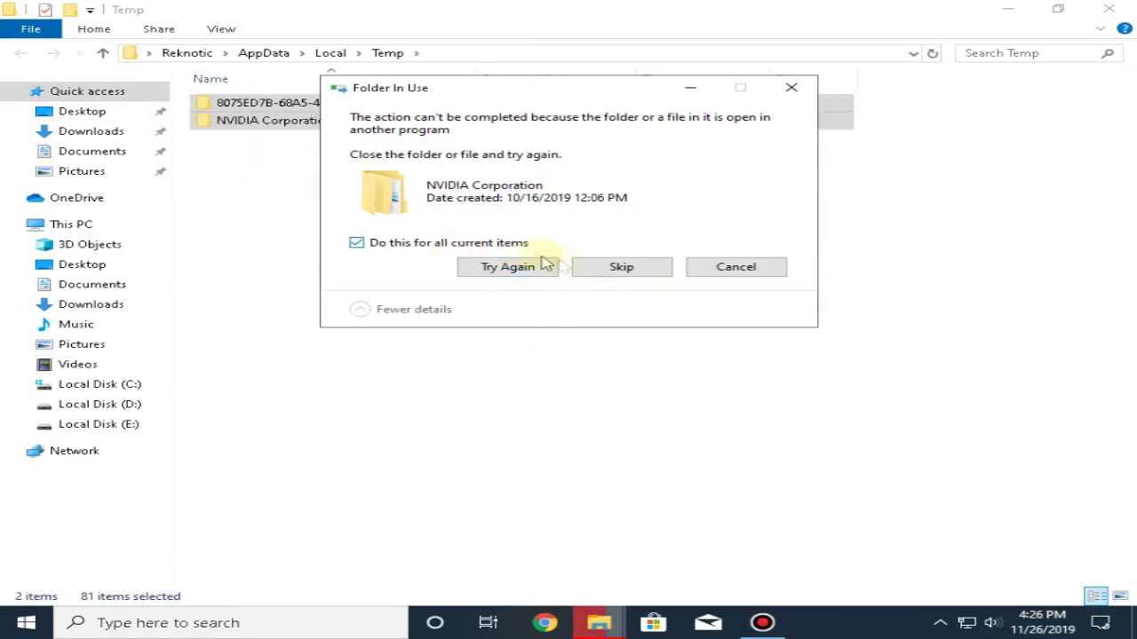
click(622, 268)
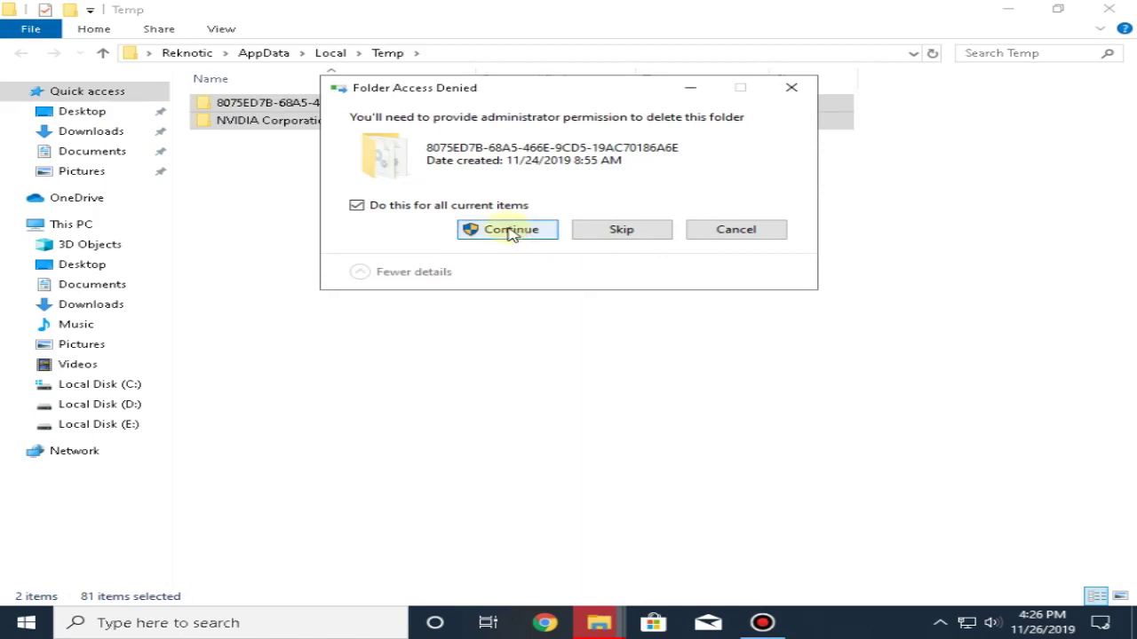
click(512, 231)
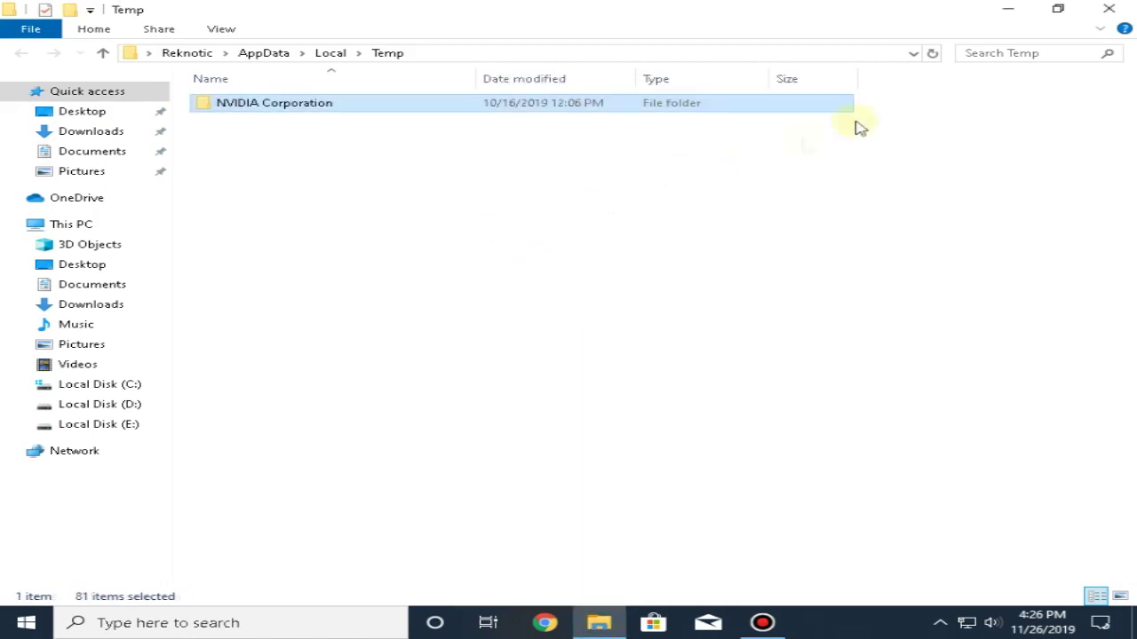
click(1112, 12)
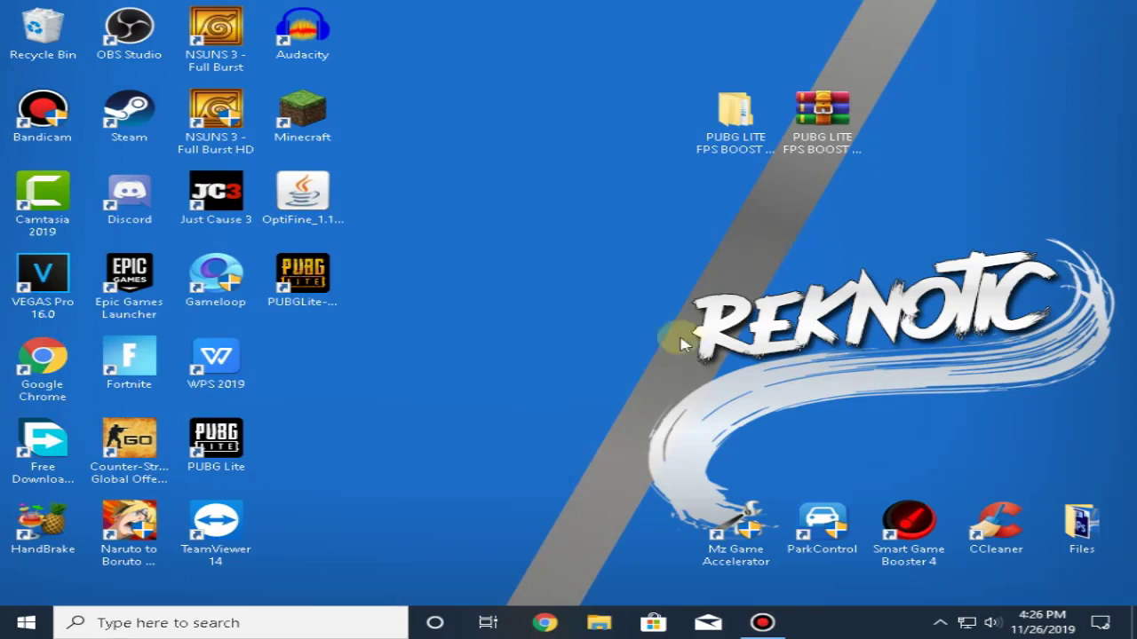
Step: Find the Run app through Windows search and use it to open the Prefetch folder
click(343, 616)
text(run)
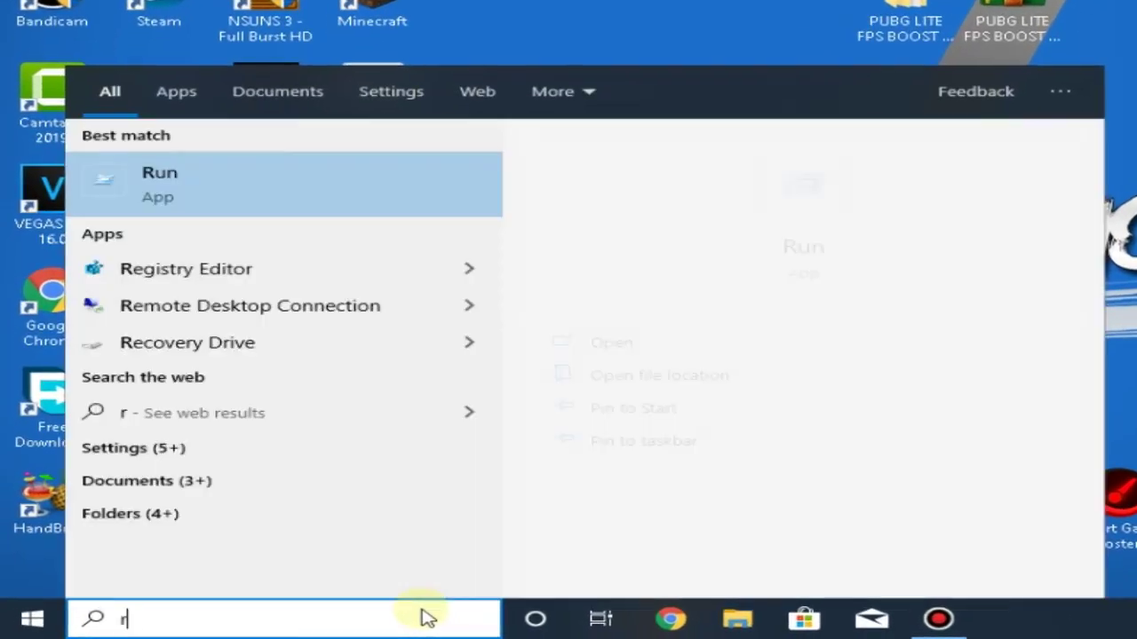
click(346, 190)
text(Prefetch)
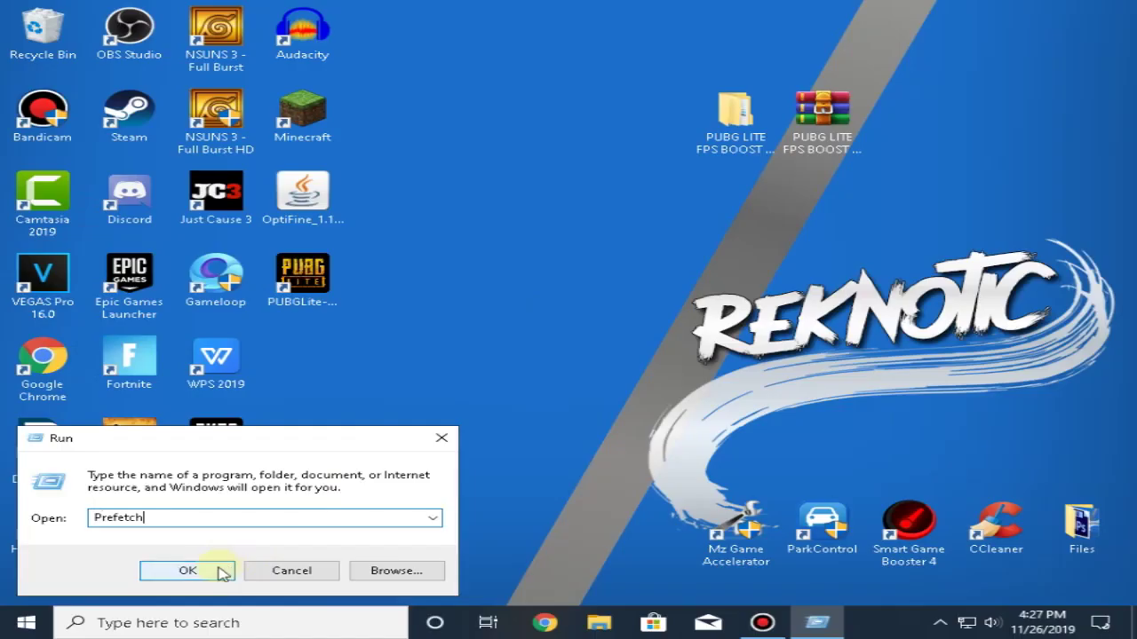
click(223, 573)
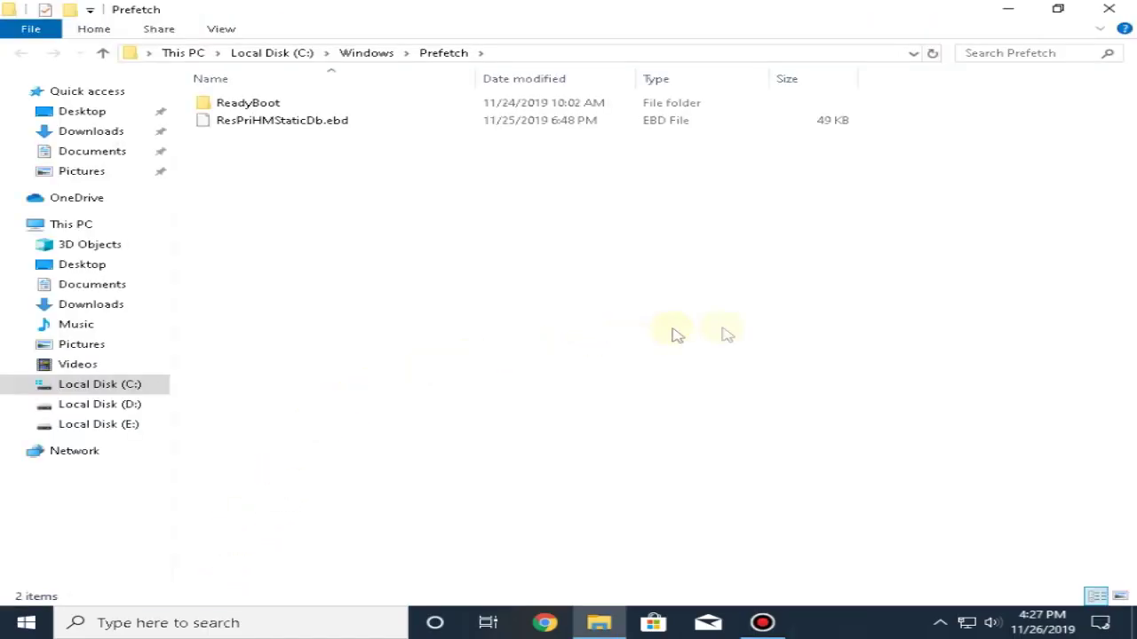
Step: Delete the ReadyBoot folder and ResPriHMStaticDb.ebd from the Prefetch folder and close it
drag(596, 229, 393, 119)
right_click(422, 120)
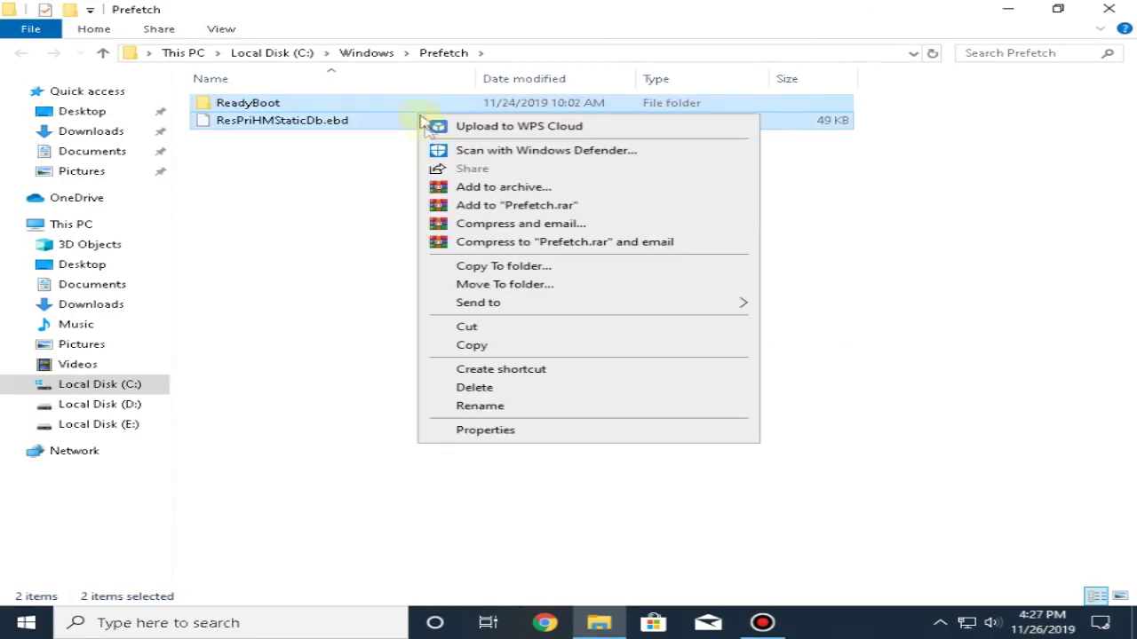
click(487, 388)
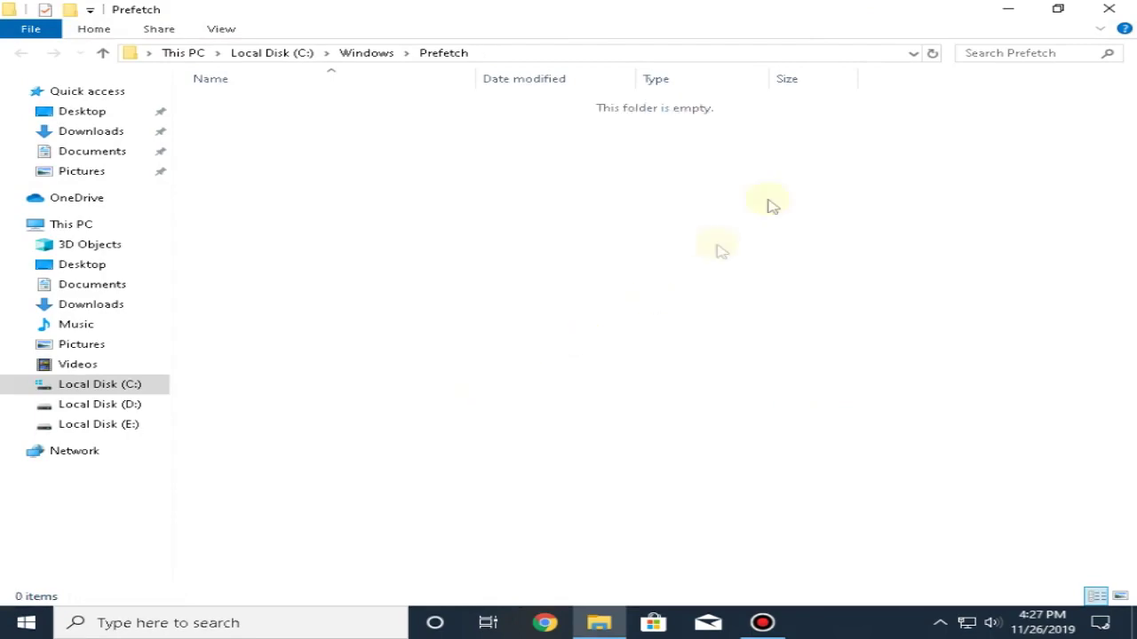
click(1110, 9)
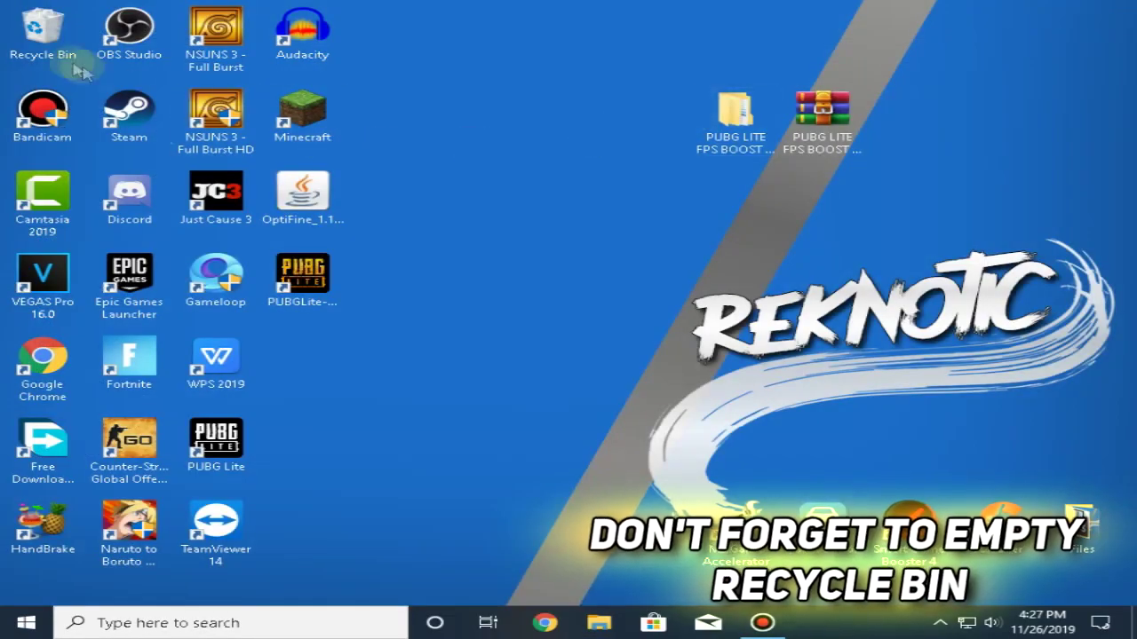
Step: Empty the Recycle Bin, granting administrator permission for all current items, and refresh the desktop
right_click(44, 42)
click(67, 67)
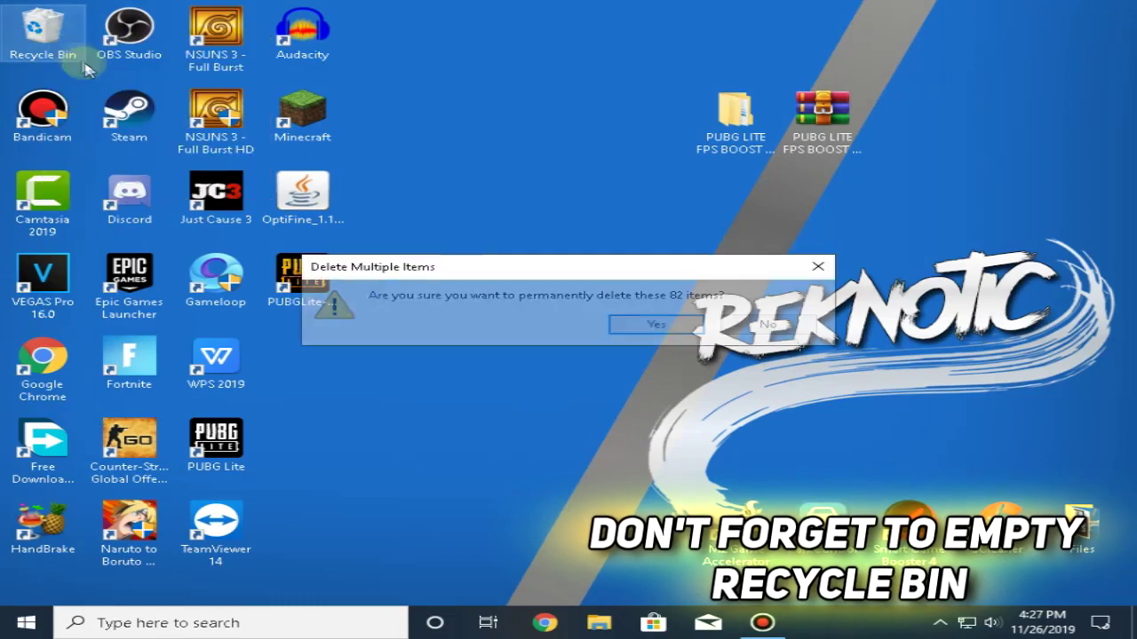
click(655, 326)
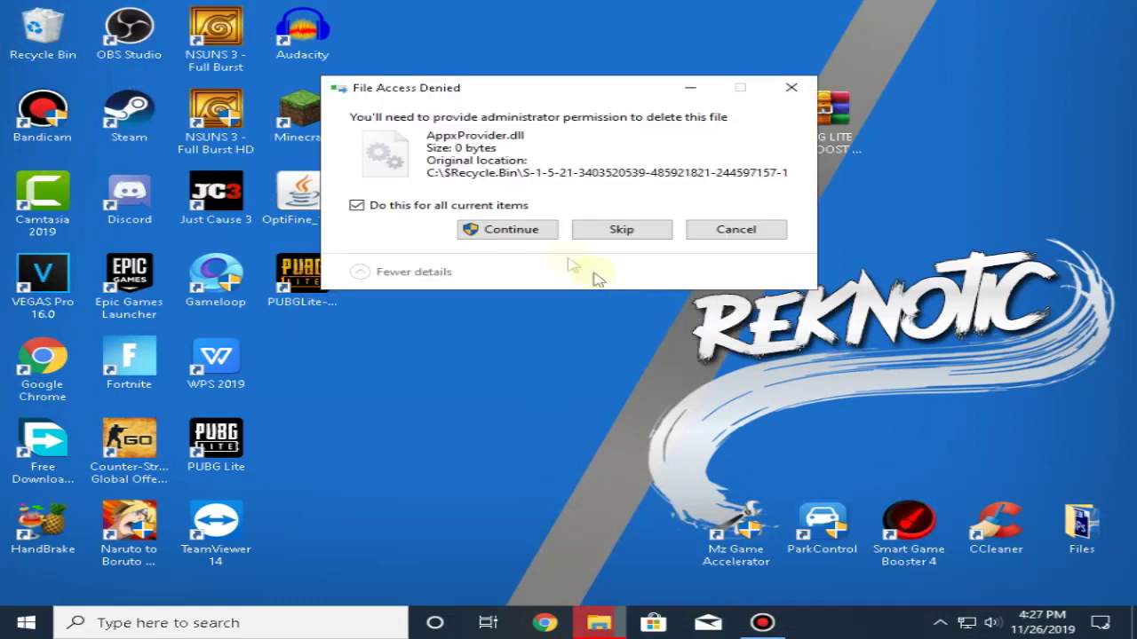
click(502, 231)
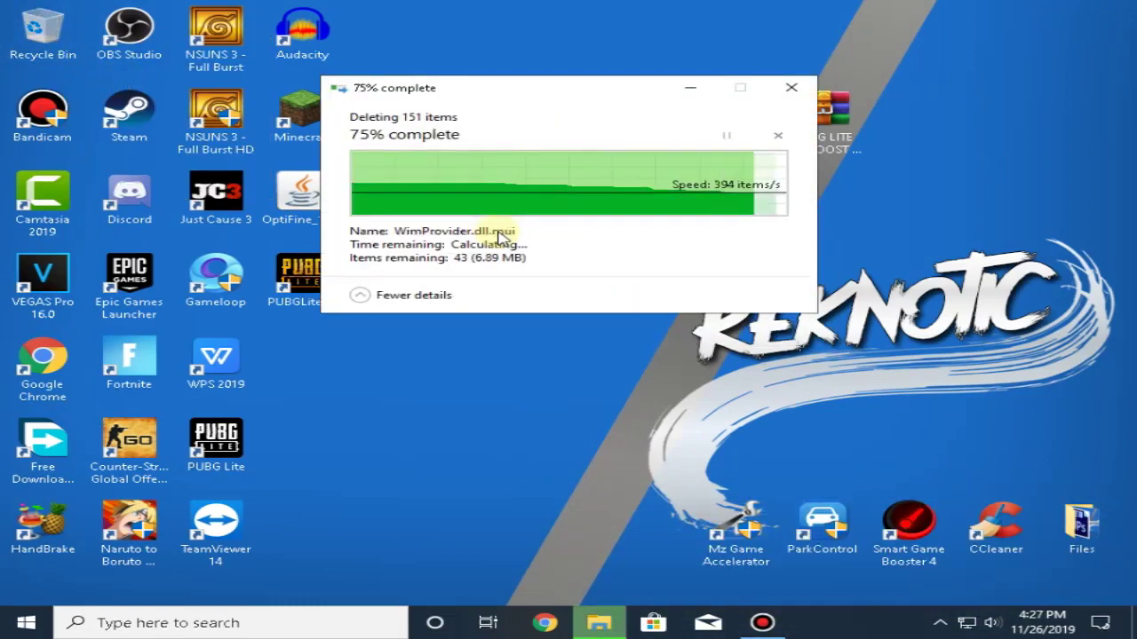
right_click(548, 201)
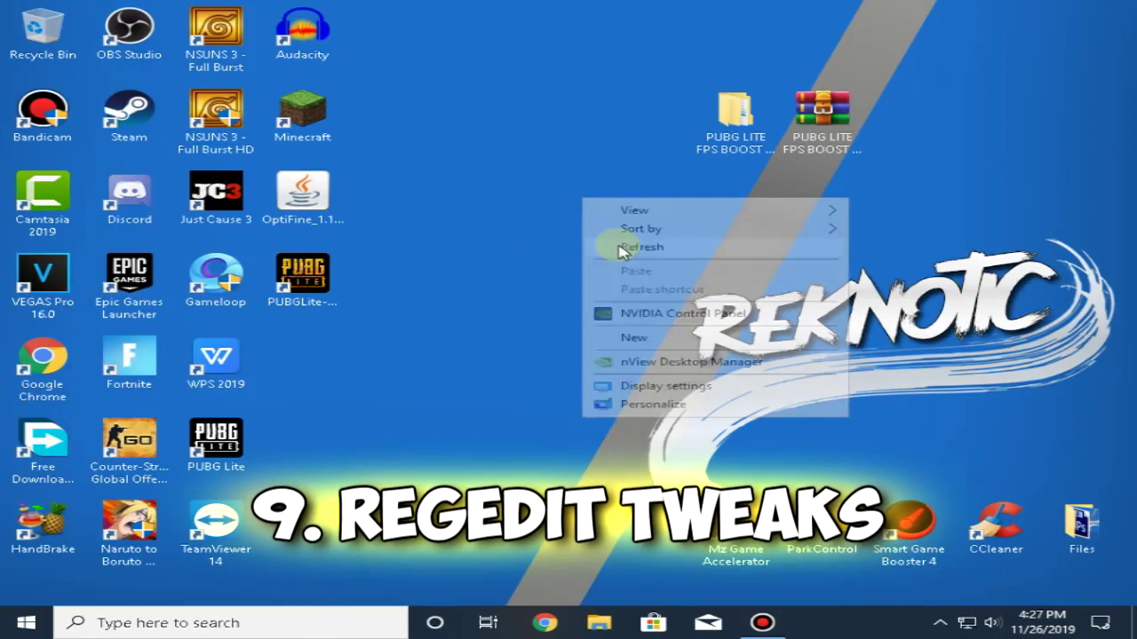
right_click(580, 195)
click(604, 240)
Step: Find Registry Editor by searching Windows for "regedit" and open it
click(355, 622)
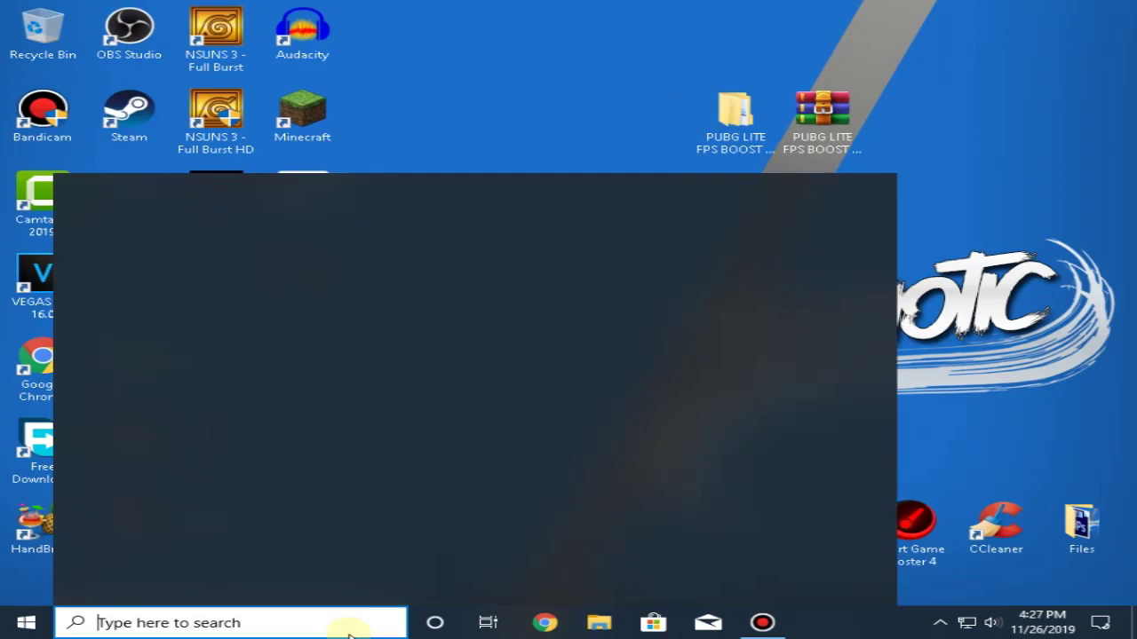
text(regedit)
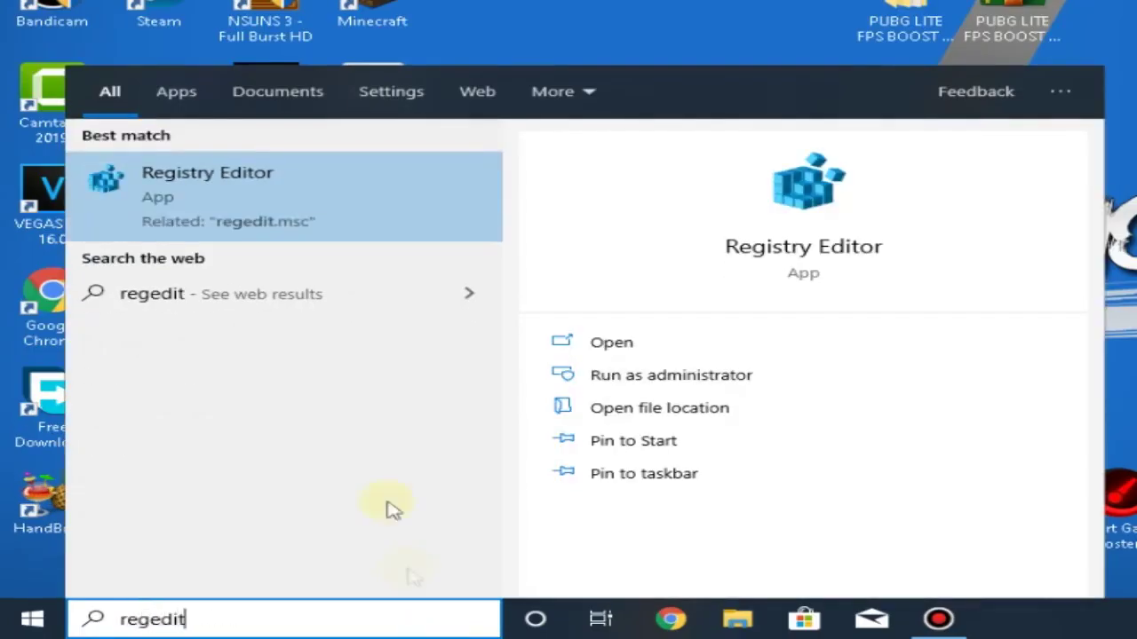
click(313, 186)
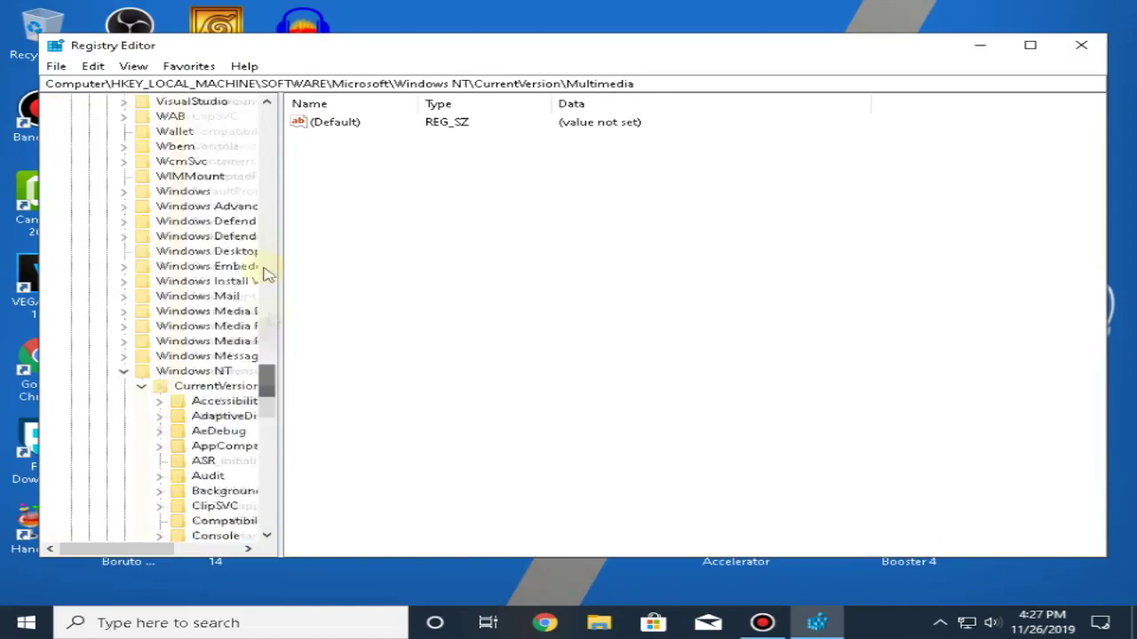
Step: Collapse the expanded registry branches and navigate to HKEY_LOCAL_MACHINE\SOFTWARE\Microsoft
scroll(266, 276, up, 15)
click(70, 145)
click(71, 148)
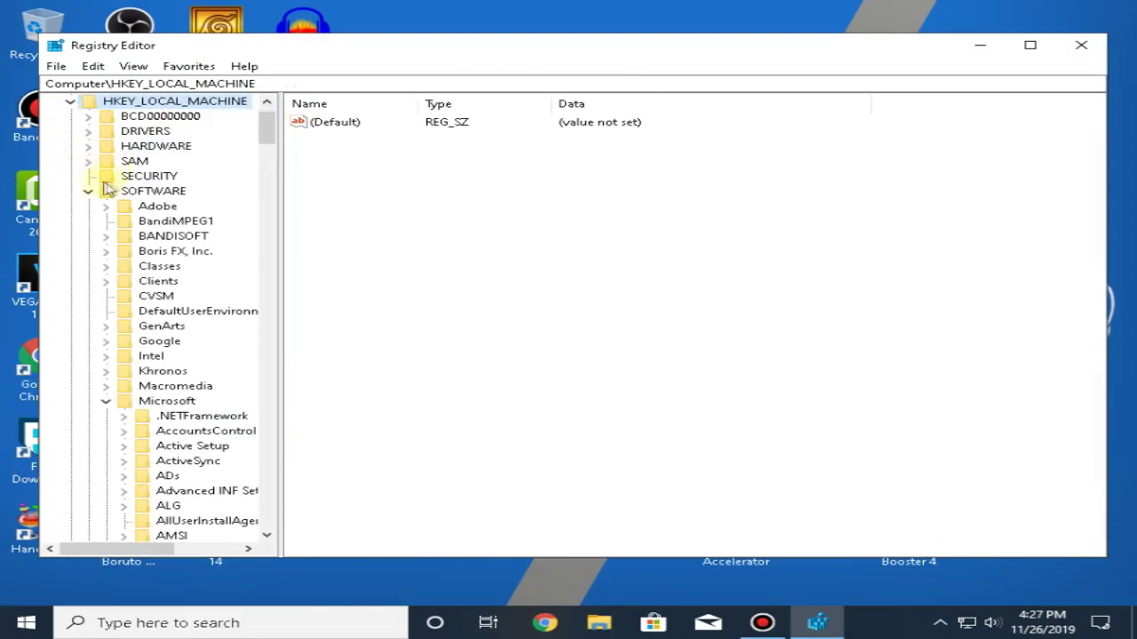
click(87, 190)
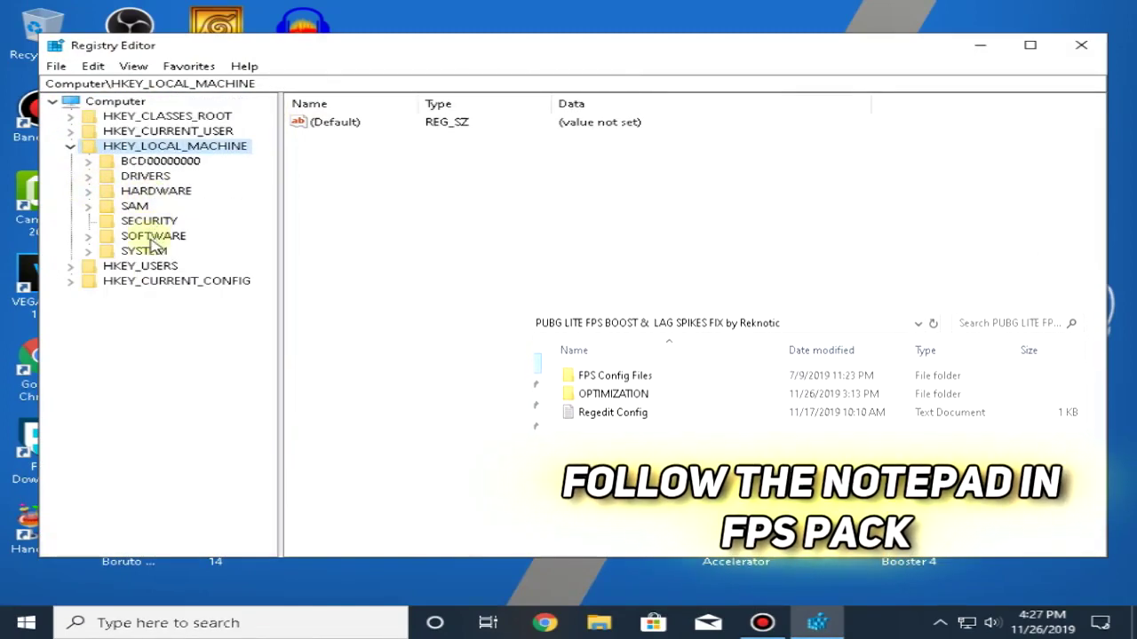
click(133, 235)
click(88, 236)
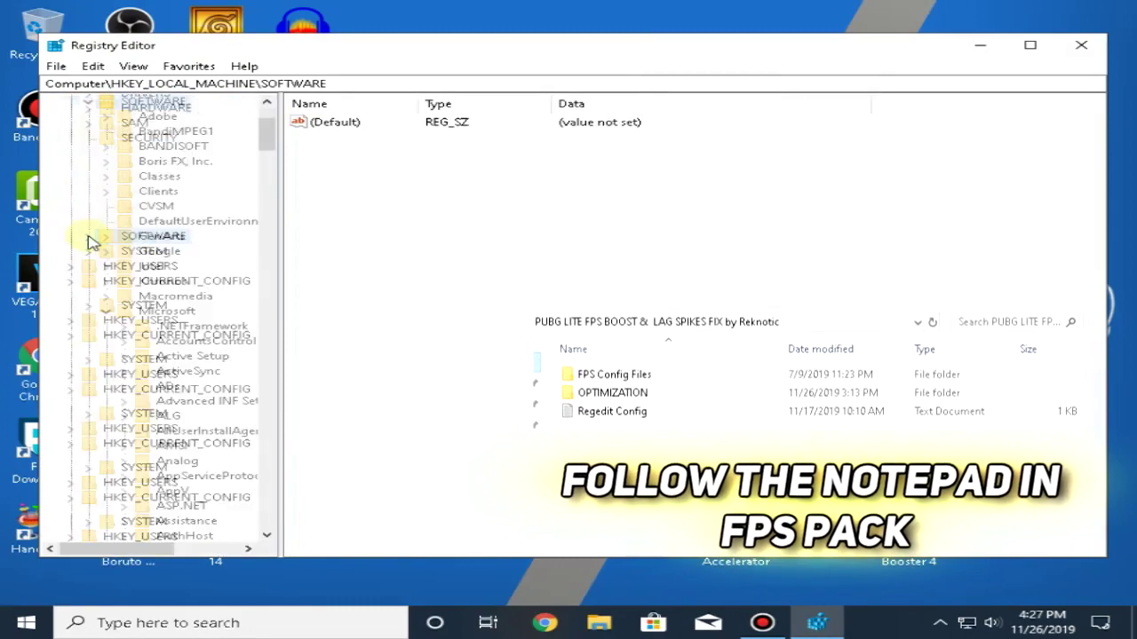
click(107, 313)
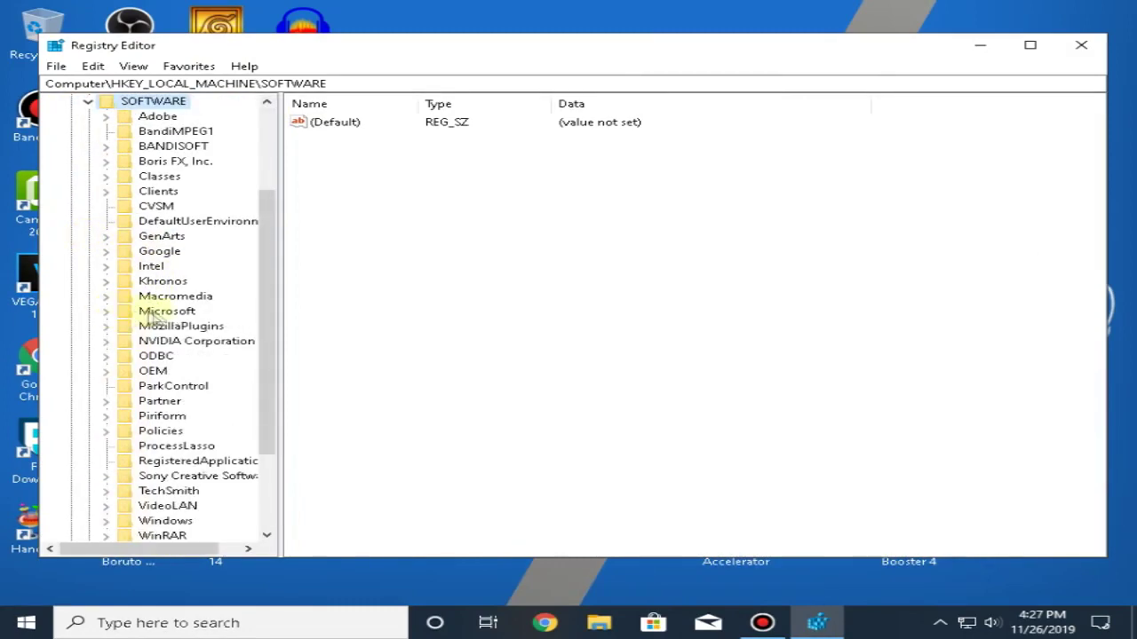
click(107, 313)
Step: Open the Windows NT key under Microsoft and expand its CurrentVersion subkey
scroll(163, 302, down, 15)
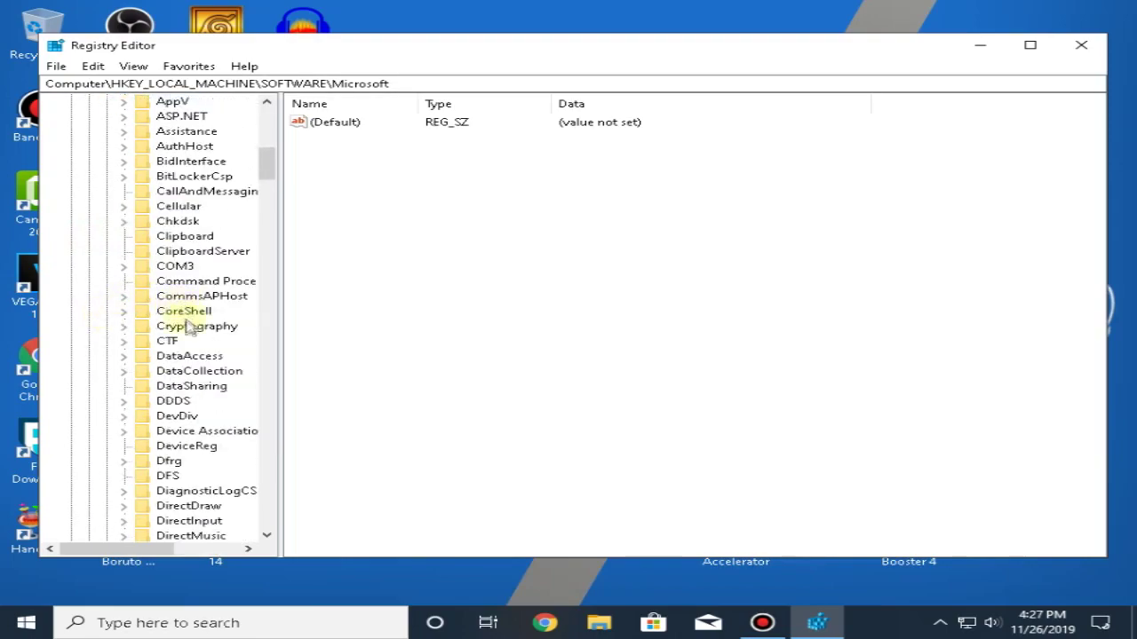
scroll(191, 339, down, 20)
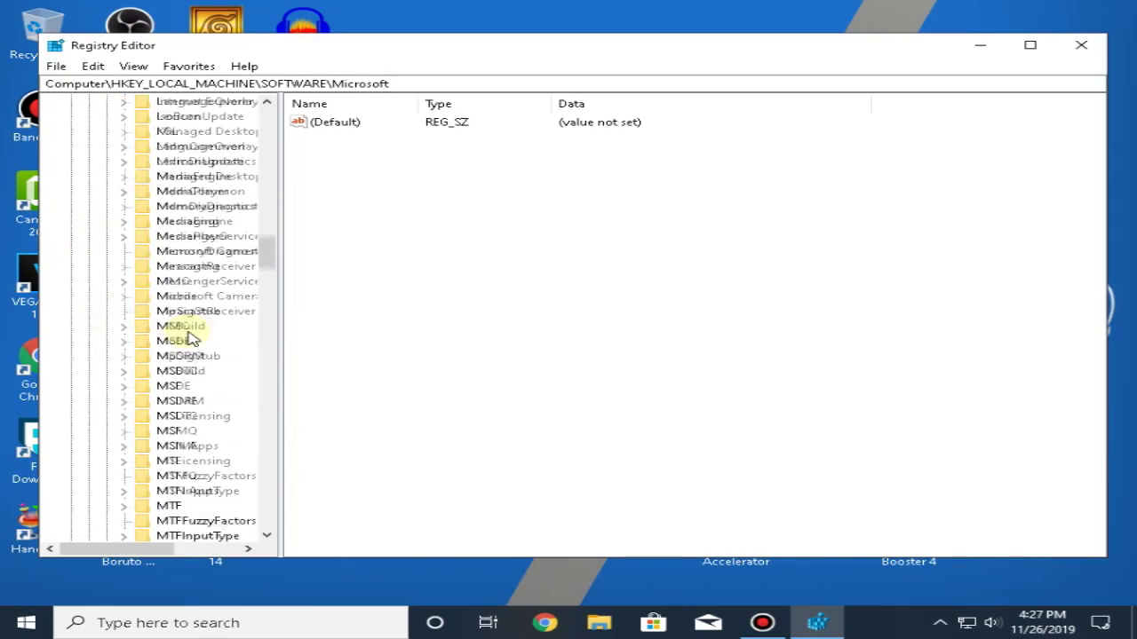
scroll(191, 339, down, 18)
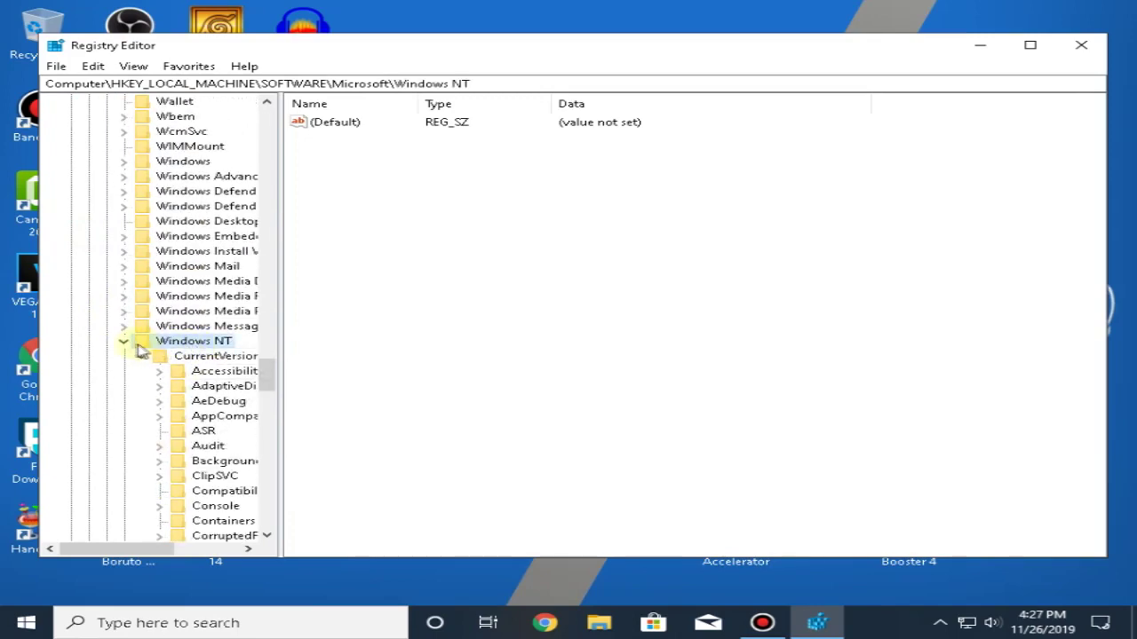
click(129, 343)
drag(162, 549, 173, 551)
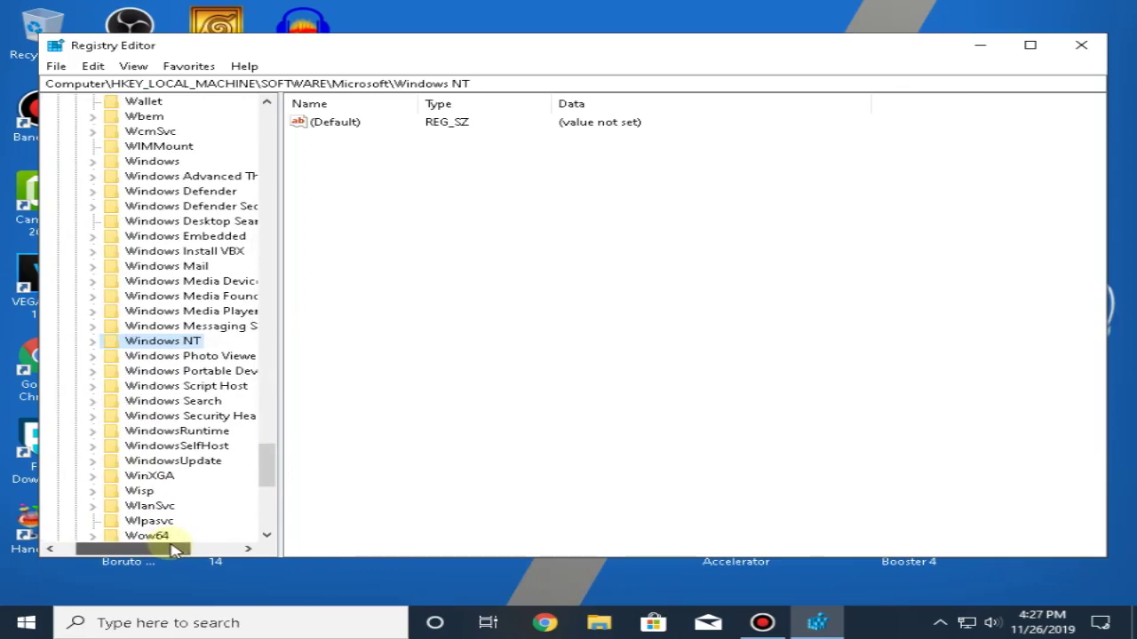
click(94, 343)
click(110, 120)
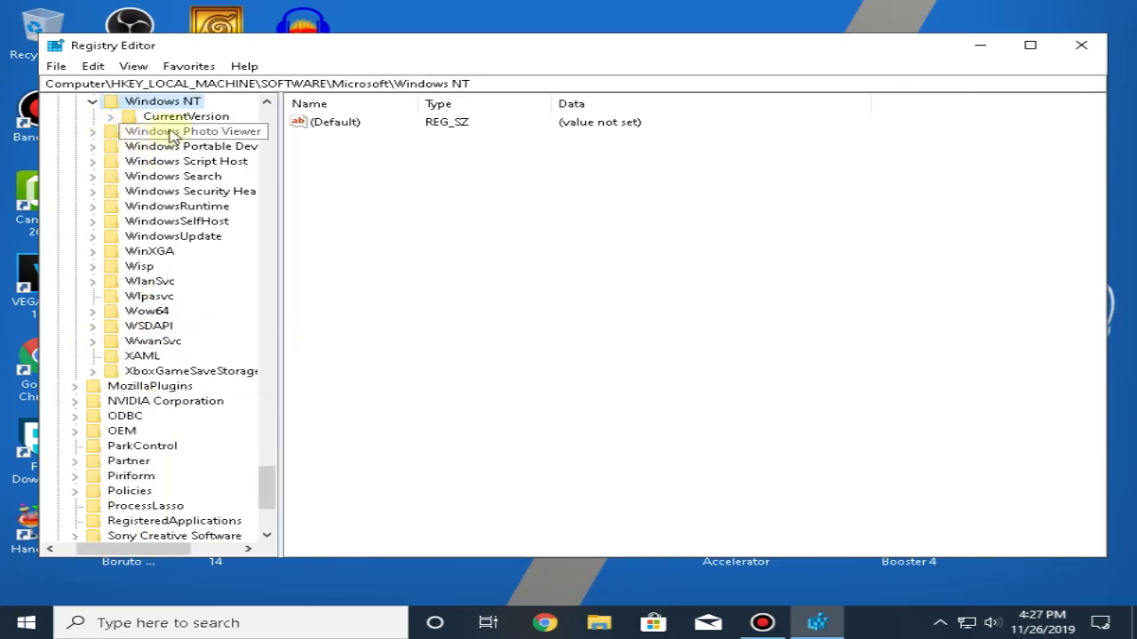
click(178, 117)
click(110, 117)
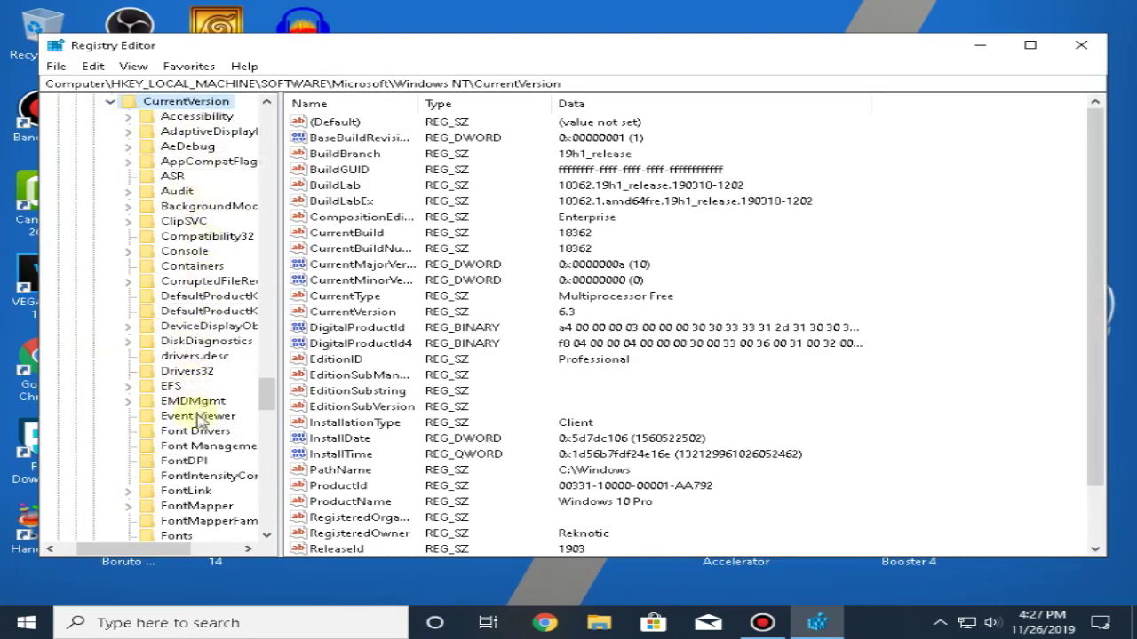
Step: Expand the Multimedia key under CurrentVersion and open its SystemProfile subkey
scroll(200, 420, down, 9)
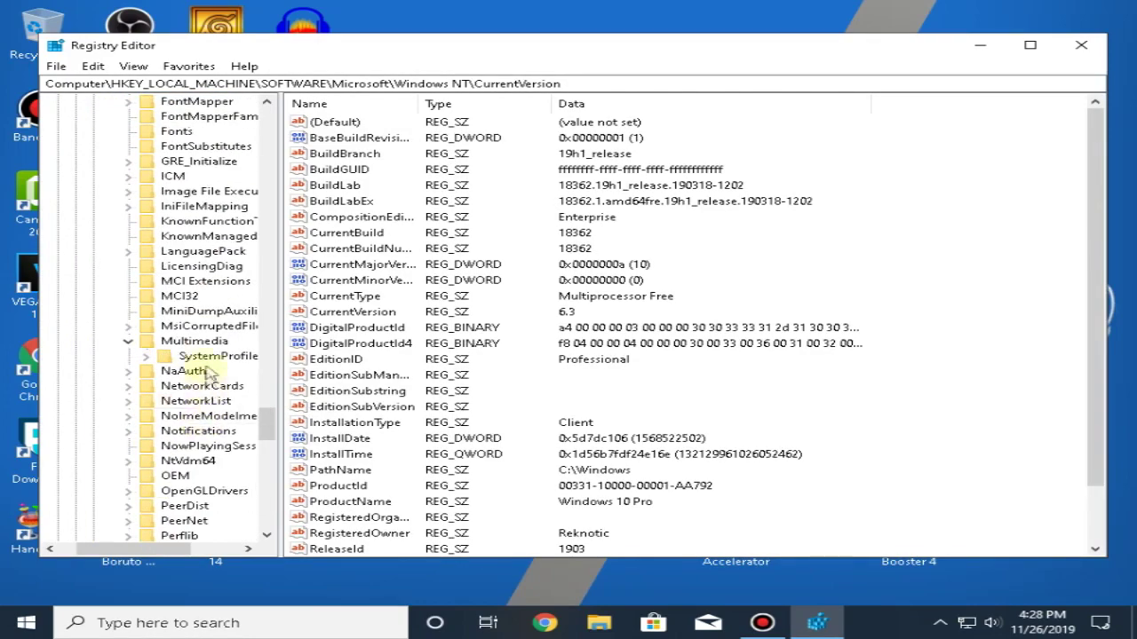
click(195, 342)
click(127, 342)
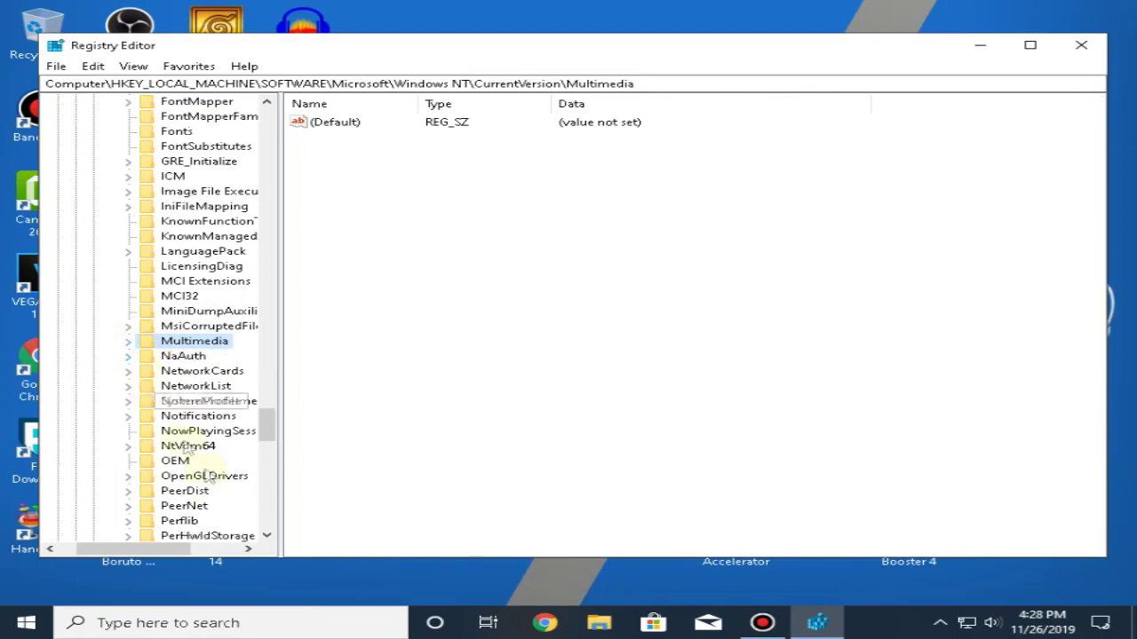
drag(178, 551, 188, 551)
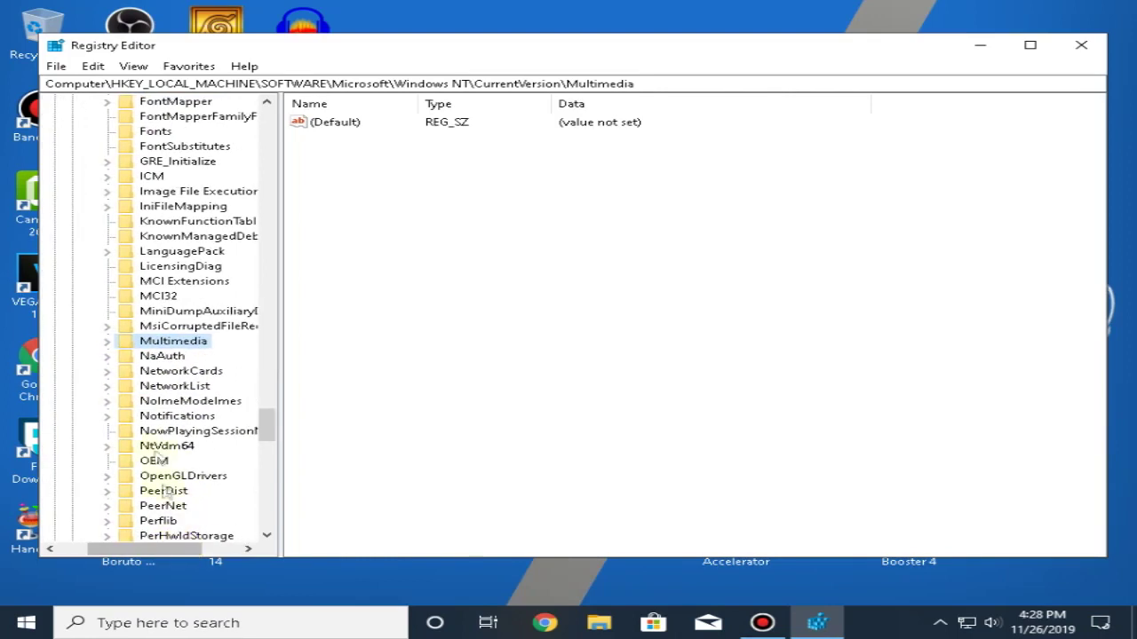
click(107, 342)
click(178, 356)
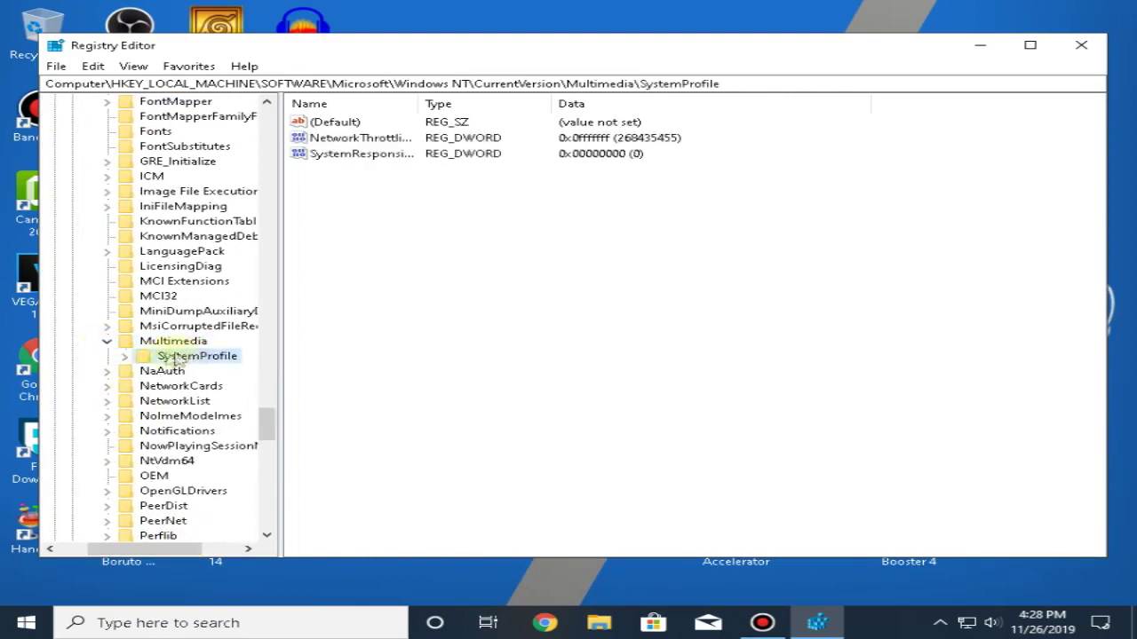
Step: Edit SystemResponsiveness in the SystemProfile key, trying 0 and 1 as hexadecimal value data and keeping 0
double_click(351, 156)
text(0)
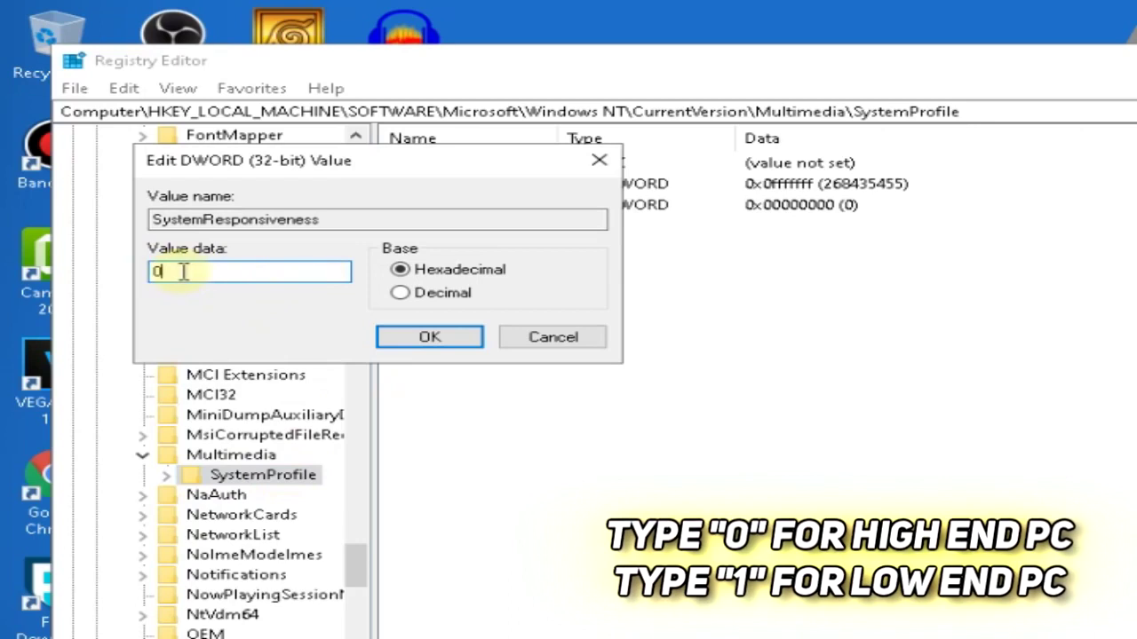
double_click(165, 272)
text(1)
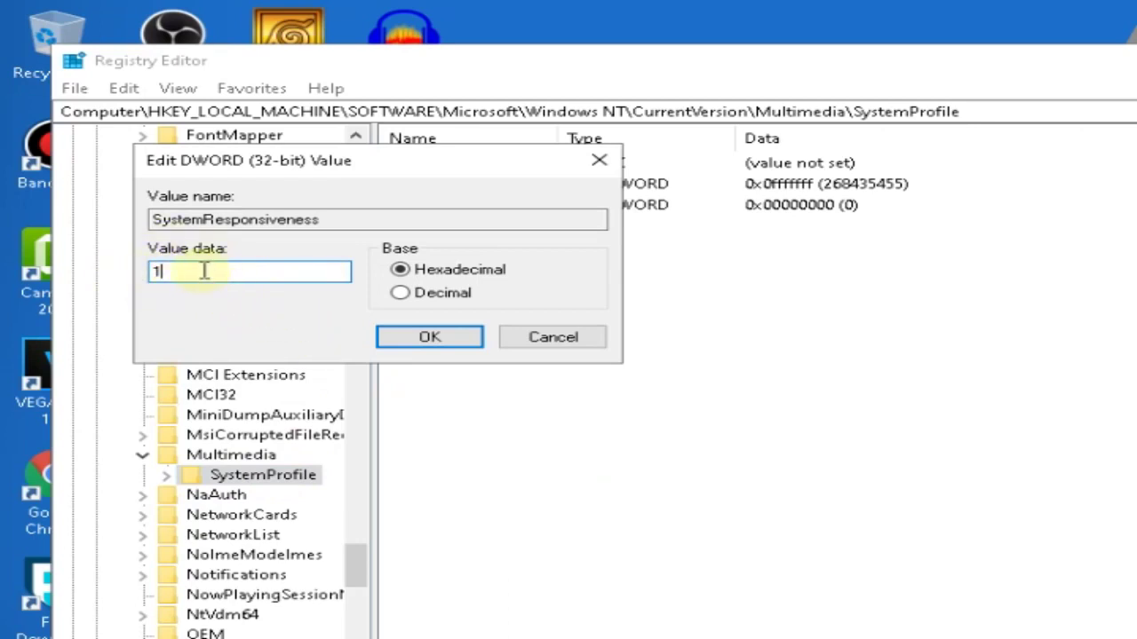
click(459, 341)
Step: Set NetworkThrottlingIndex in the SystemProfile key to fffffff in hexadecimal
double_click(444, 185)
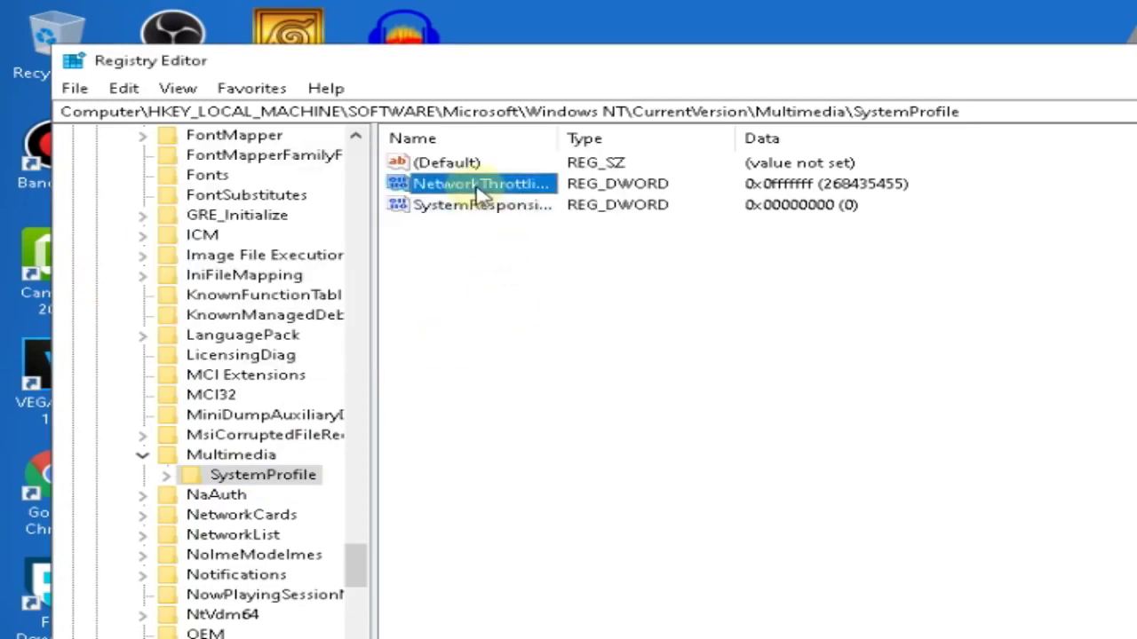
text(fffffff)
drag(231, 271, 112, 272)
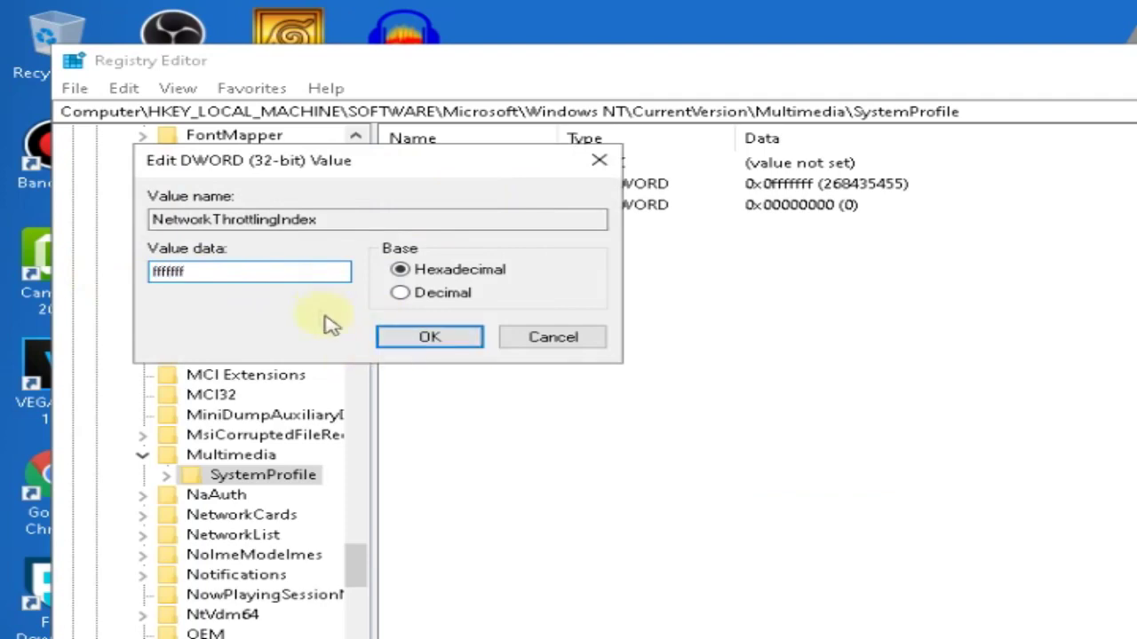
click(428, 339)
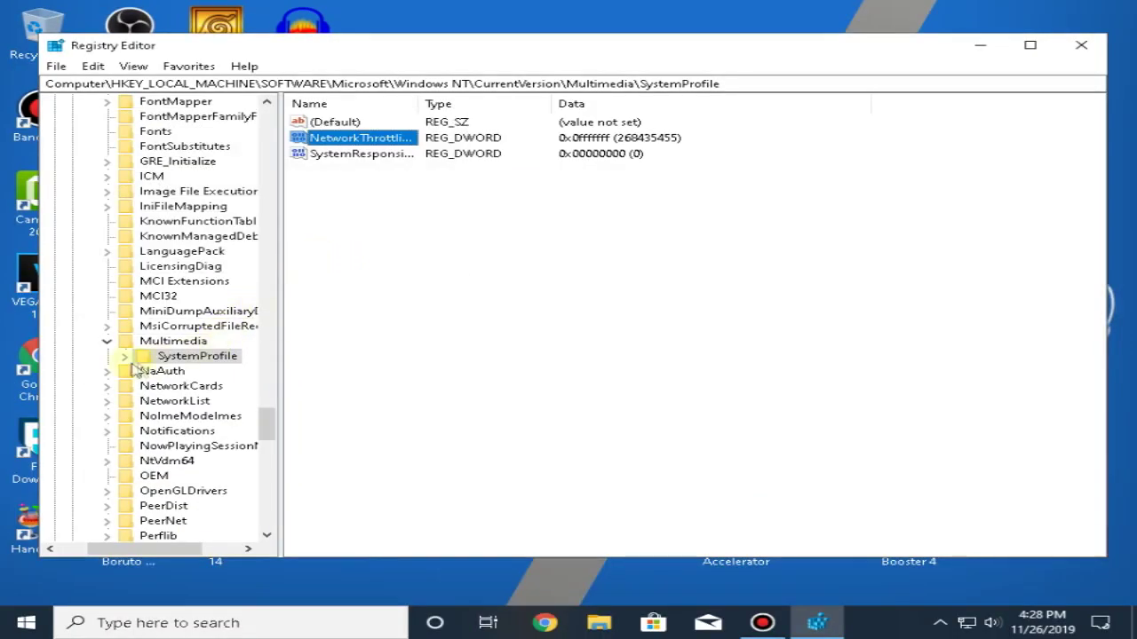
Step: Expand the SystemProfile key and its Tasks subkey, and open the Games key
click(125, 358)
click(182, 371)
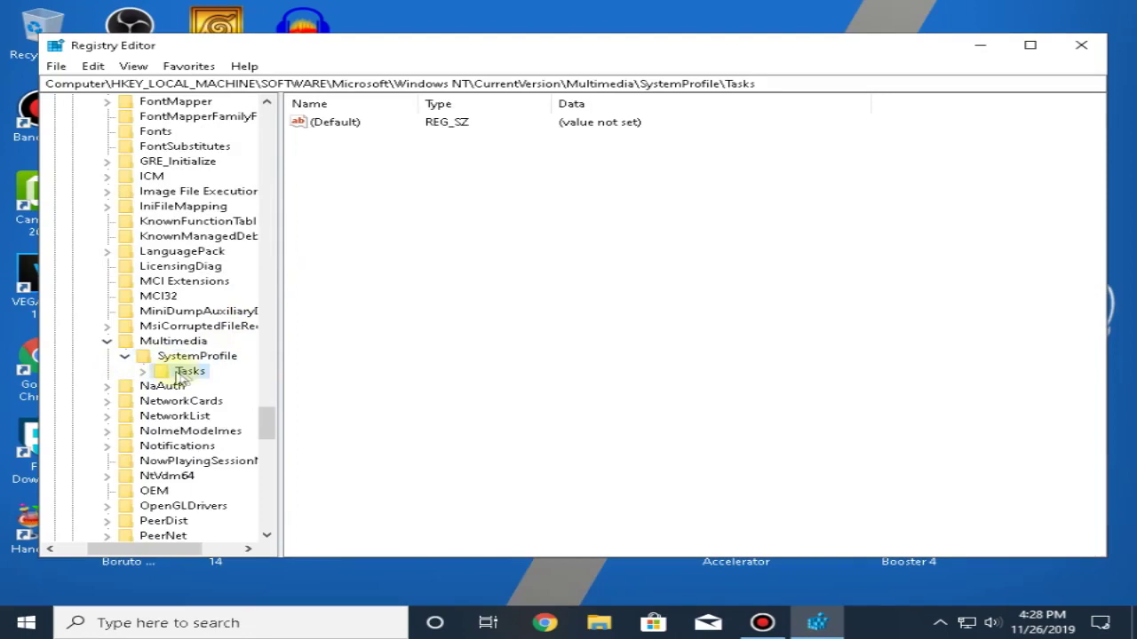
click(144, 372)
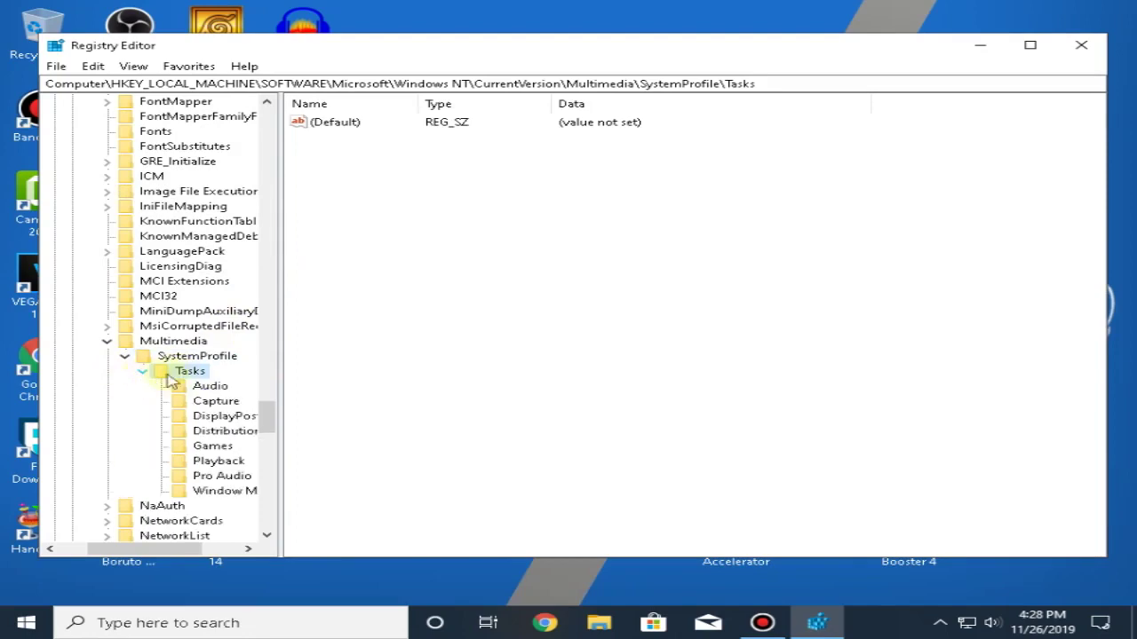
click(213, 446)
drag(201, 550, 220, 551)
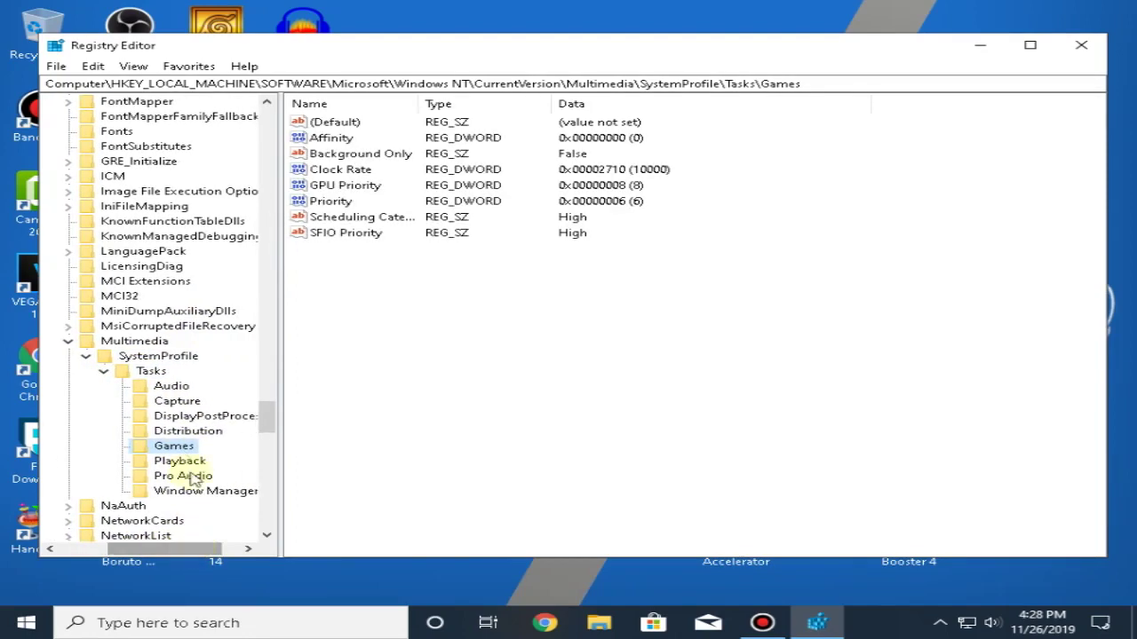
Step: Set GPU Priority to 8 and Priority to 6 in the Games key, both in hexadecimal
double_click(368, 188)
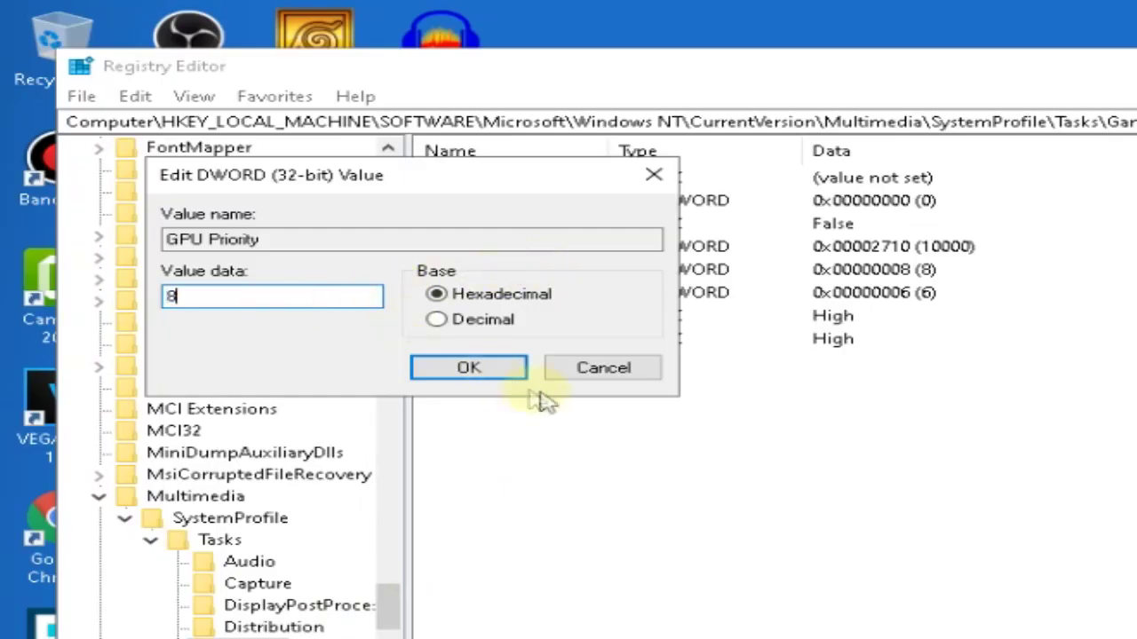
click(469, 372)
double_click(465, 294)
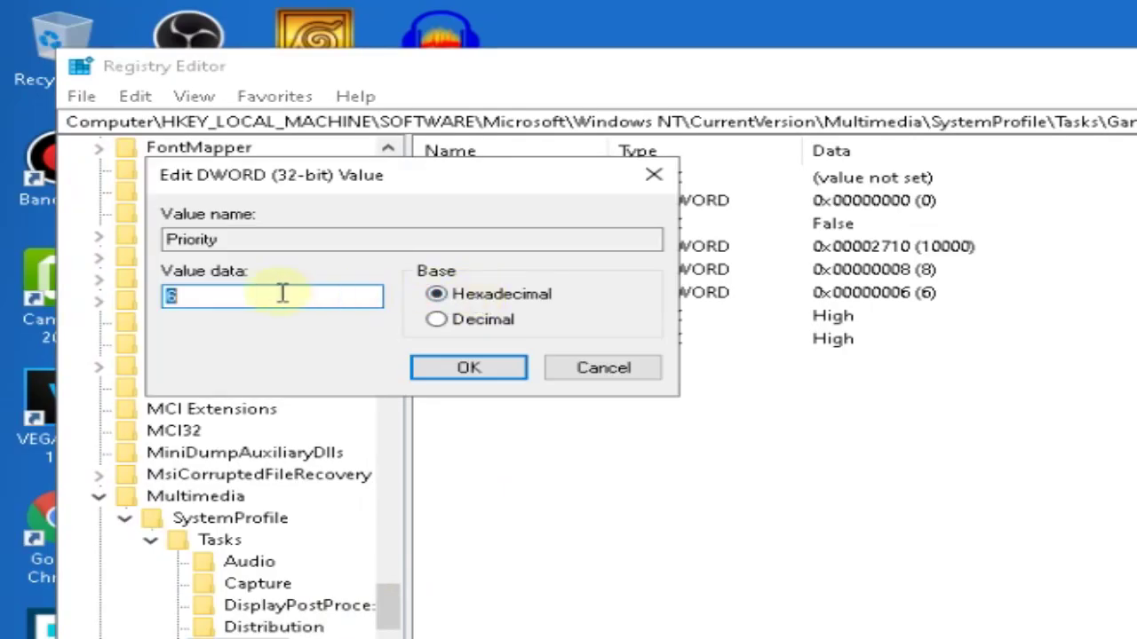
click(439, 371)
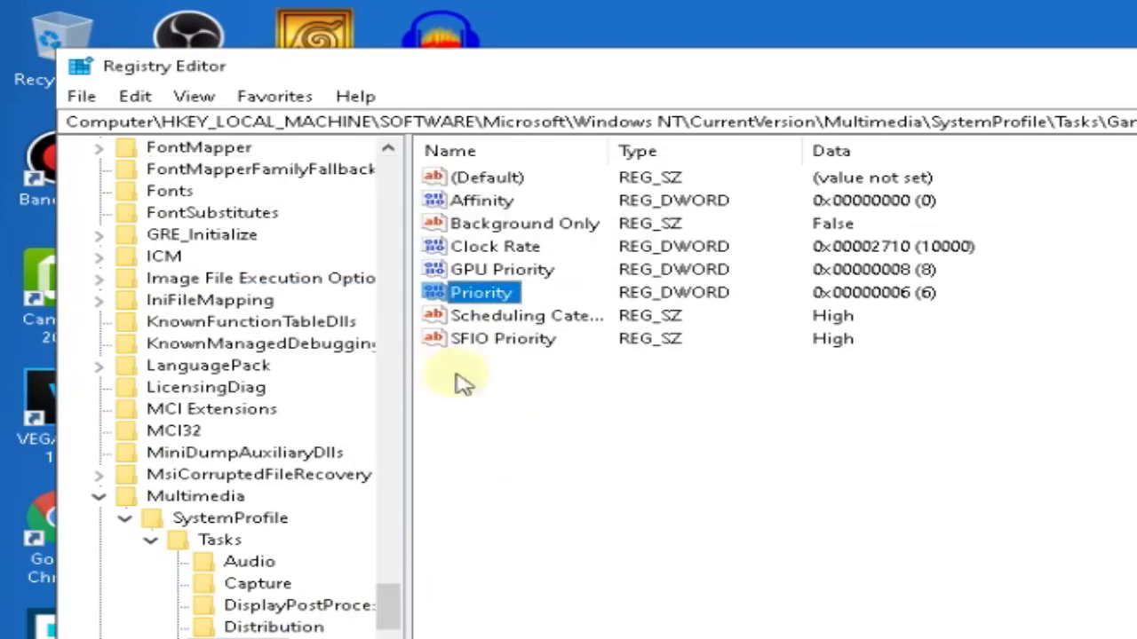
Step: Set both Scheduling Category and SFIO Priority in the Games key to High
double_click(502, 317)
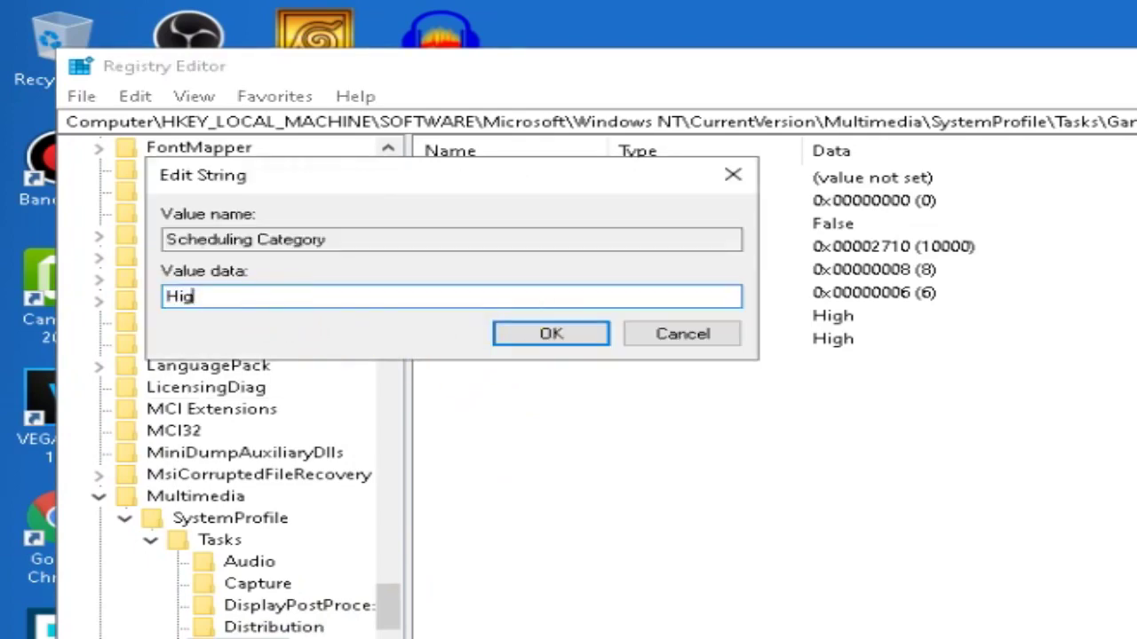
click(549, 336)
double_click(484, 339)
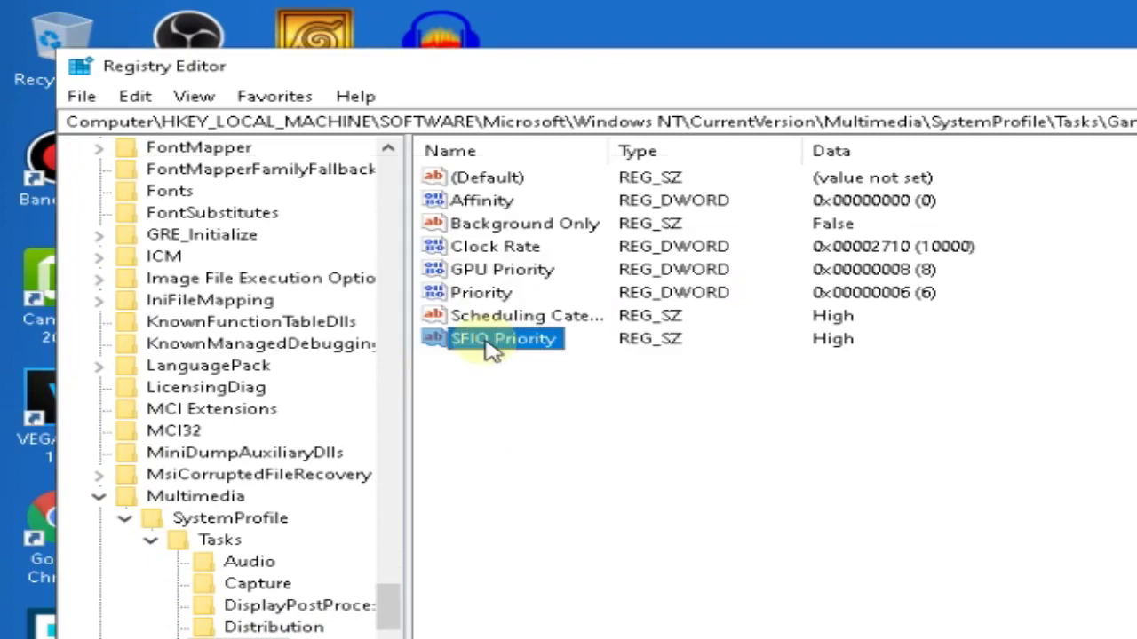
click(558, 337)
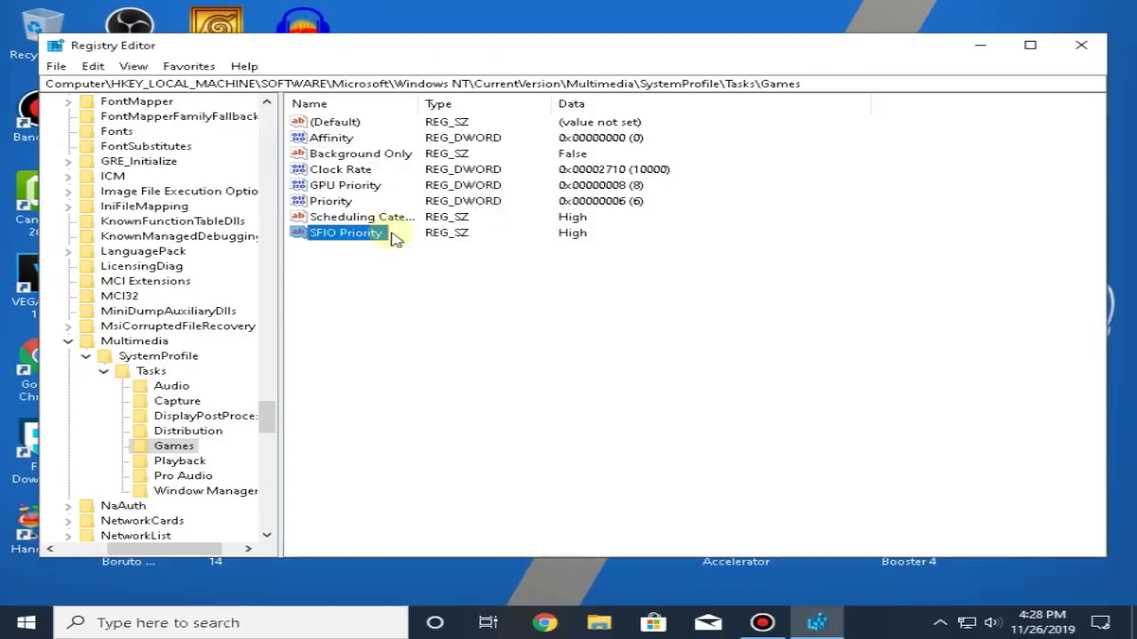
Step: Collapse the Multimedia key and close Registry Editor, refreshing the desktop
click(68, 343)
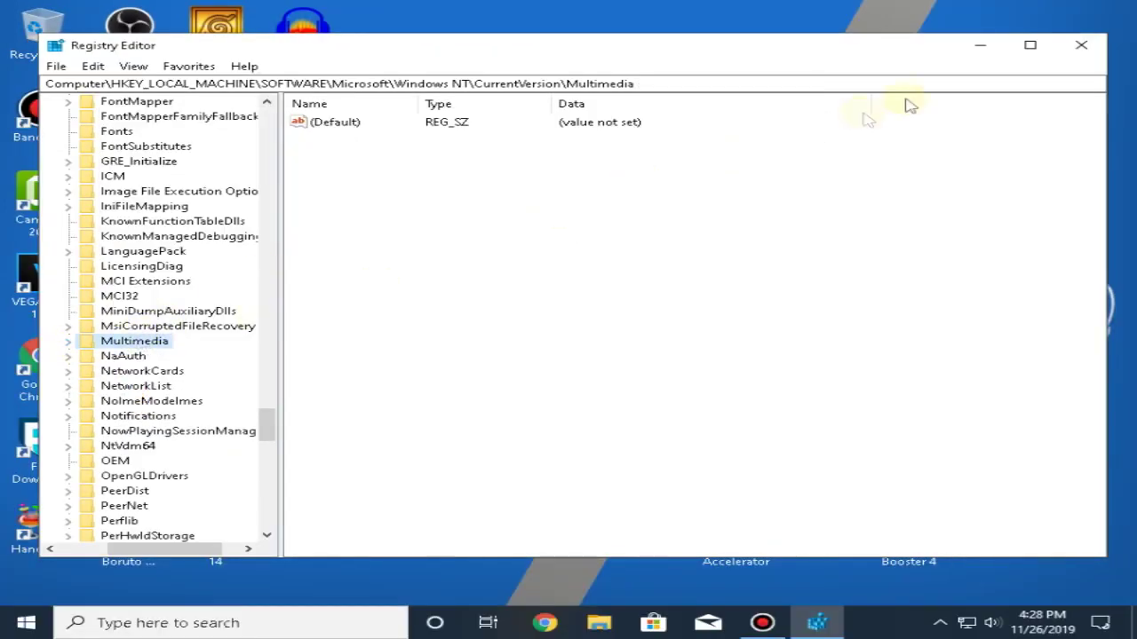
click(1081, 45)
right_click(560, 155)
click(556, 156)
right_click(553, 149)
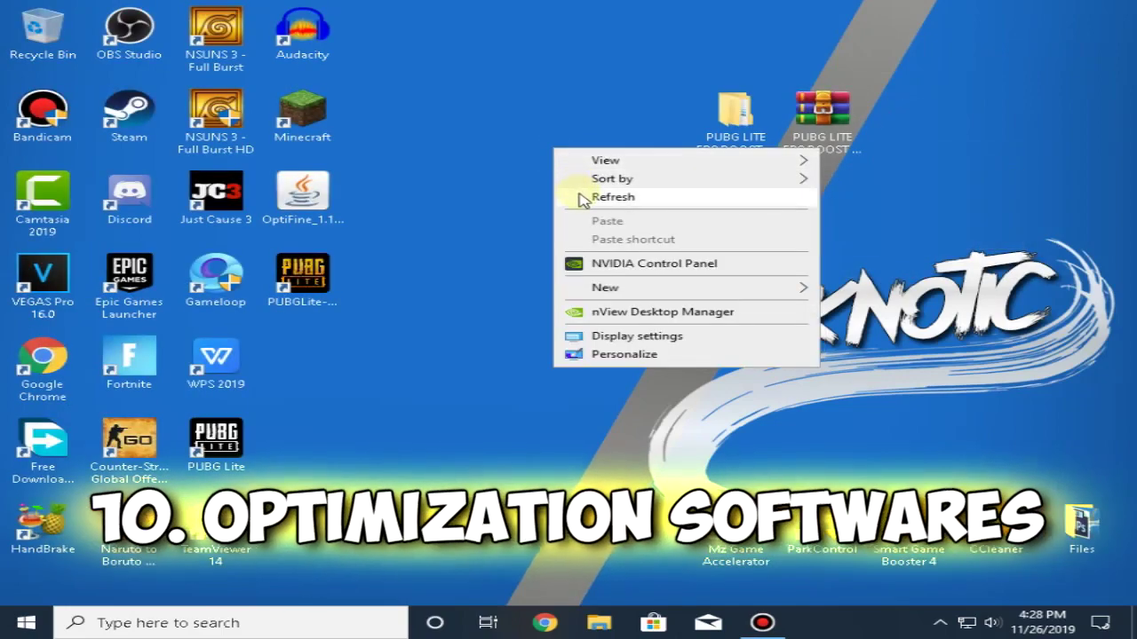
click(582, 199)
right_click(553, 158)
click(591, 204)
Step: Look through the PUBG LITE FPS BOOST & LAG SPIKES FIX folder for the optimization programs and close it
double_click(736, 111)
double_click(266, 120)
double_click(376, 138)
click(391, 103)
click(397, 121)
click(315, 137)
click(1109, 9)
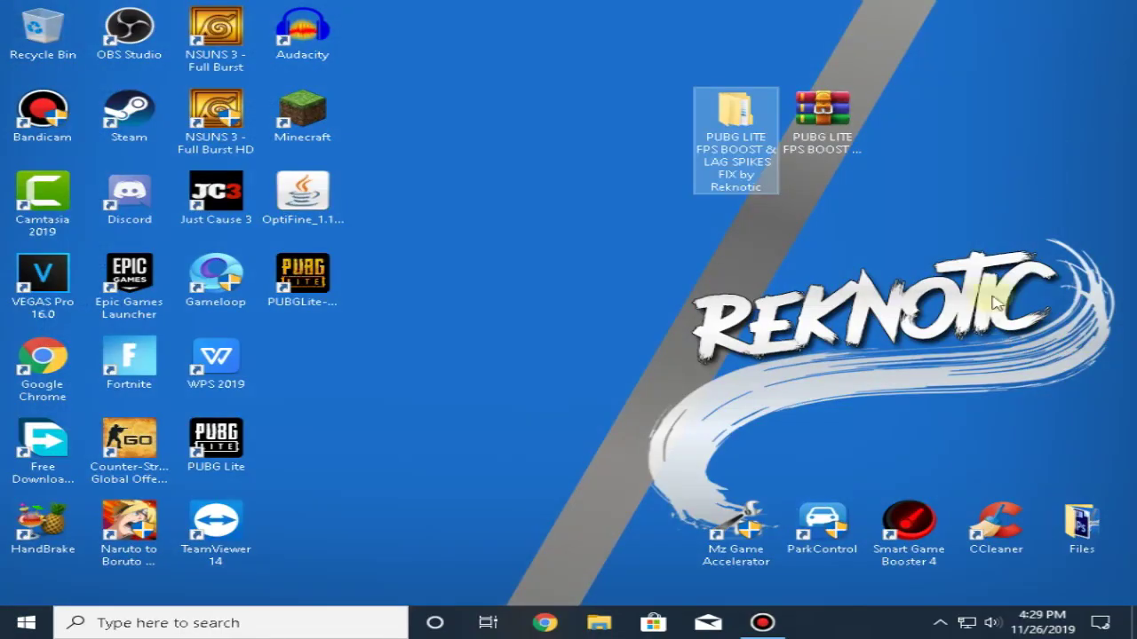
Step: Launch CCleaner without updating it, and analyze and delete the default junk files with Custom Clean
double_click(959, 516)
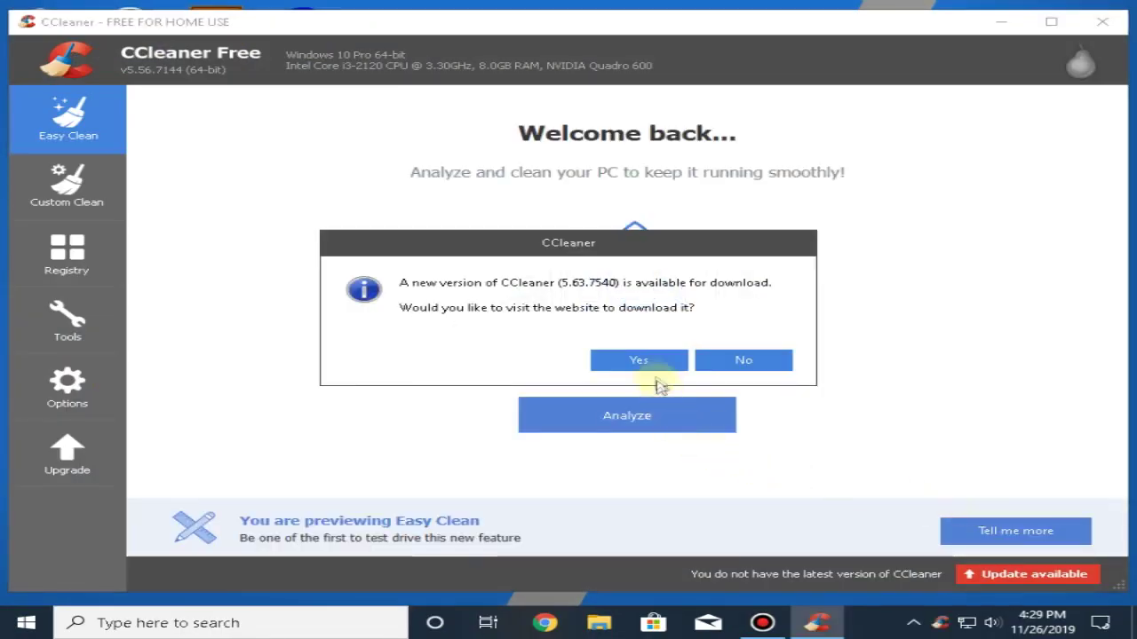
click(736, 359)
click(1114, 396)
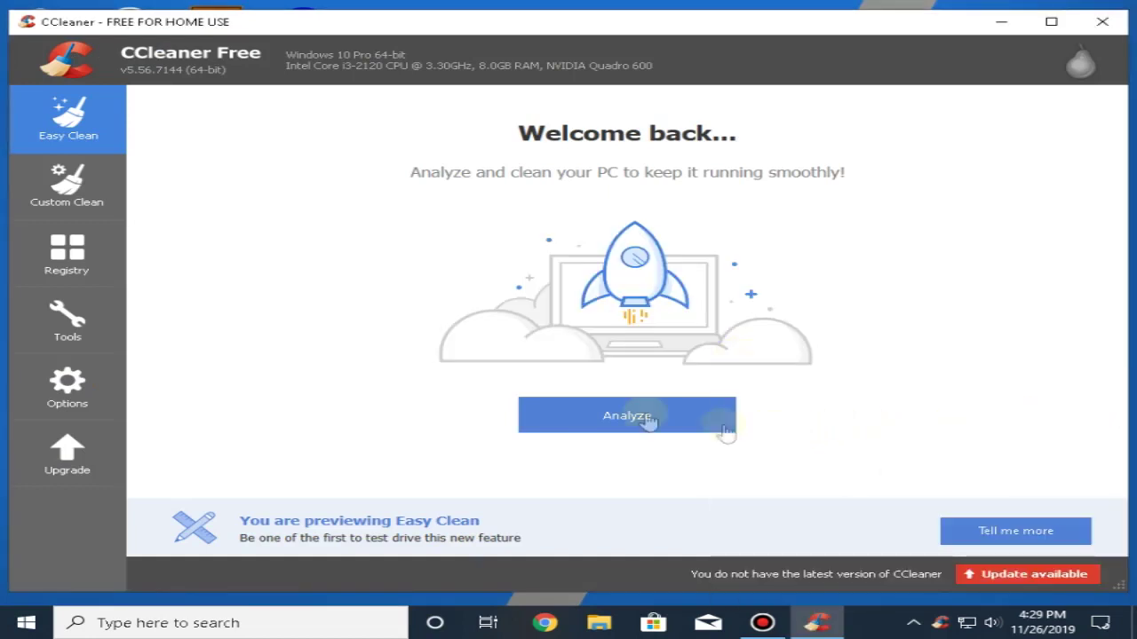
click(35, 185)
click(1094, 329)
click(470, 531)
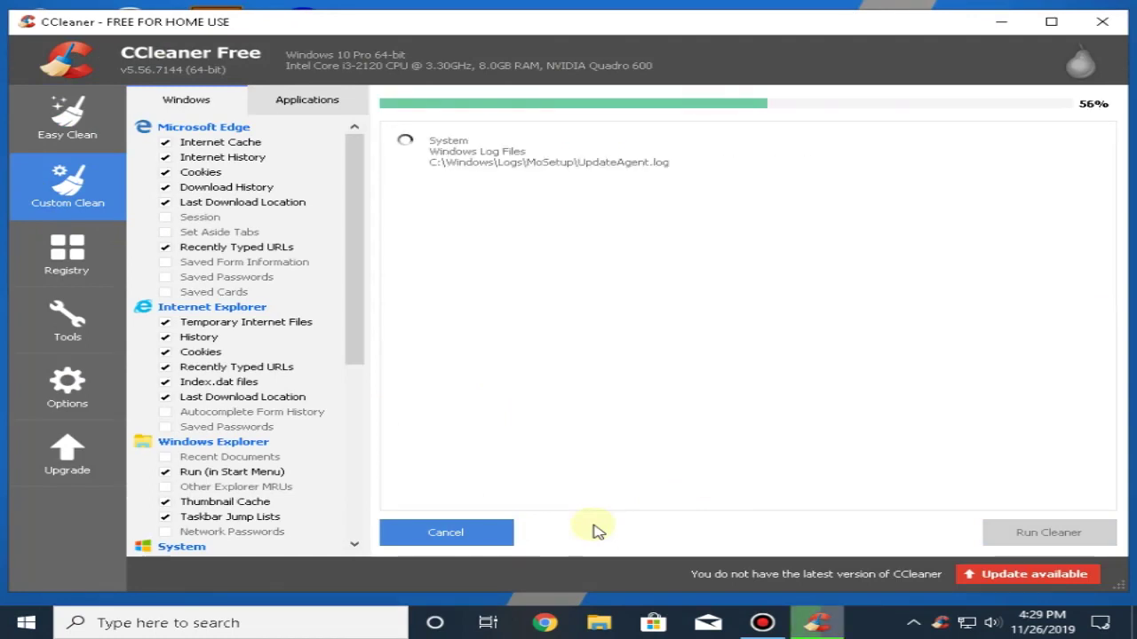
click(990, 531)
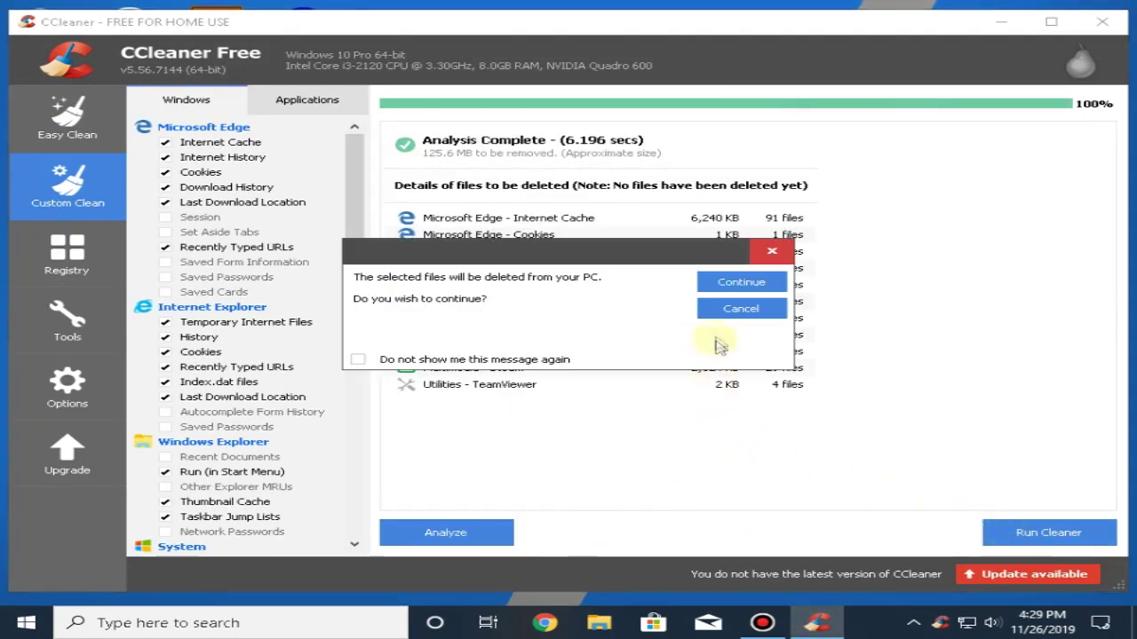
click(743, 285)
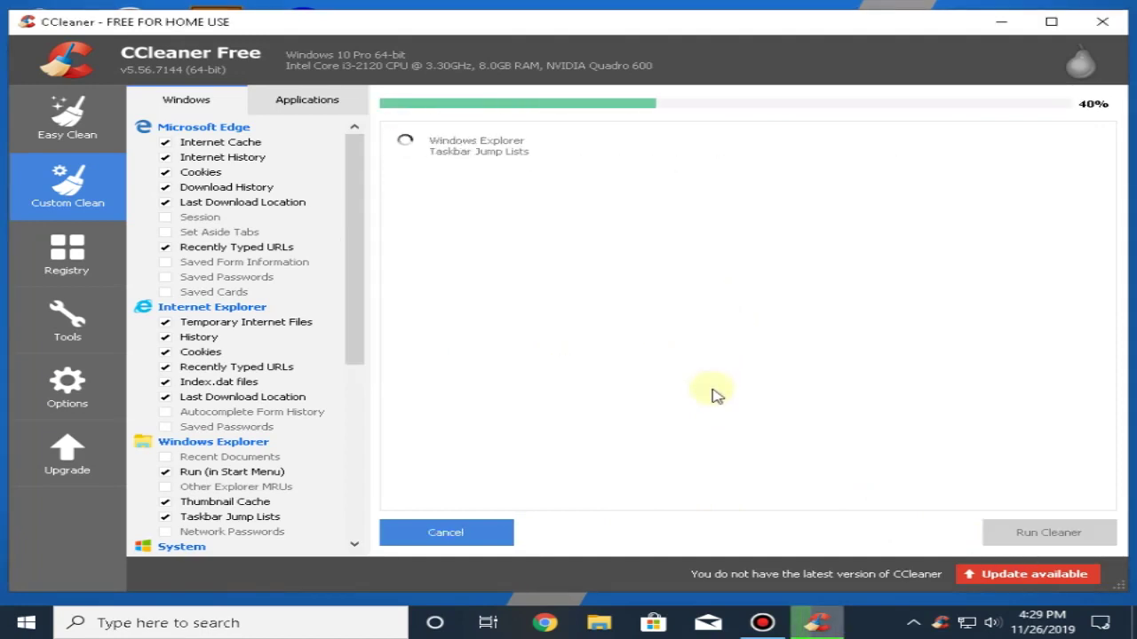
Step: Scan the registry for issues with CCleaner and save a registry backup as cc_20191126_162951 in Documents
click(71, 253)
click(445, 531)
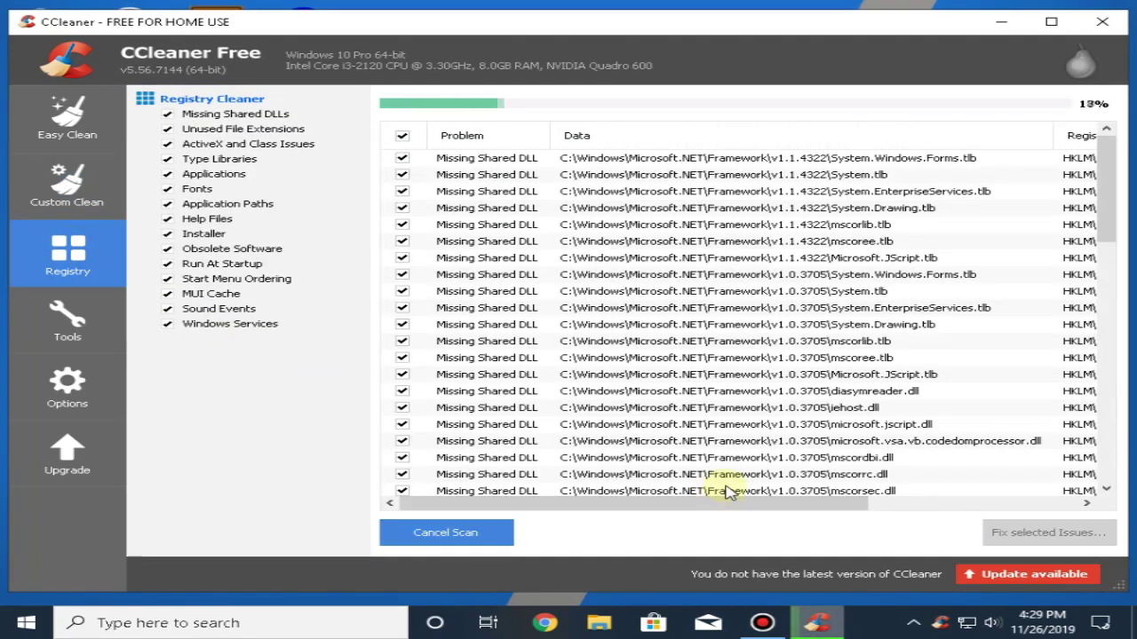
click(986, 532)
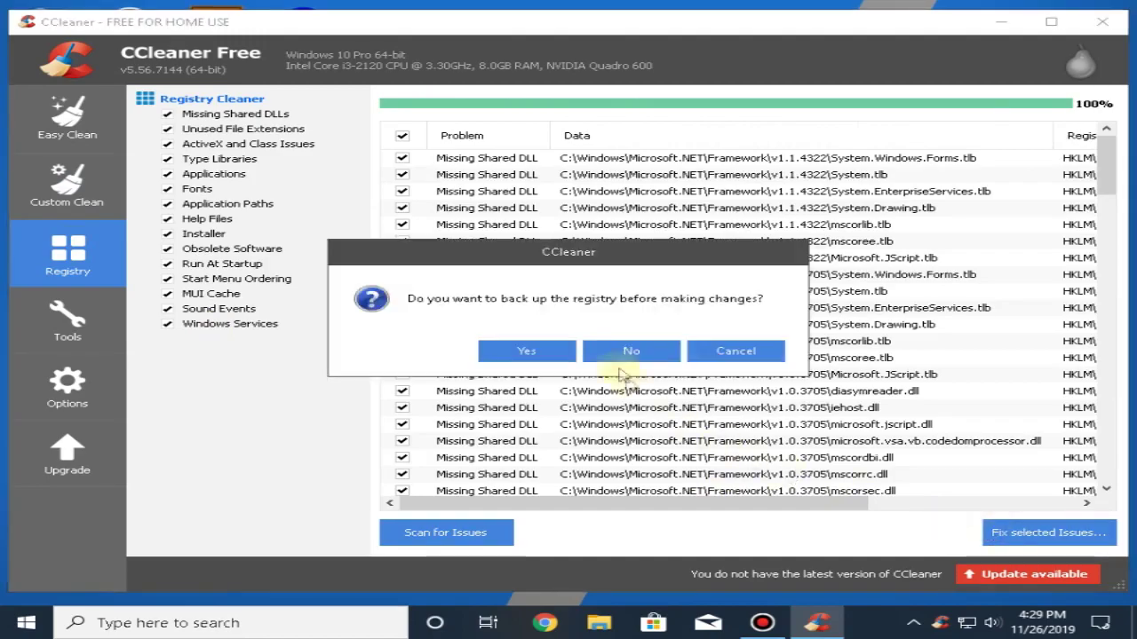
click(540, 354)
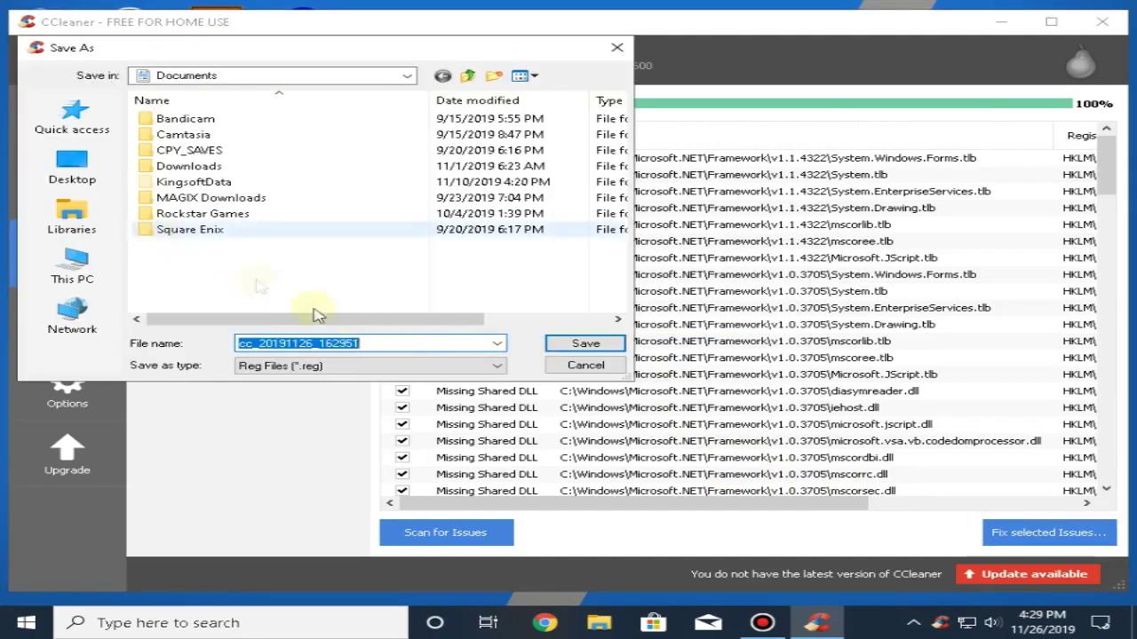
key(Return)
Step: Fix all selected registry issues and close CCleaner, refreshing the desktop
click(578, 391)
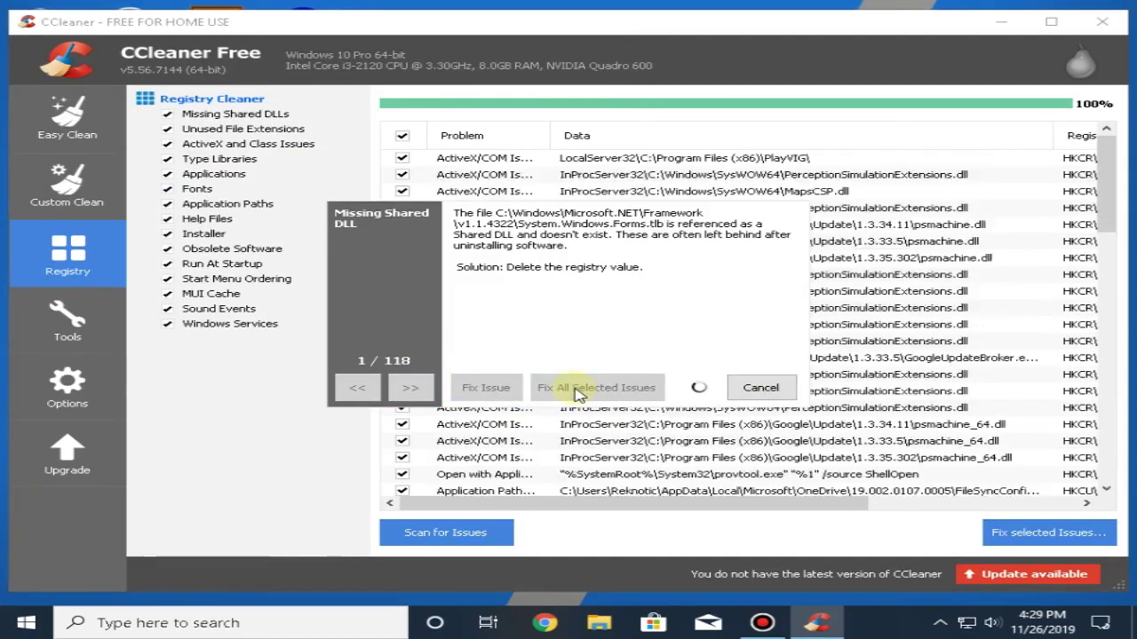
click(790, 390)
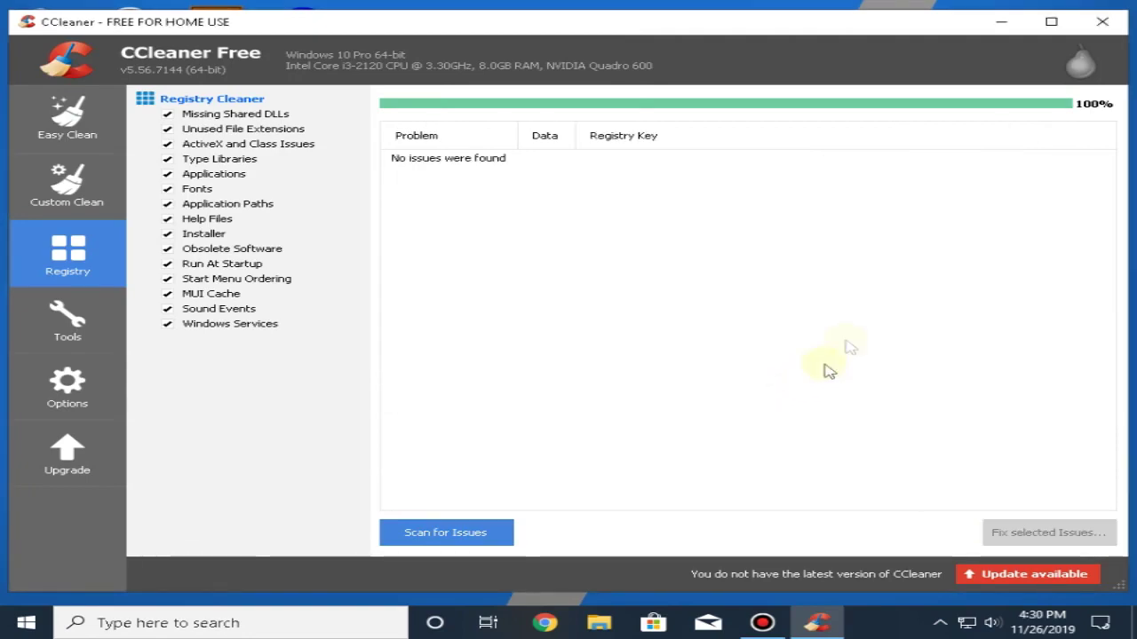
click(1102, 21)
right_click(560, 149)
click(622, 210)
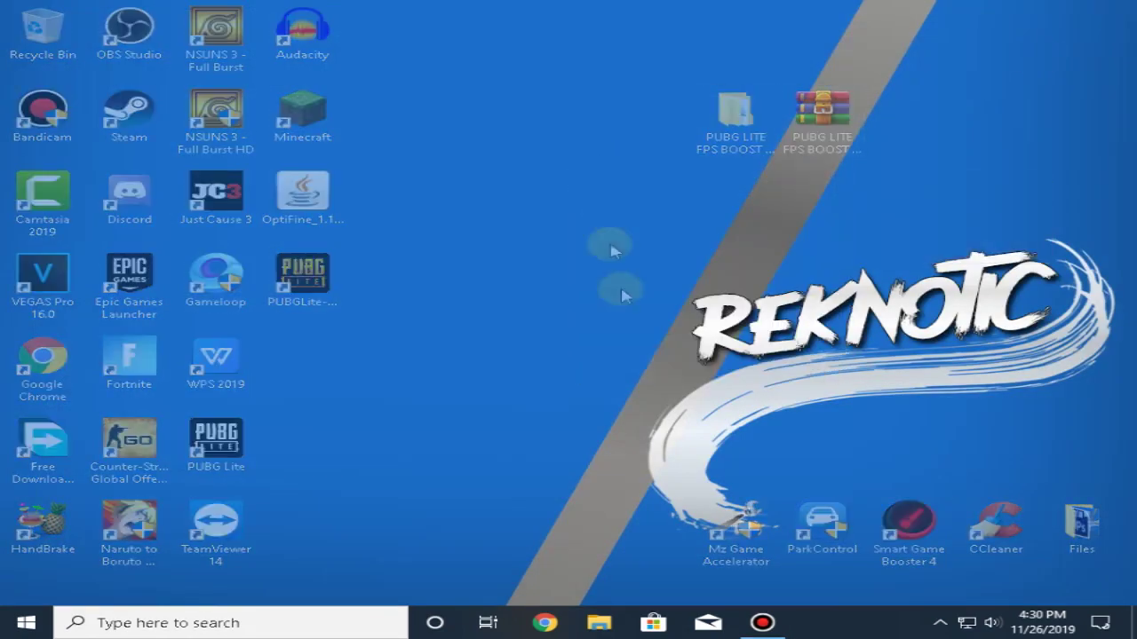
Step: Switch to Game Acceleration Mode in Mz Game Accelerator with all four available optimizations enabled
click(471, 431)
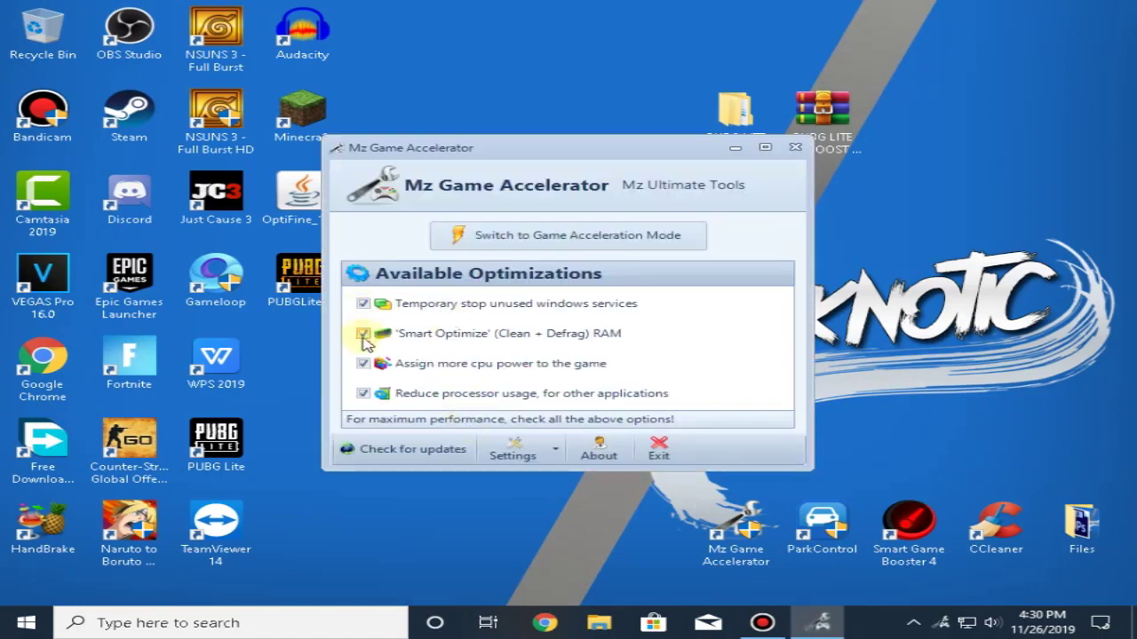
click(551, 236)
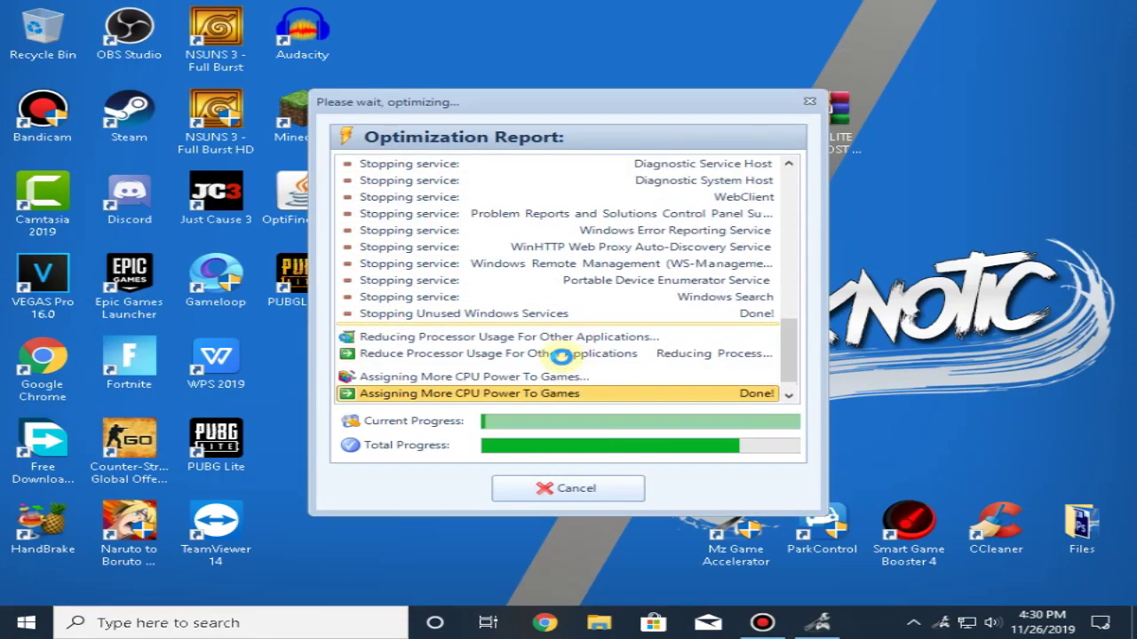
click(686, 339)
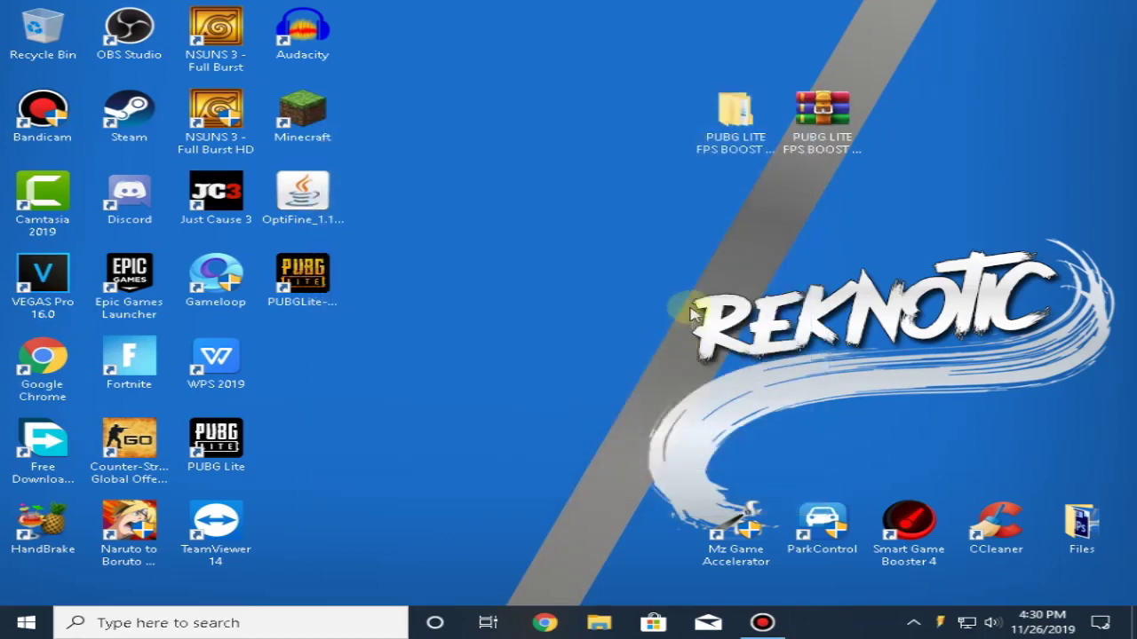
right_click(672, 267)
click(729, 314)
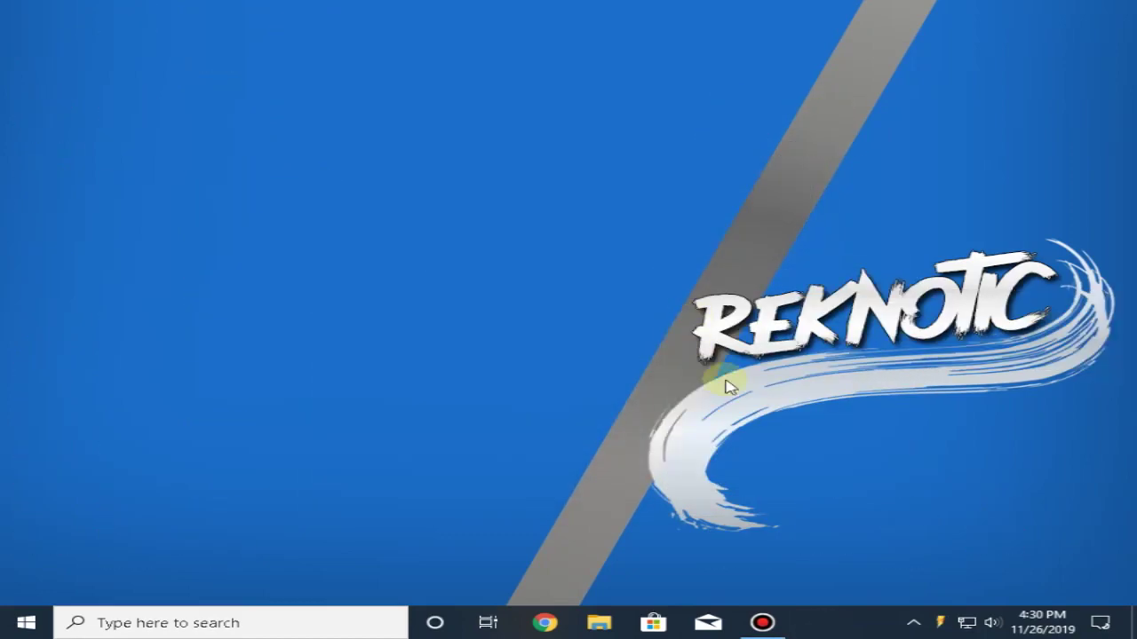
Step: Launch ParkControl and choose Ultimate Performance as the power profile for the CPU settings
right_click(833, 528)
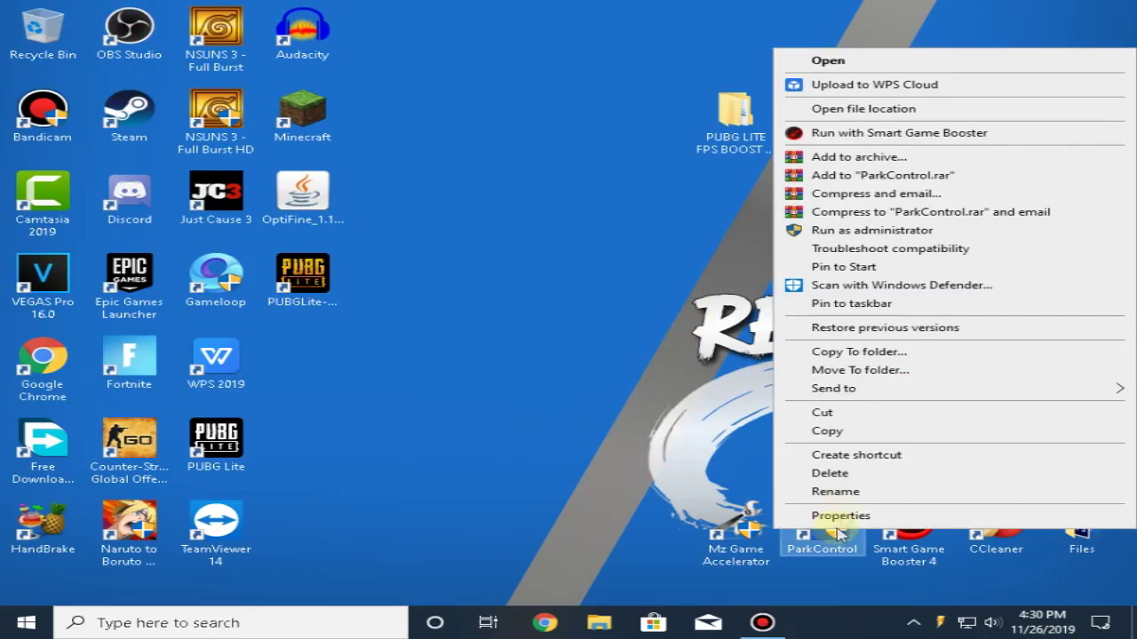
key(Escape)
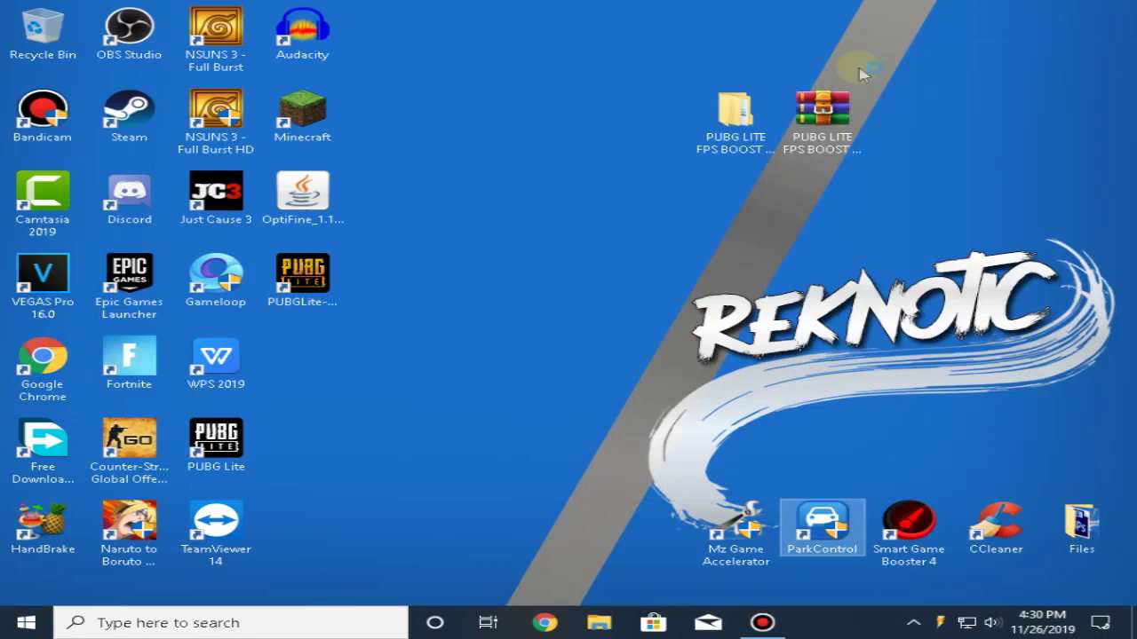
click(495, 422)
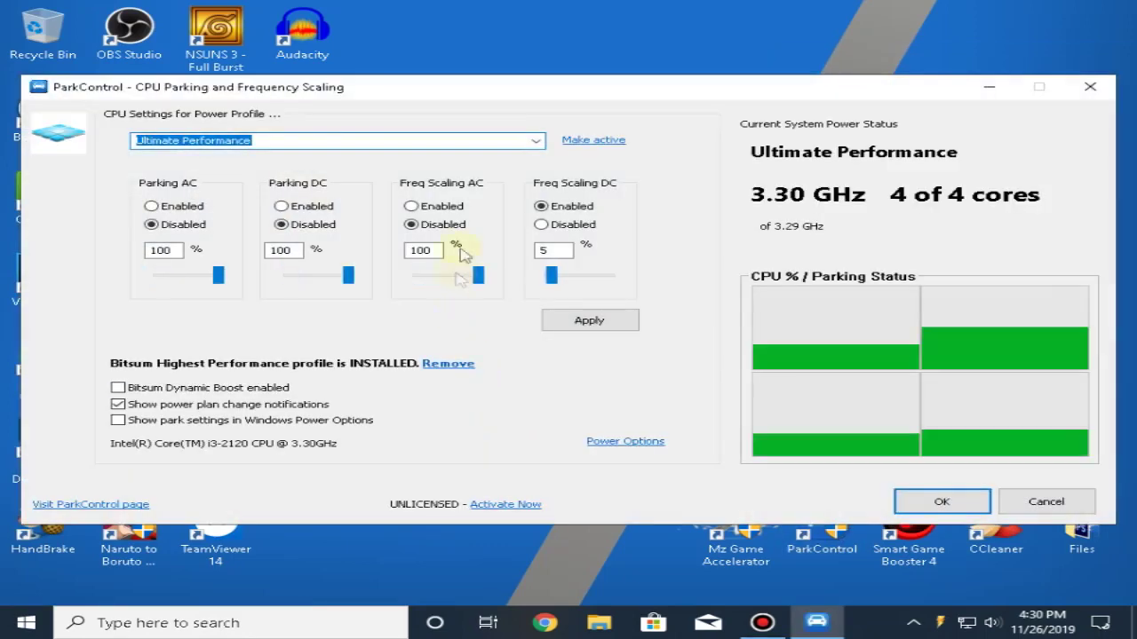
click(536, 142)
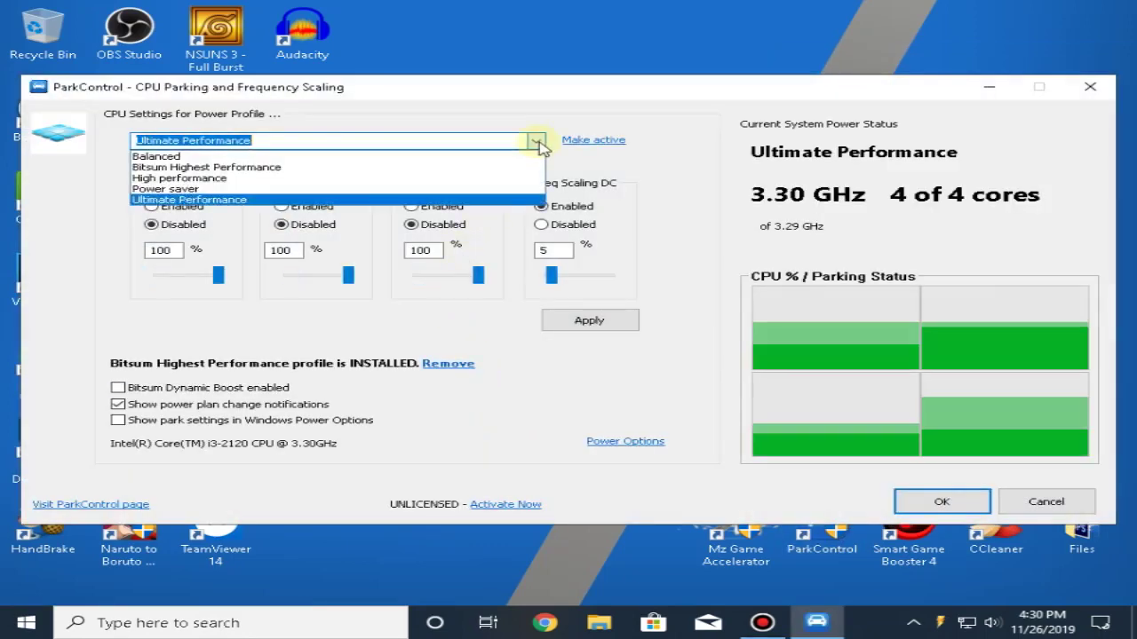
click(260, 200)
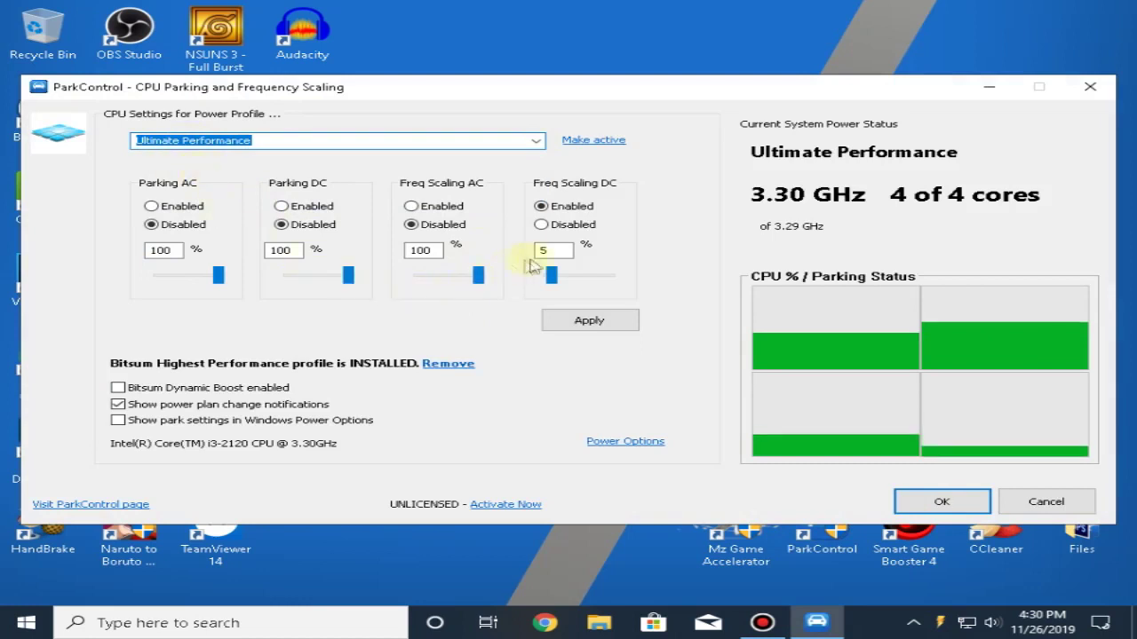
Step: Set Freq Scaling DC to 100% for the Ultimate Performance profile, apply it and close ParkControl
drag(552, 278, 621, 274)
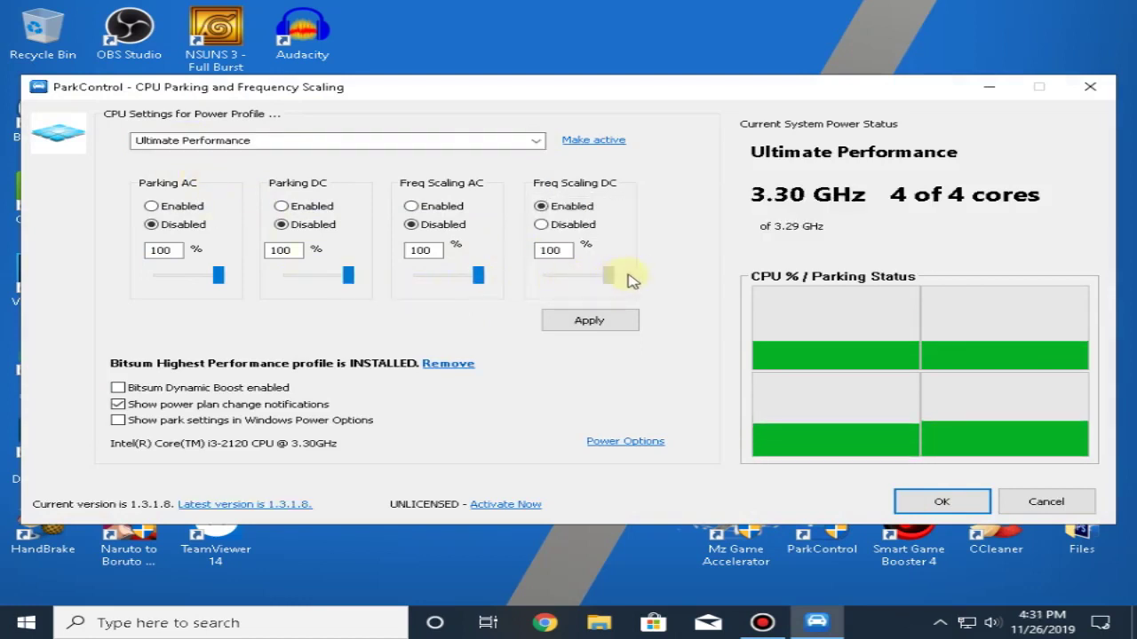
click(590, 324)
click(648, 341)
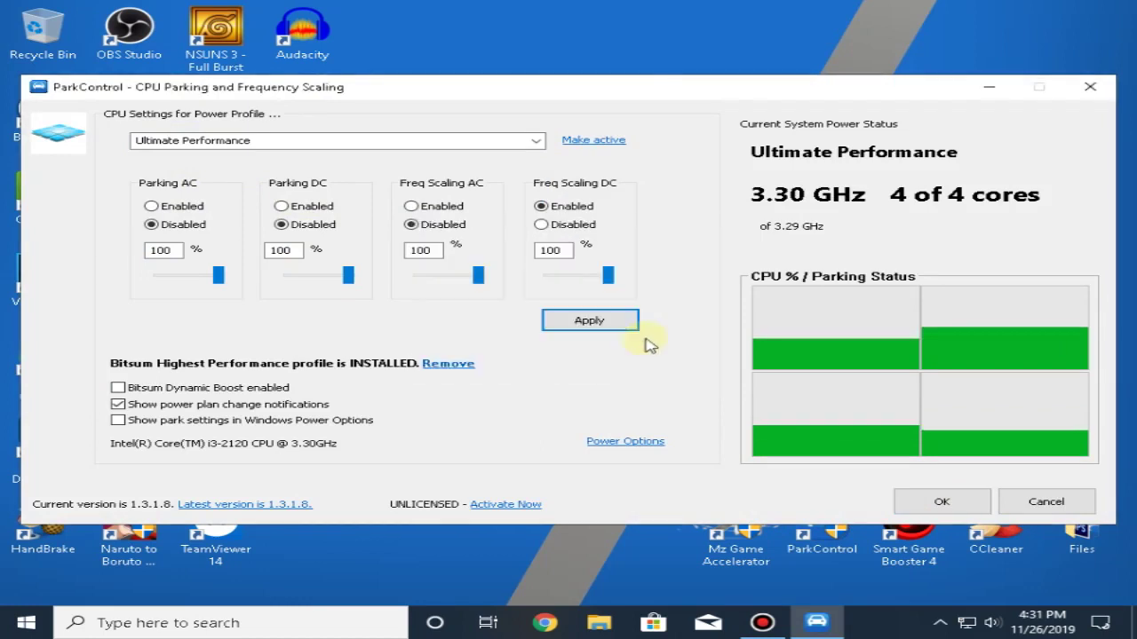
click(597, 323)
click(626, 336)
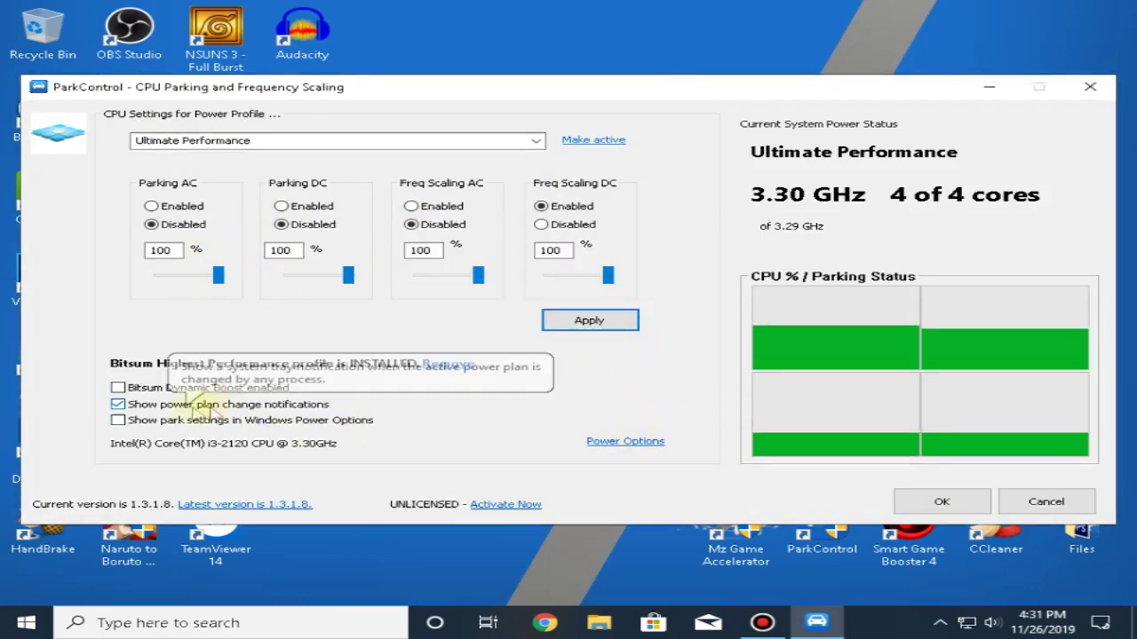
click(947, 512)
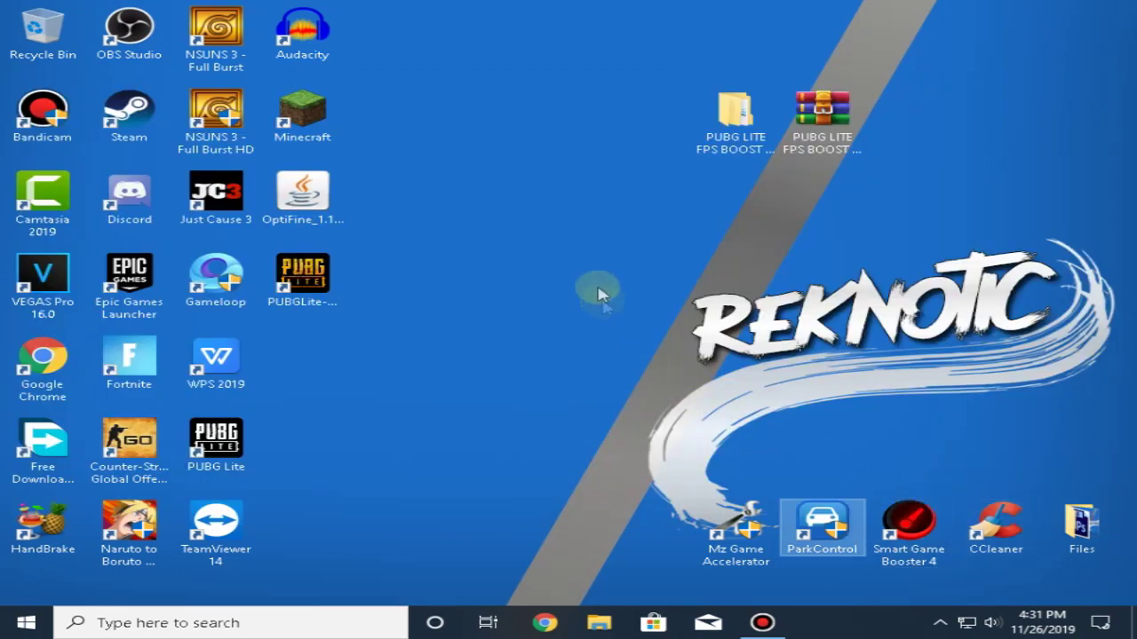
right_click(561, 206)
click(593, 254)
right_click(559, 224)
mouse_move(609, 236)
click(875, 334)
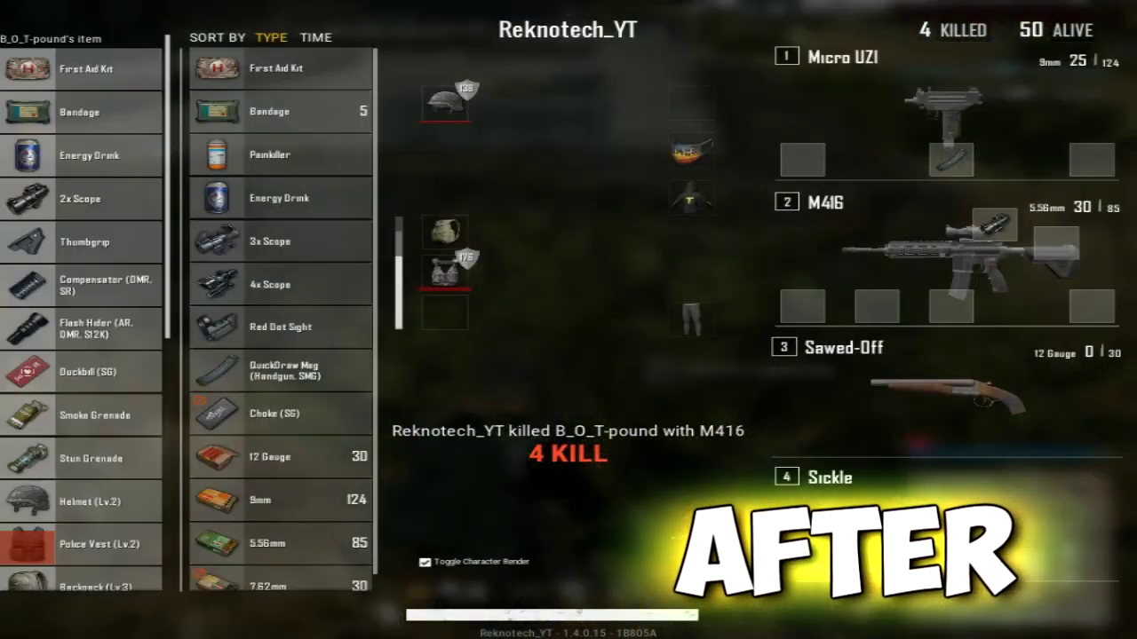
Step: Take the First Aid Kit, Bandage, Energy Drink, Helmet (Lv.2) and Backpack (Lv.3) from the loot in PUBG Lite, and close the inventory
click(85, 68)
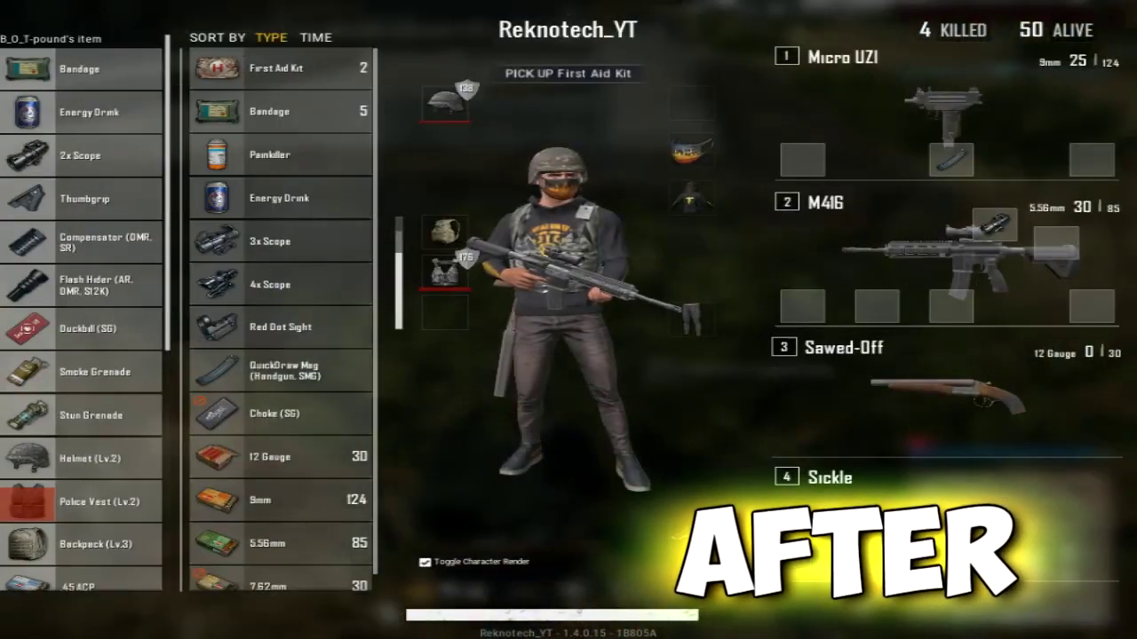
right_click(142, 80)
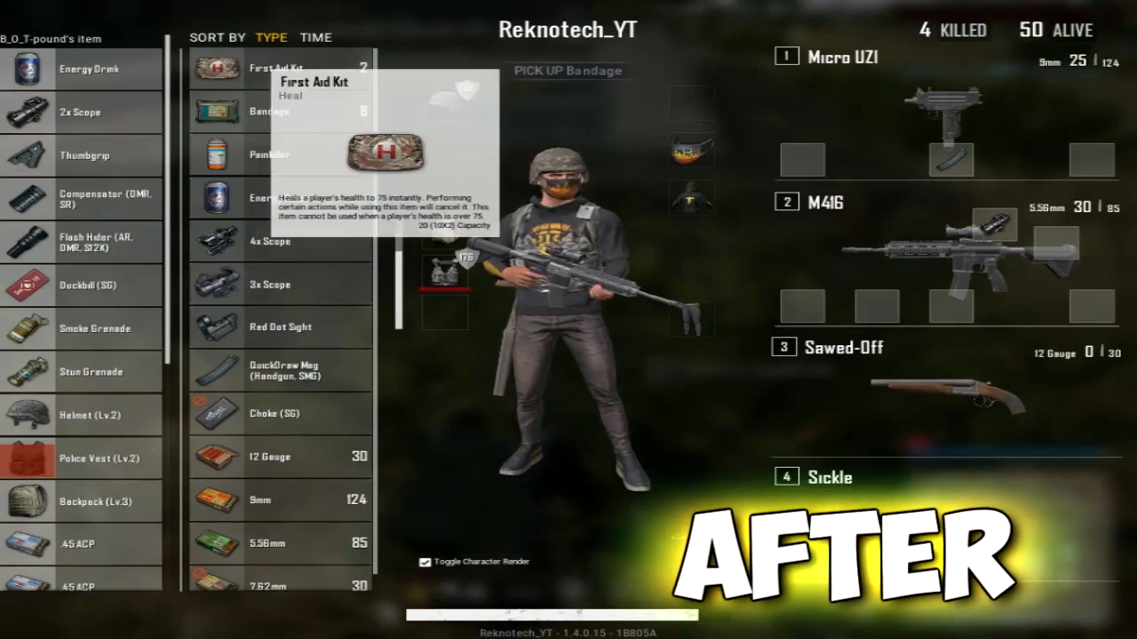
right_click(85, 68)
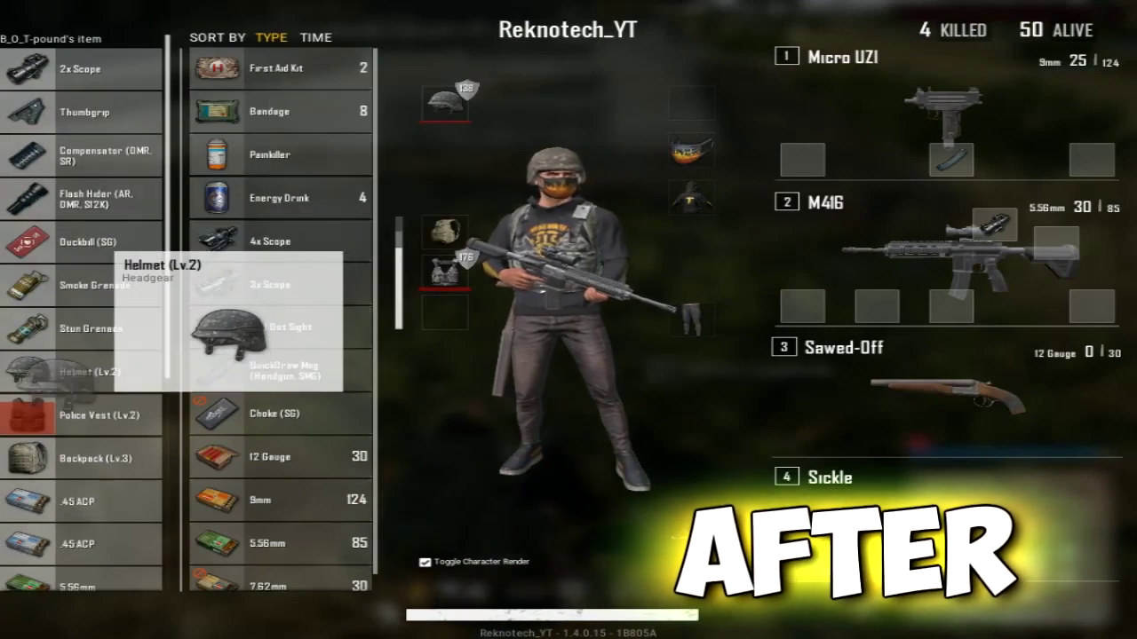
right_click(85, 371)
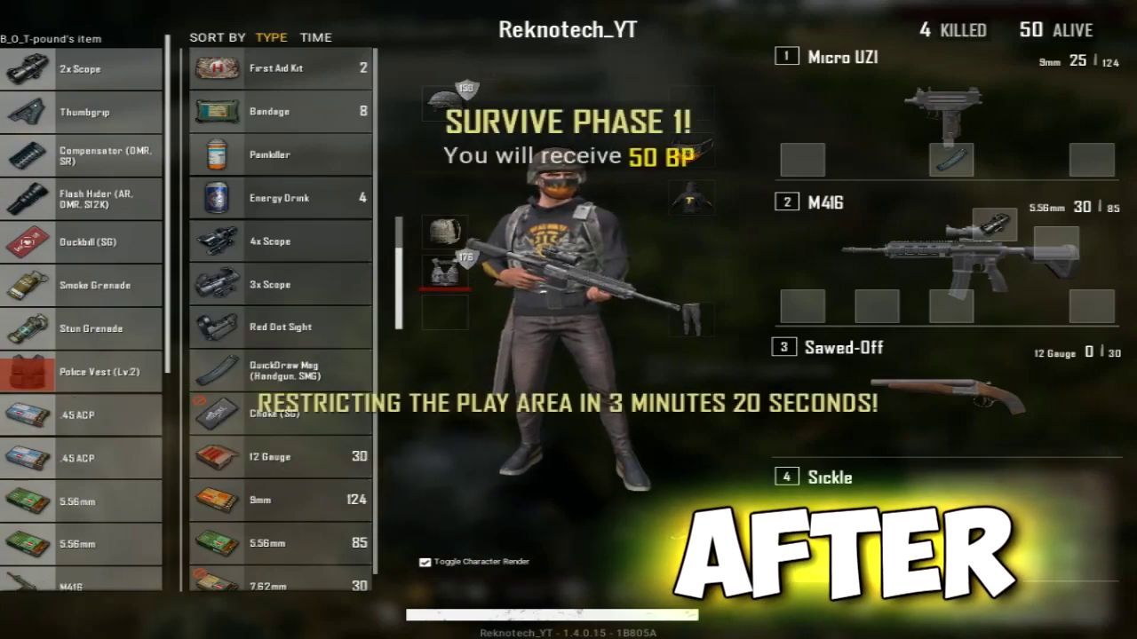
key(Tab)
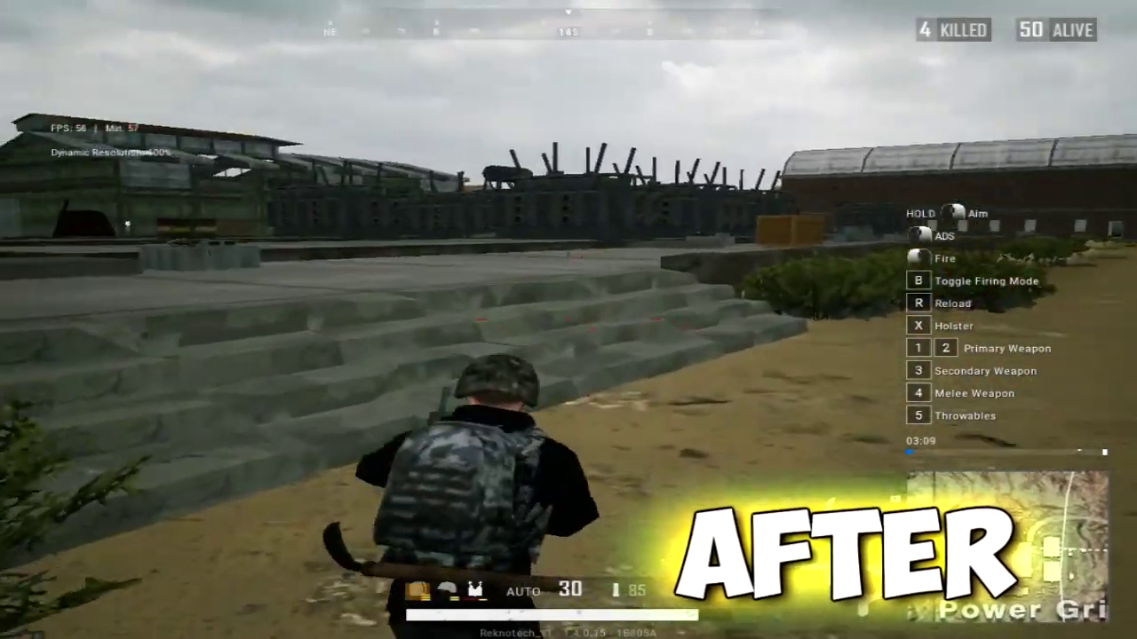
key(2)
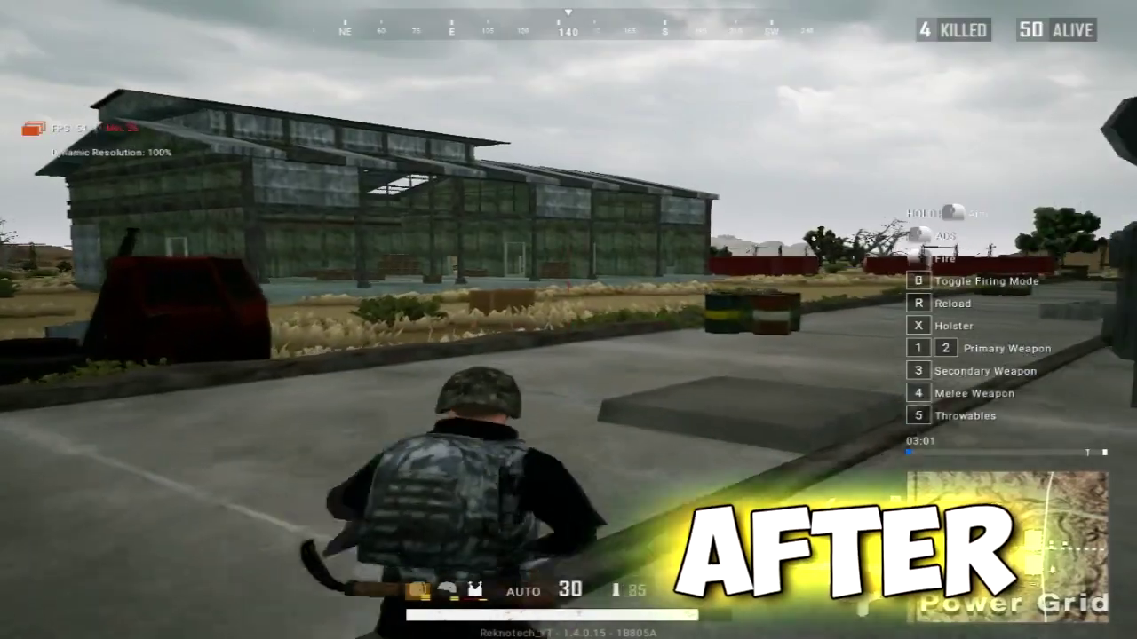
key(w)
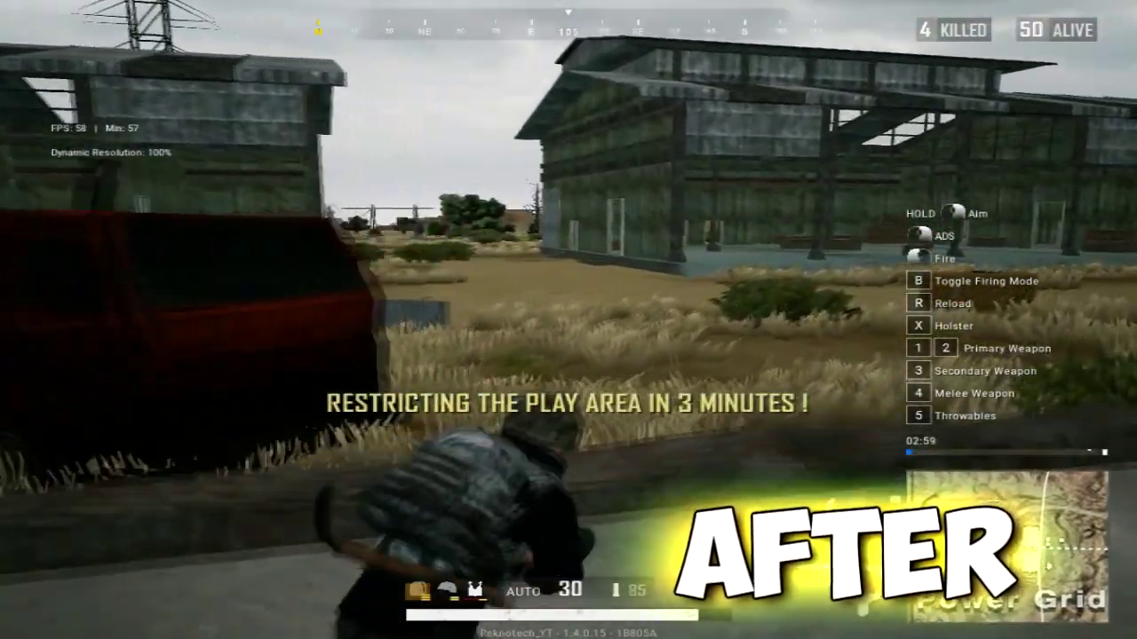
Step: Run from the red vehicle across the field into the open green warehouse and pick up the 5.56mm ammo inside
key(w)
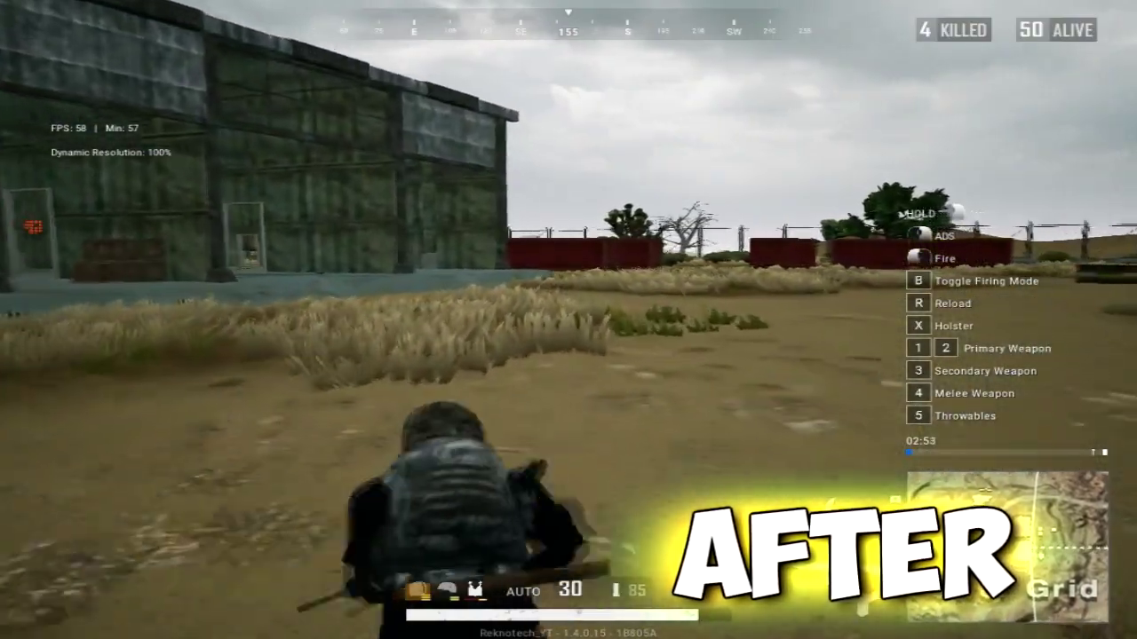
key(w)
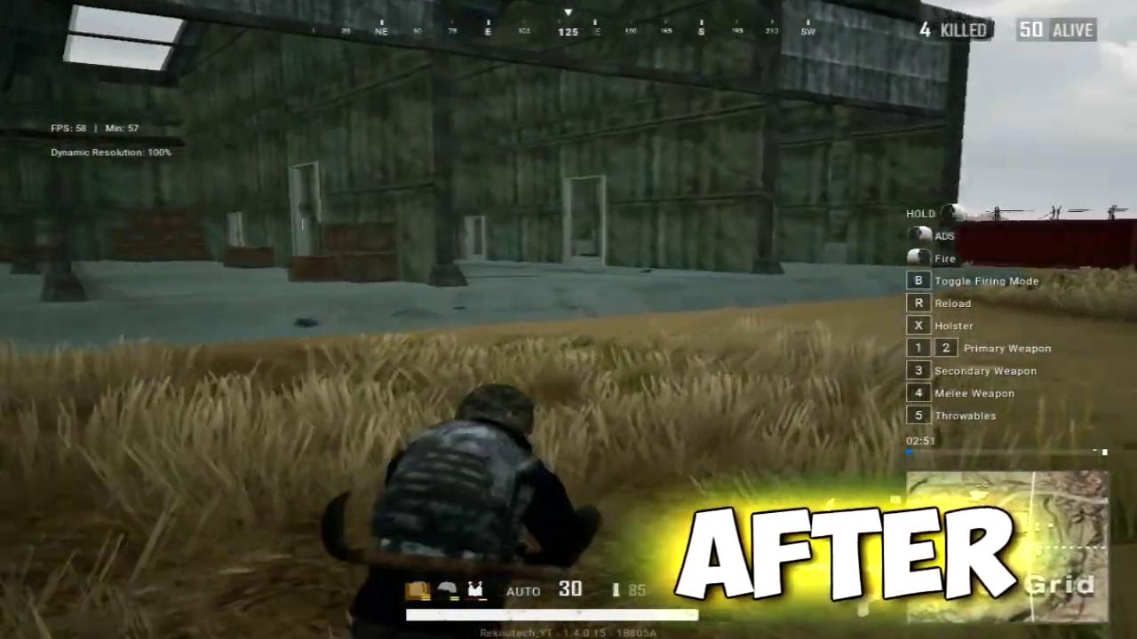
key(w)
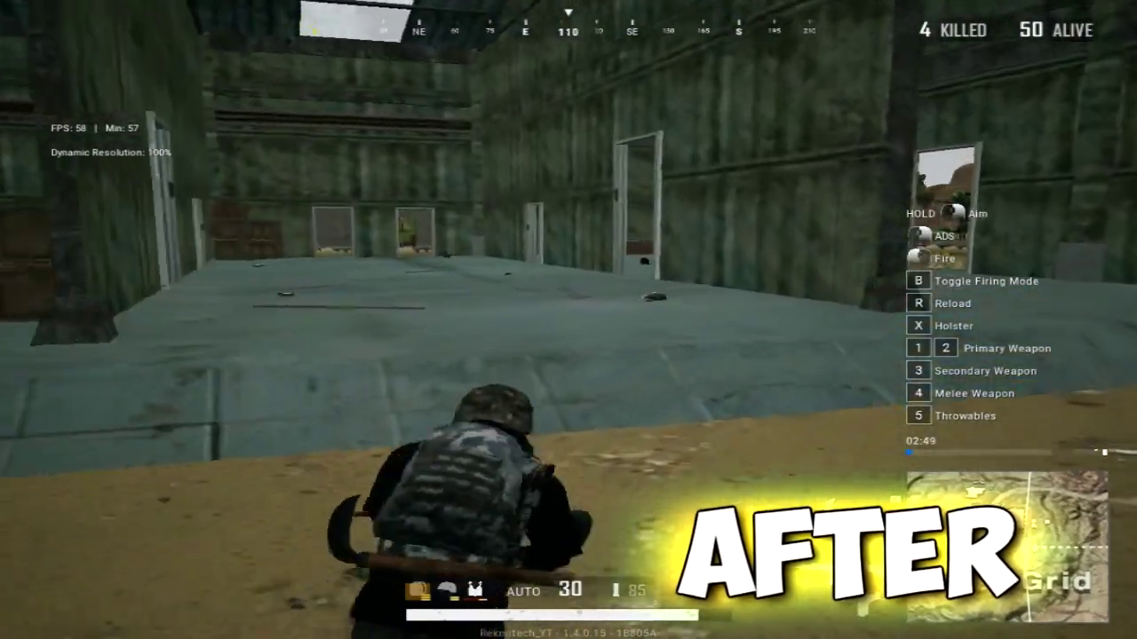
key(w)
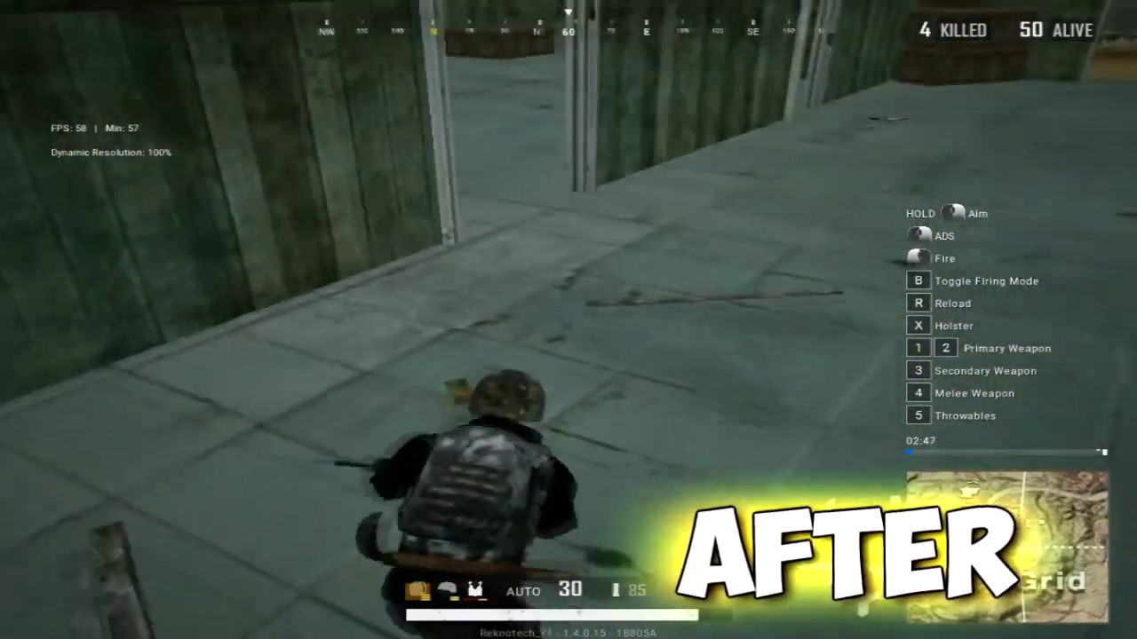
key(w)
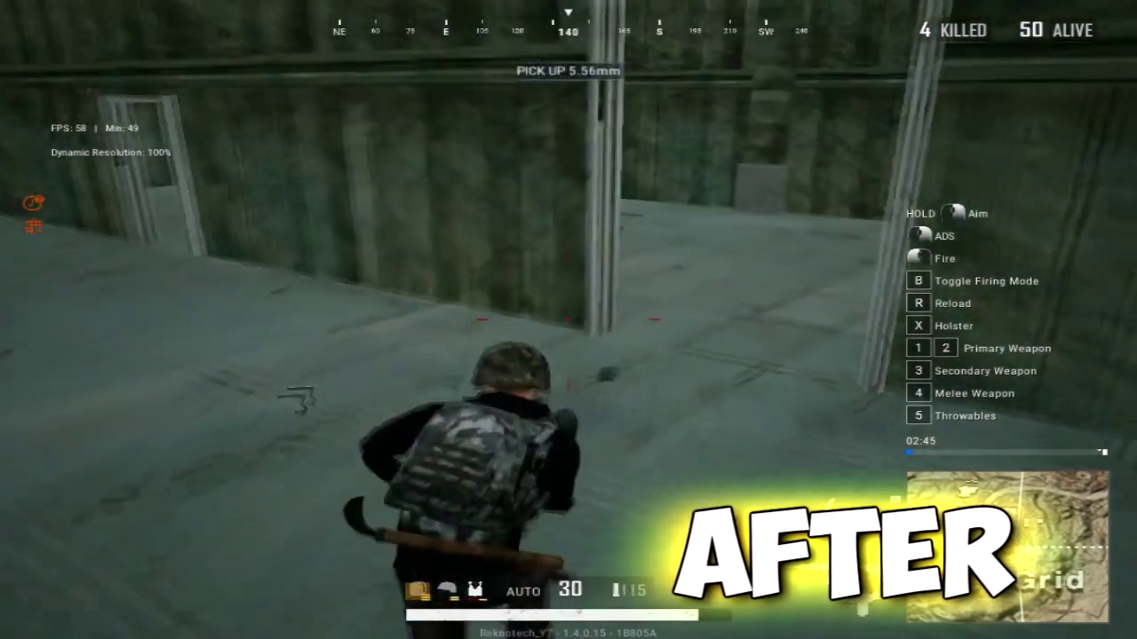
Step: Cross the warehouse, leave through its far doorway and run over the yard to the entrance steps of the grey block building
key(w)
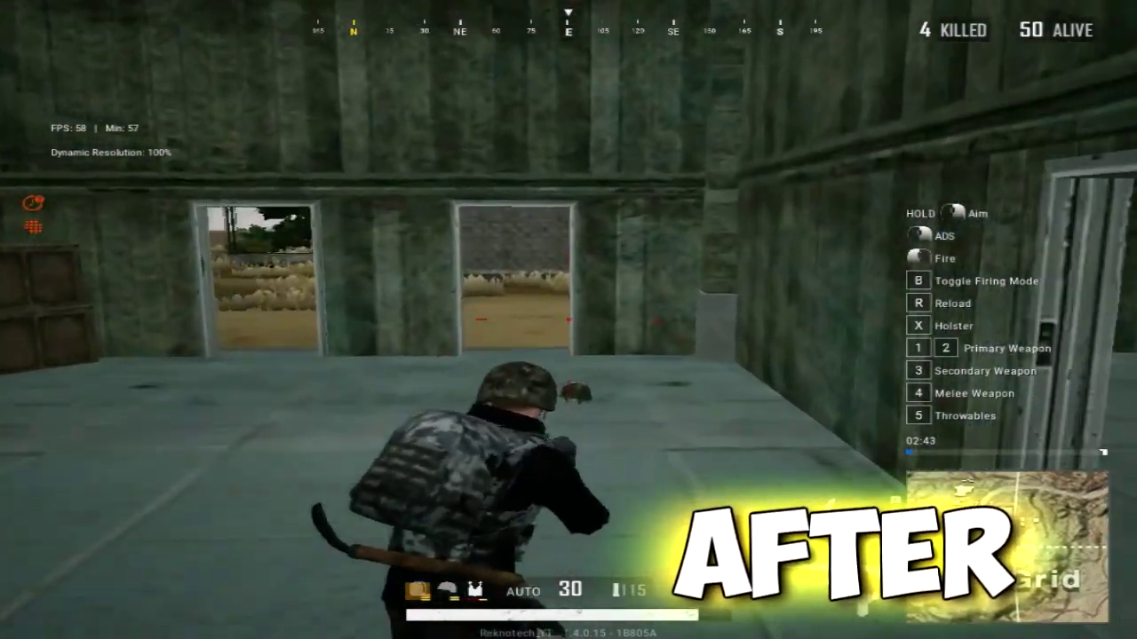
key(w)
key(w)
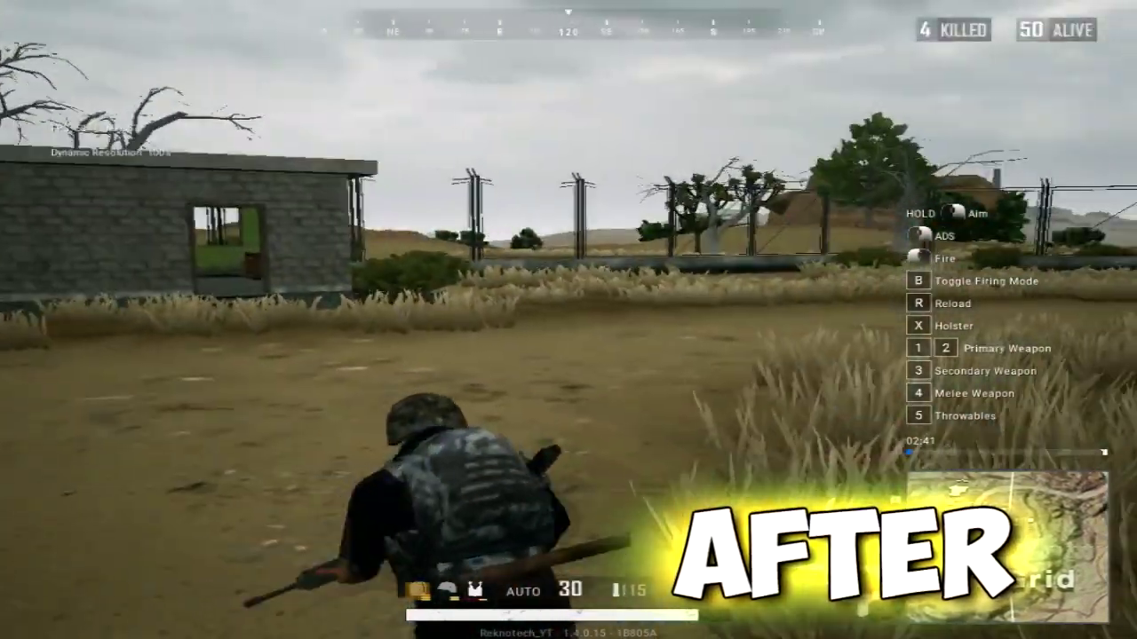
key(w)
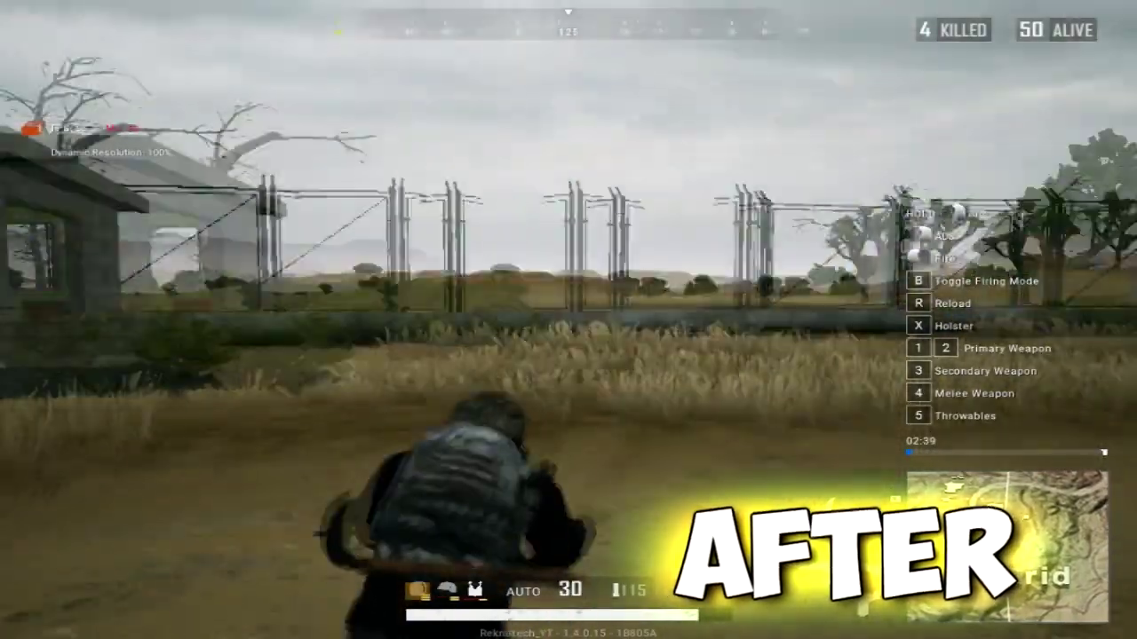
key(w)
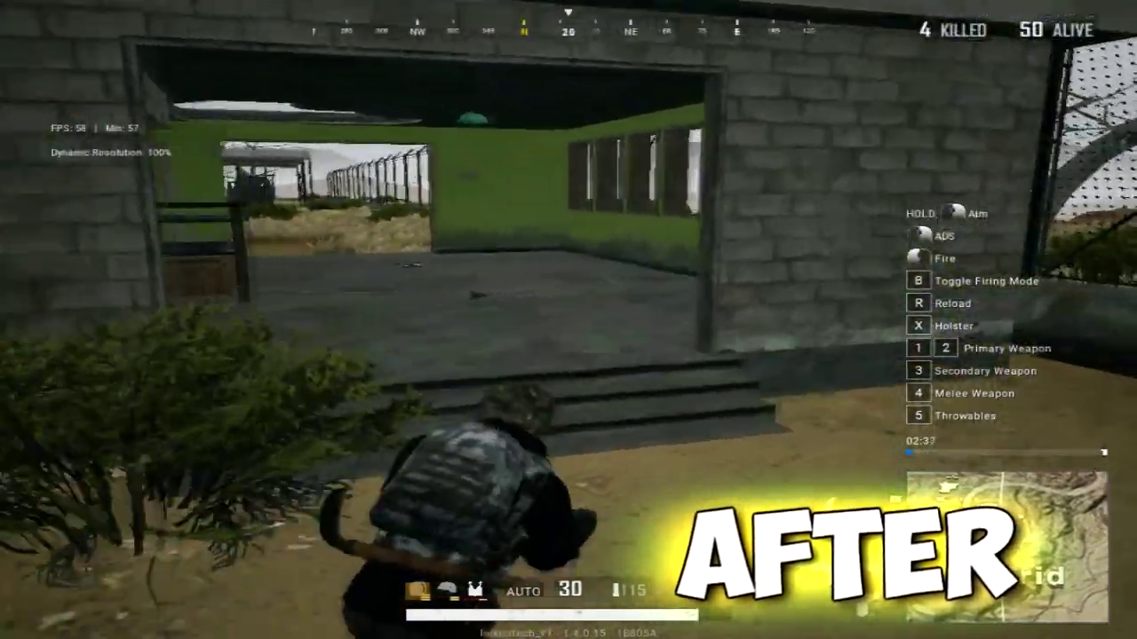